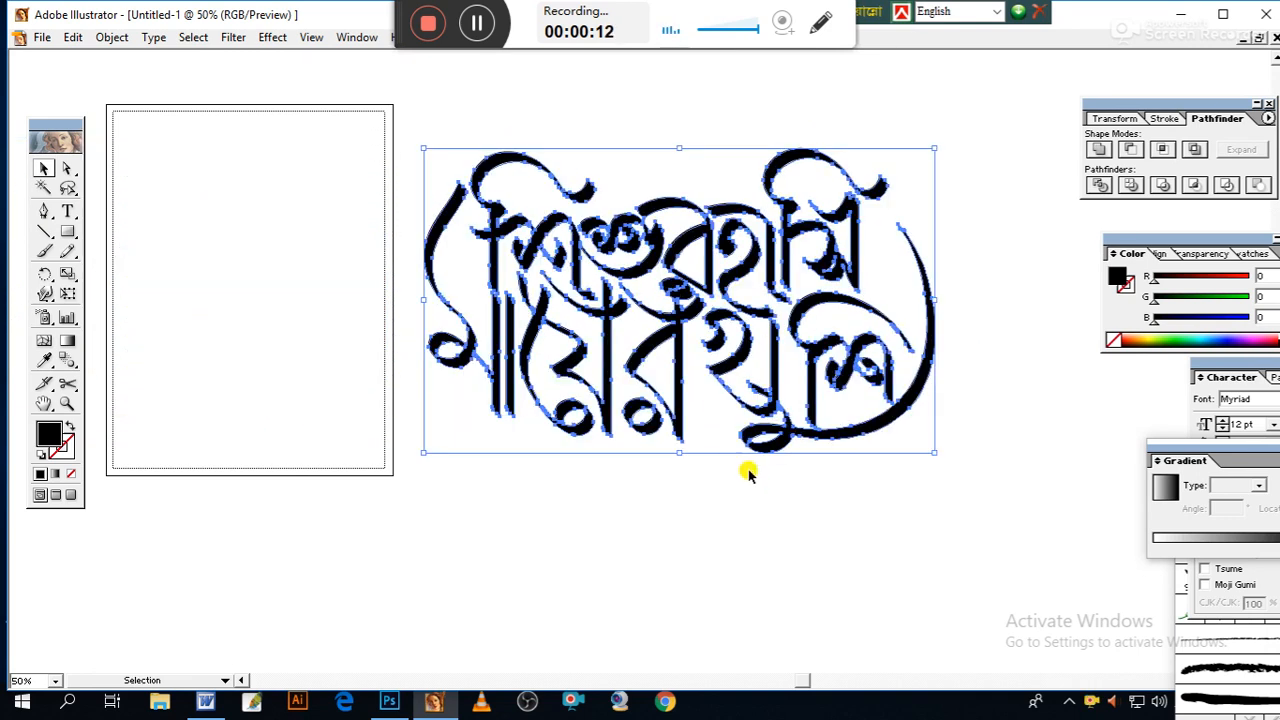
# Move the selected black lettering slightly to the right, away from the artboard, and deselect it
pyautogui.hscroll(3, 740, 540)
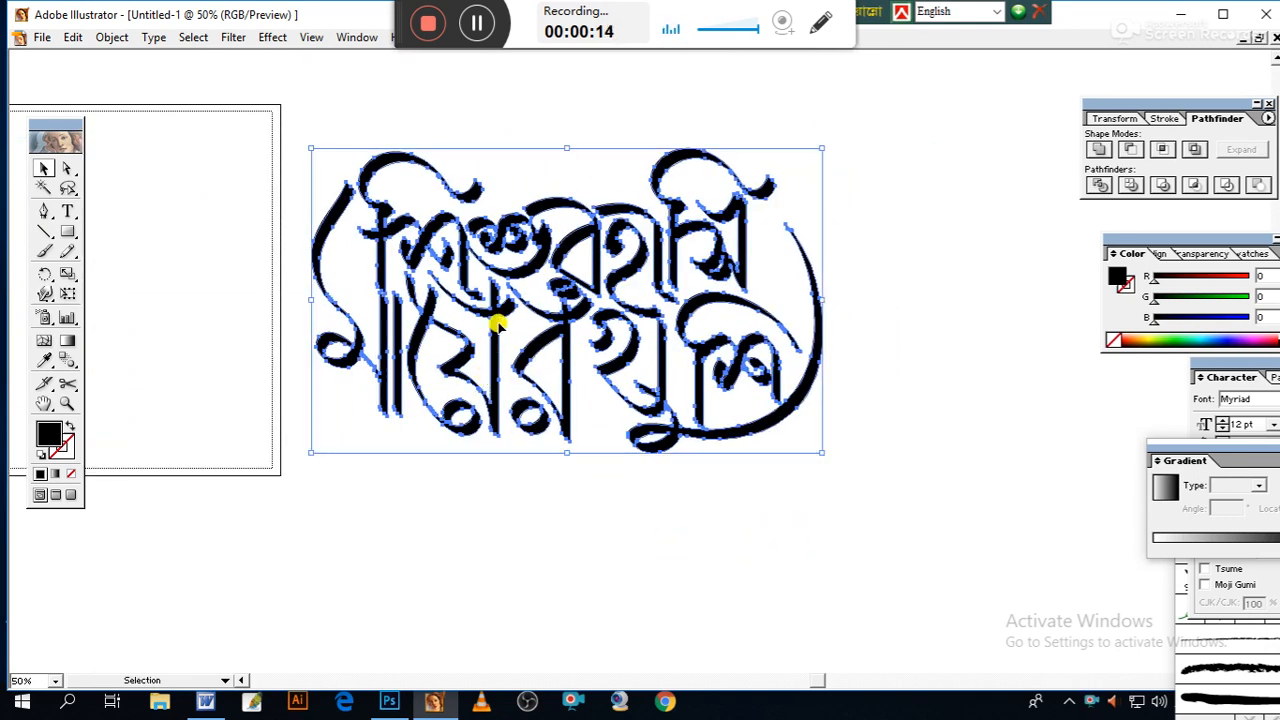
pyautogui.moveTo(497, 318); pyautogui.dragTo(561, 332)
pyautogui.click(725, 575)
pyautogui.press('space')
pyautogui.moveTo(750, 551); pyautogui.dragTo(737, 527)
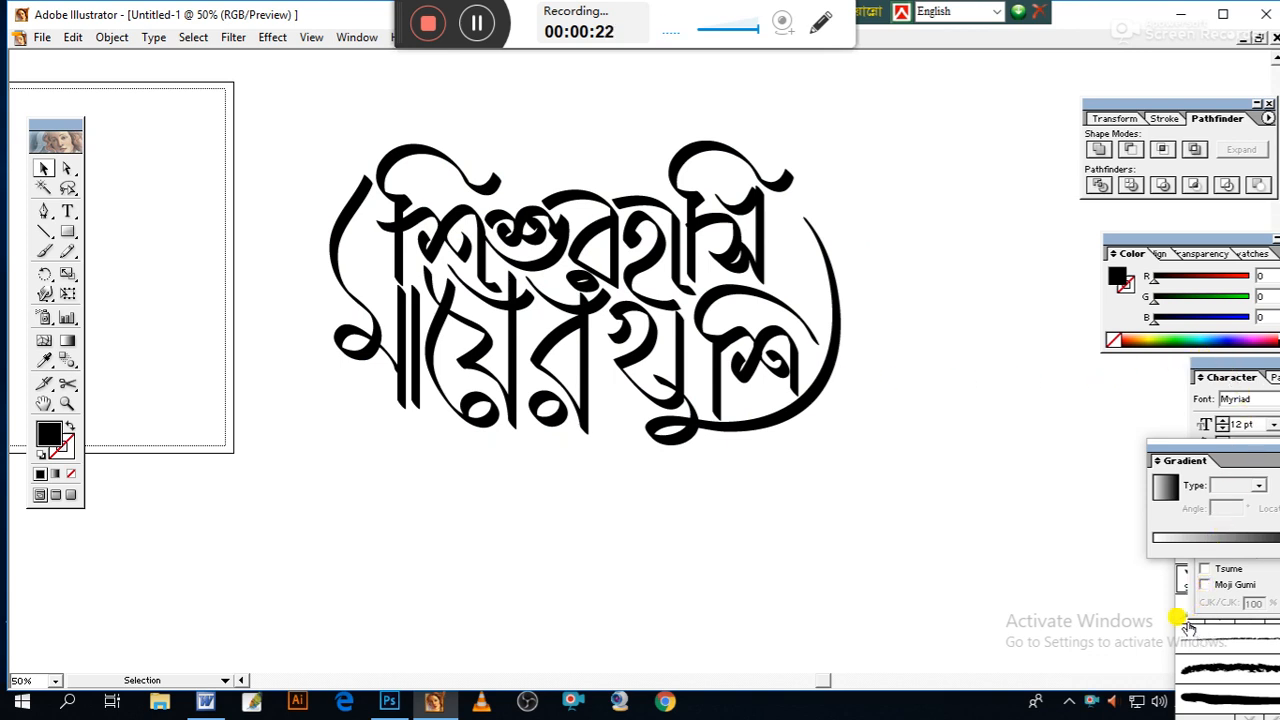
# Bring the brush library fully into view and set a black stroke with no fill
pyautogui.click(1266, 571)
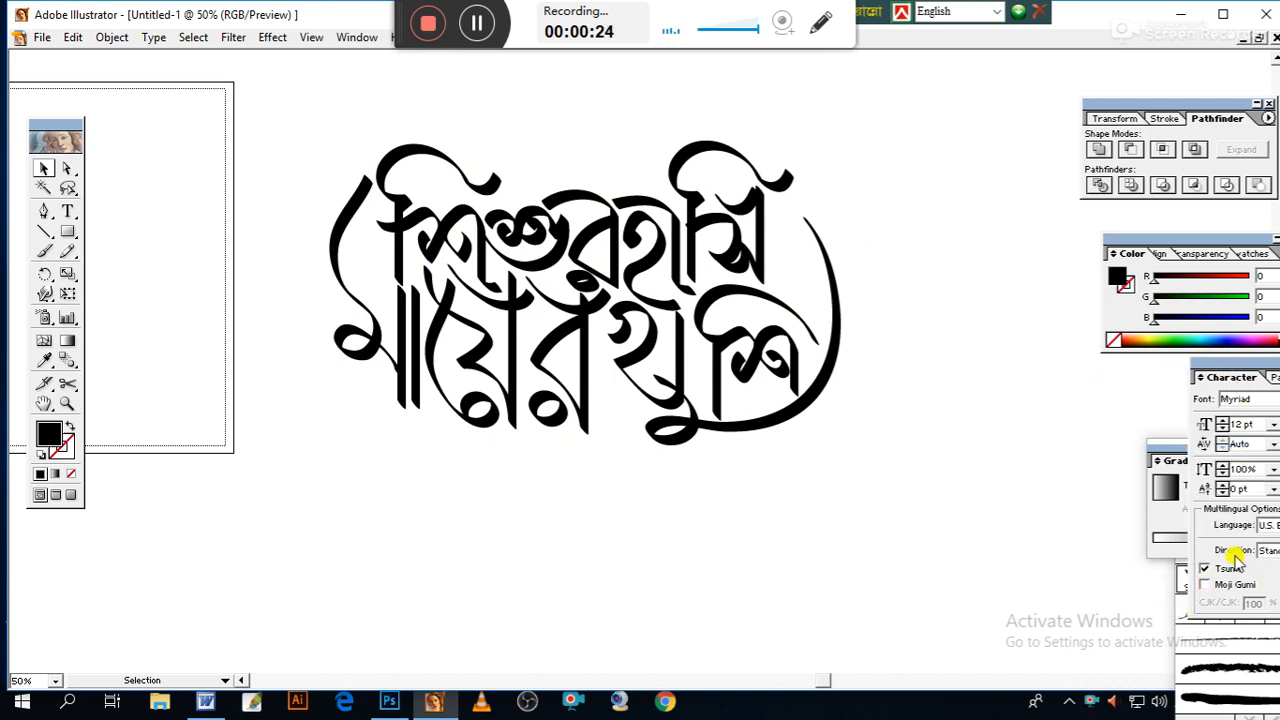
pyautogui.click(1182, 609)
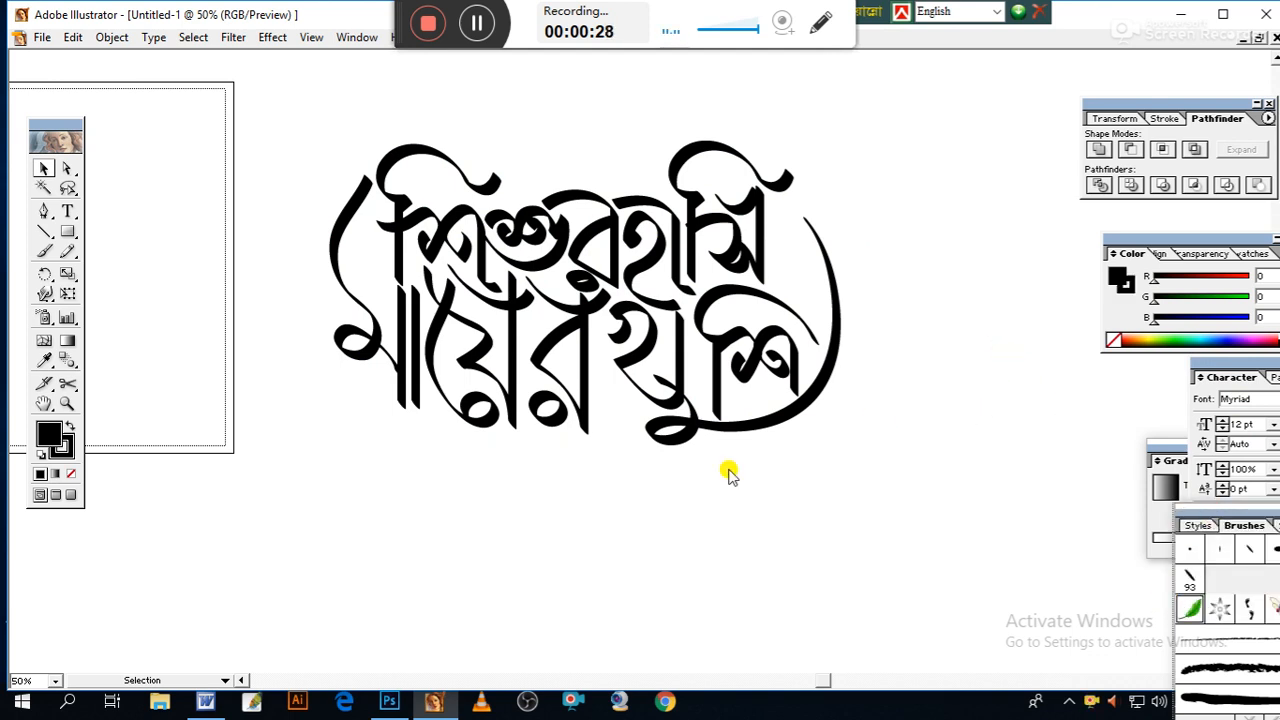
pyautogui.click(71, 476)
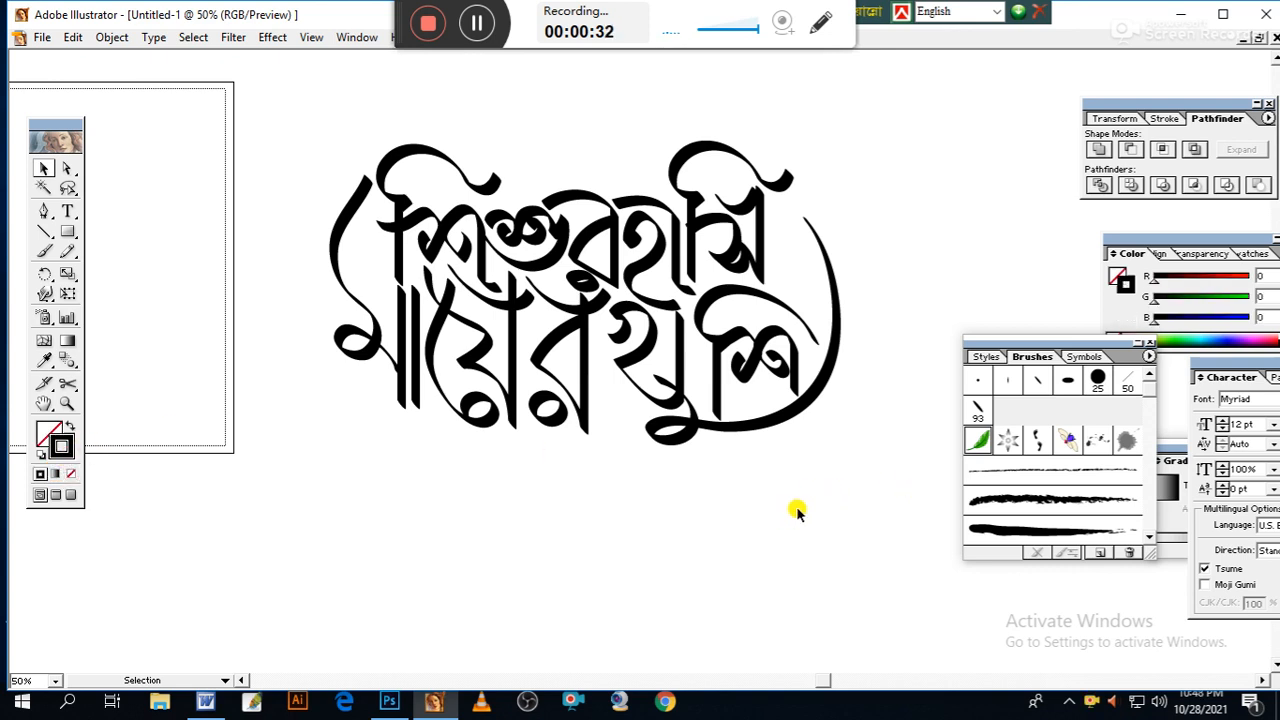
pyautogui.moveTo(786, 516); pyautogui.dragTo(779, 461)
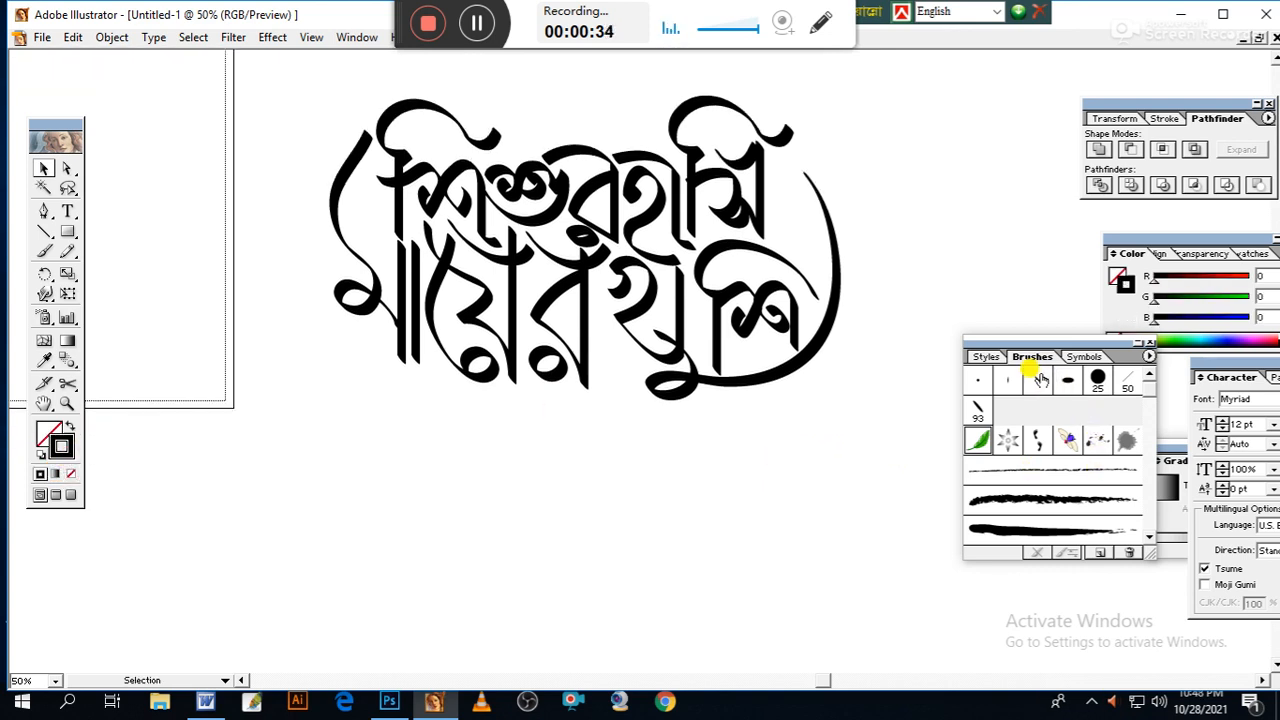
# Activate the Paintbrush, set the 10 pt Oval calligraphic brush's diameter to 73 pt, and set the stroke colour to blue (R 0, G 59, B 159)
pyautogui.click(50, 252)
pyautogui.moveTo(258, 440)
pyautogui.mouseDown()
pyautogui.moveTo(229, 509)
pyautogui.moveTo(183, 509)
pyautogui.moveTo(228, 400)
pyautogui.moveTo(345, 529)
pyautogui.mouseUp()
pyautogui.hotkey('ctrl', 'z')
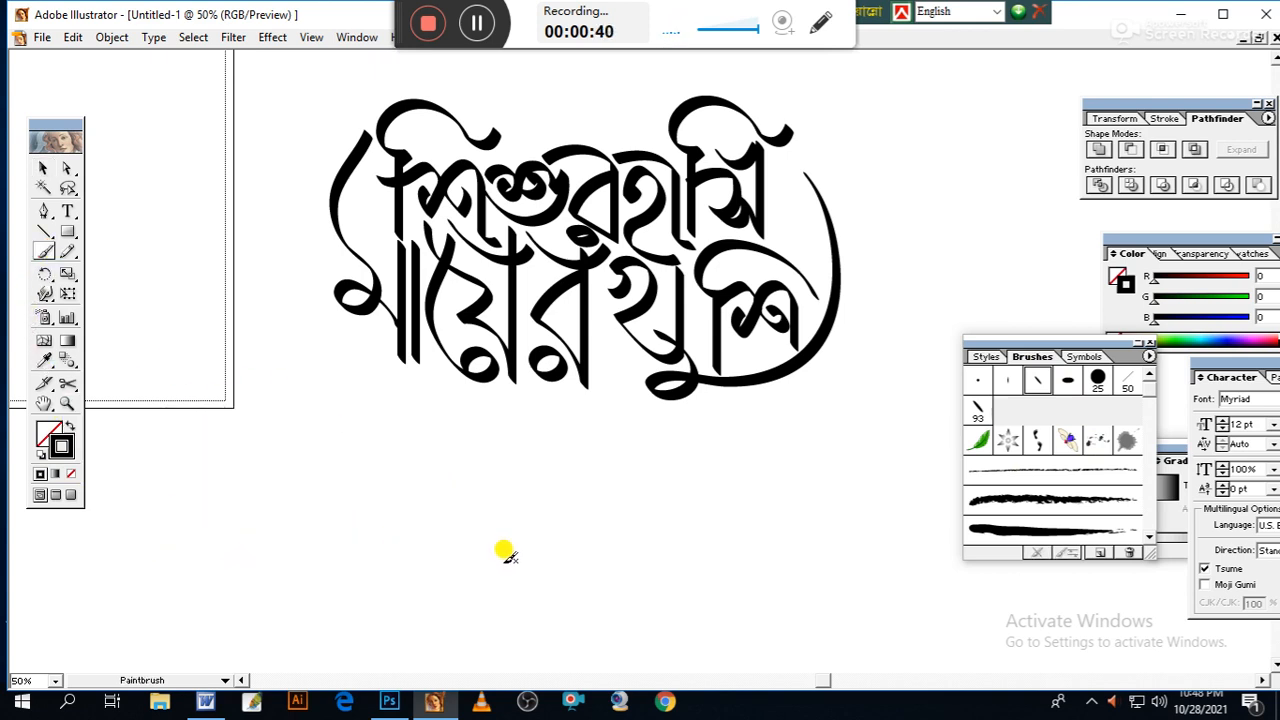
pyautogui.scroll(-4, 502, 400)
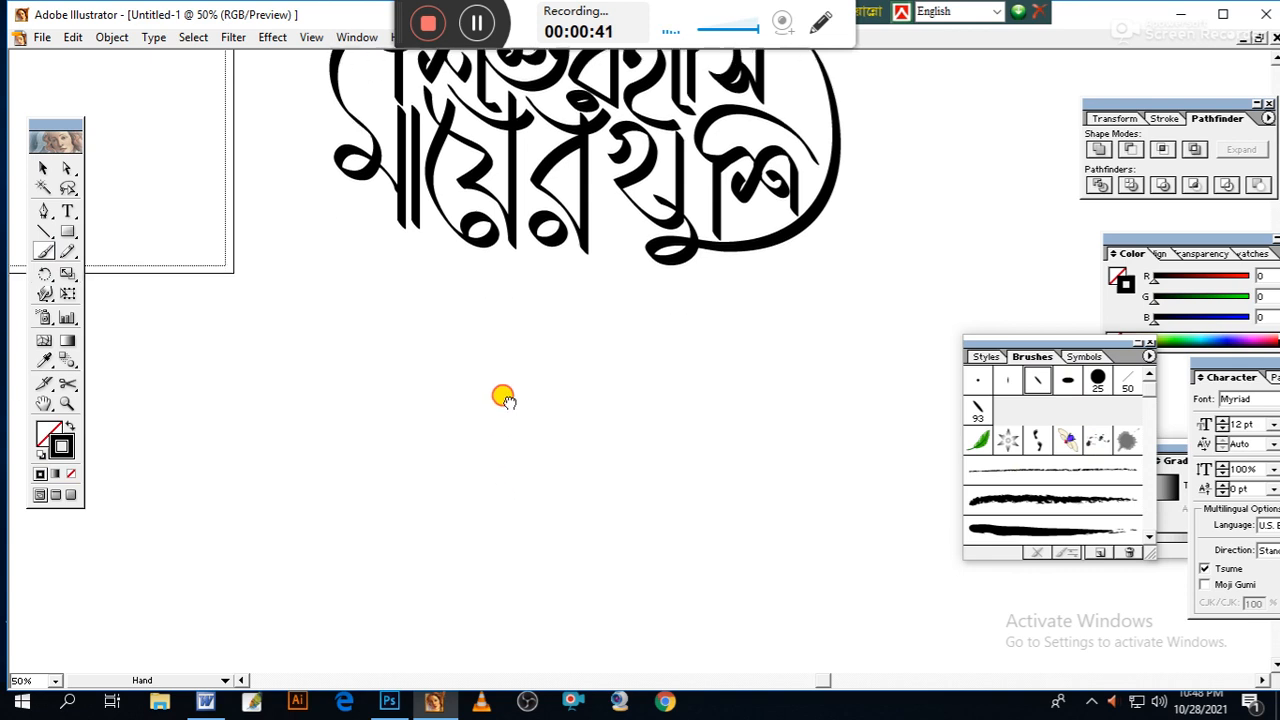
pyautogui.doubleClick(1035, 385)
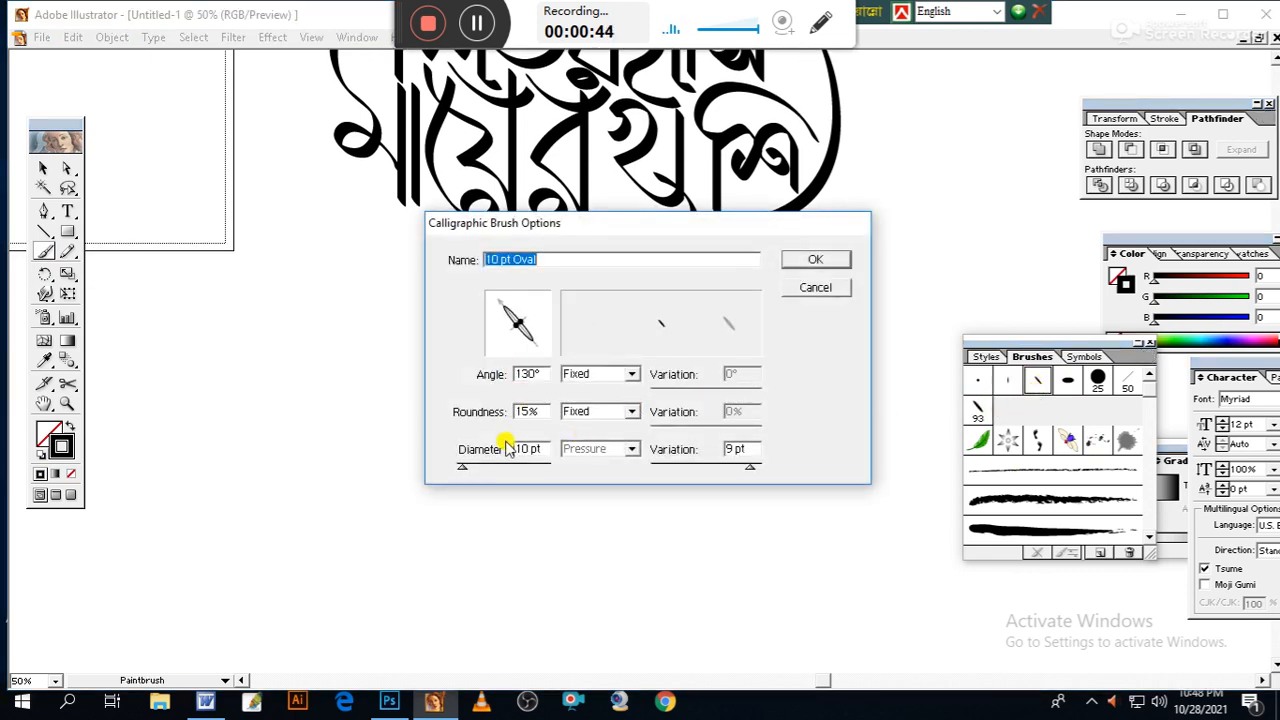
pyautogui.click(815, 259)
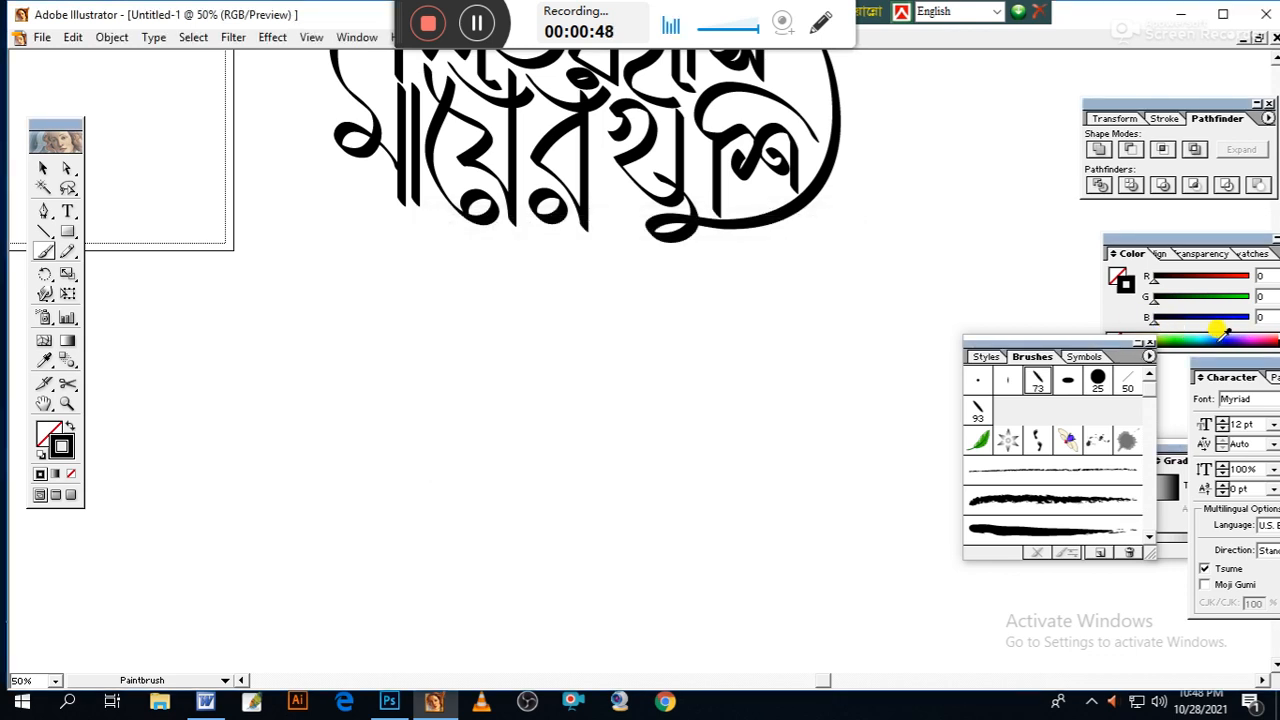
pyautogui.click(1220, 332)
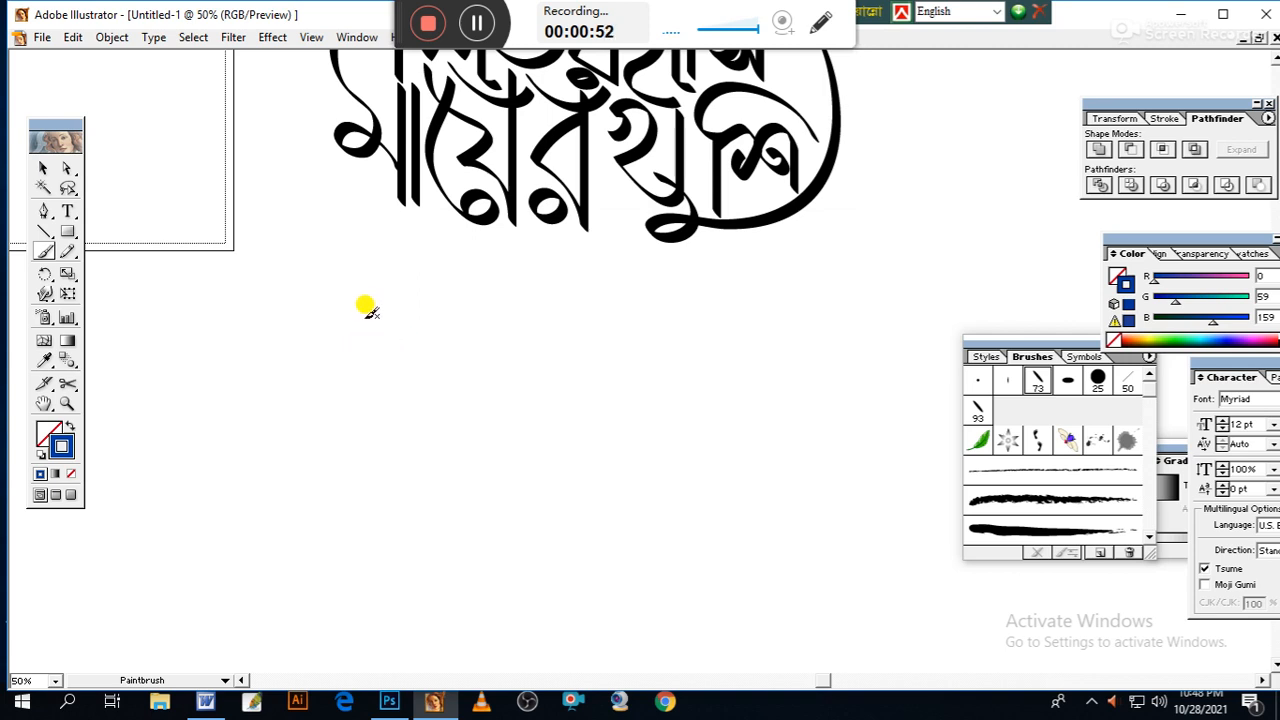
# Paint the Bengali word দেশ in blue below the black lettering, with two short slanted dabs to its left
pyautogui.moveTo(366, 302)
pyautogui.mouseDown()
pyautogui.moveTo(323, 329)
pyautogui.moveTo(303, 383)
pyautogui.moveTo(311, 443)
pyautogui.moveTo(335, 482)
pyautogui.moveTo(386, 517)
pyautogui.moveTo(436, 519)
pyautogui.mouseUp()
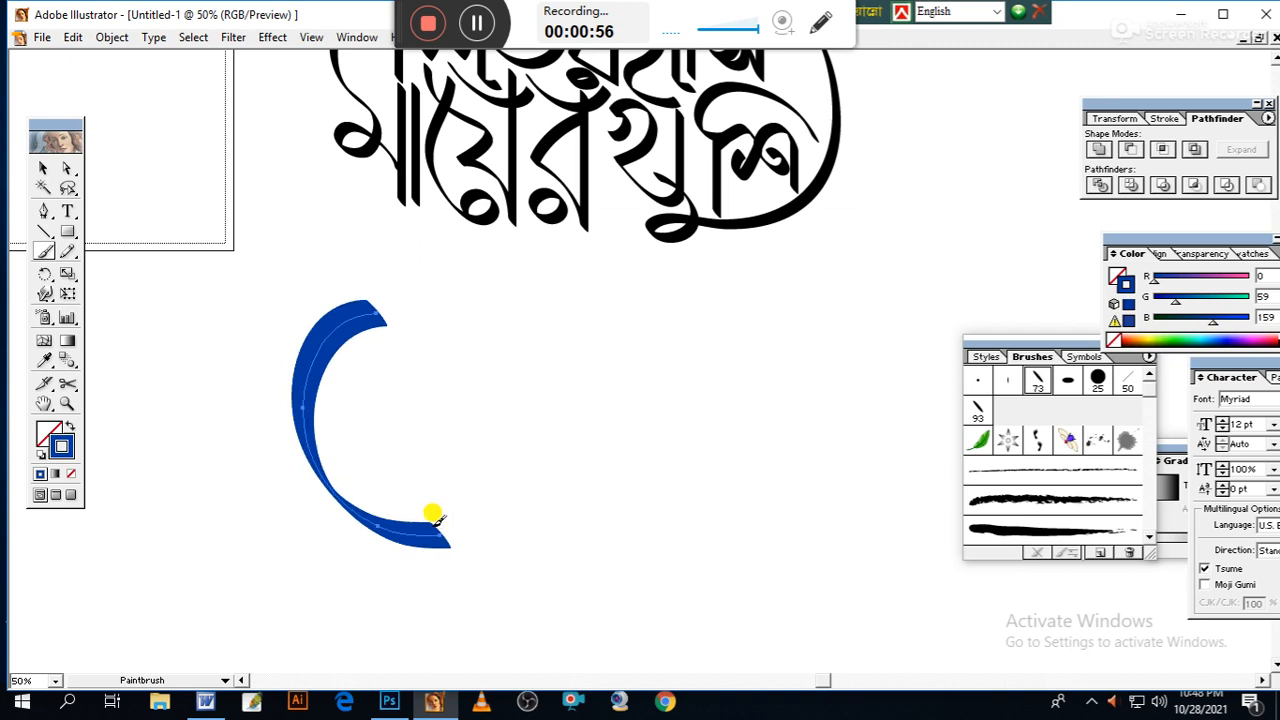
pyautogui.moveTo(399, 348)
pyautogui.mouseDown()
pyautogui.moveTo(405, 450)
pyautogui.moveTo(440, 347)
pyautogui.moveTo(463, 313)
pyautogui.moveTo(483, 332)
pyautogui.moveTo(469, 369)
pyautogui.moveTo(475, 462)
pyautogui.moveTo(506, 517)
pyautogui.moveTo(610, 577)
pyautogui.mouseUp()
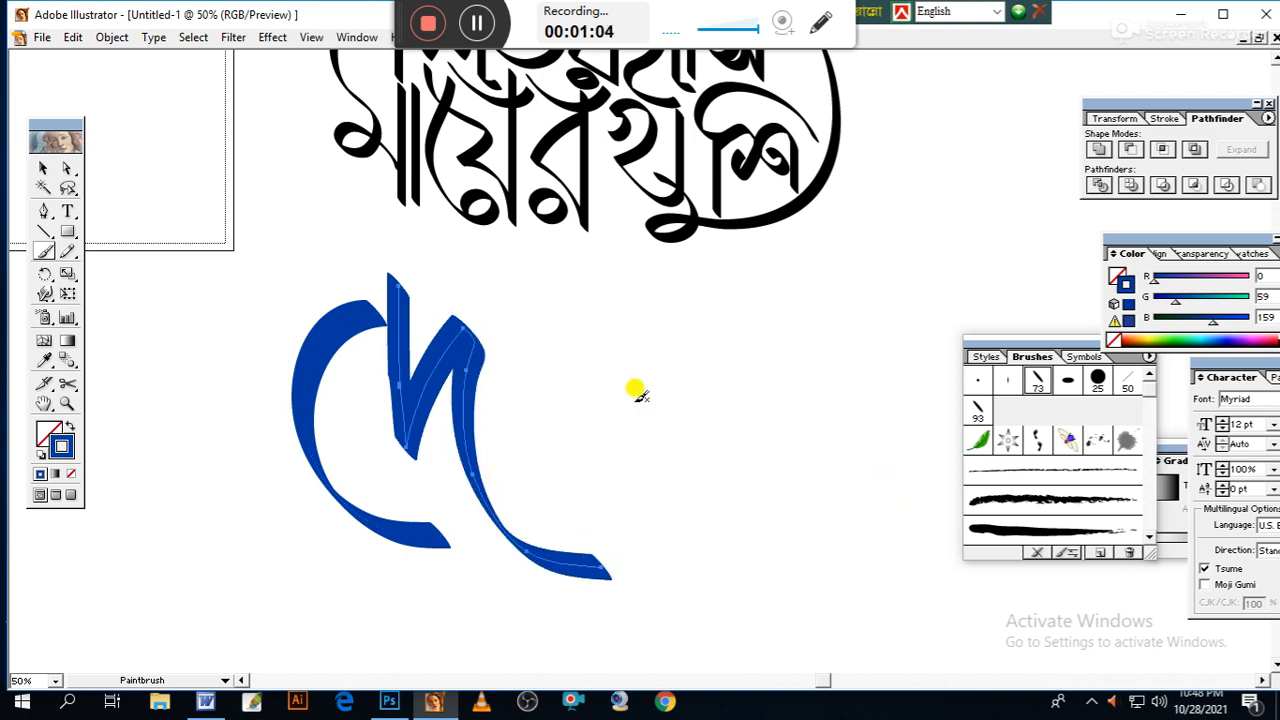
pyautogui.moveTo(190, 297); pyautogui.dragTo(196, 310)
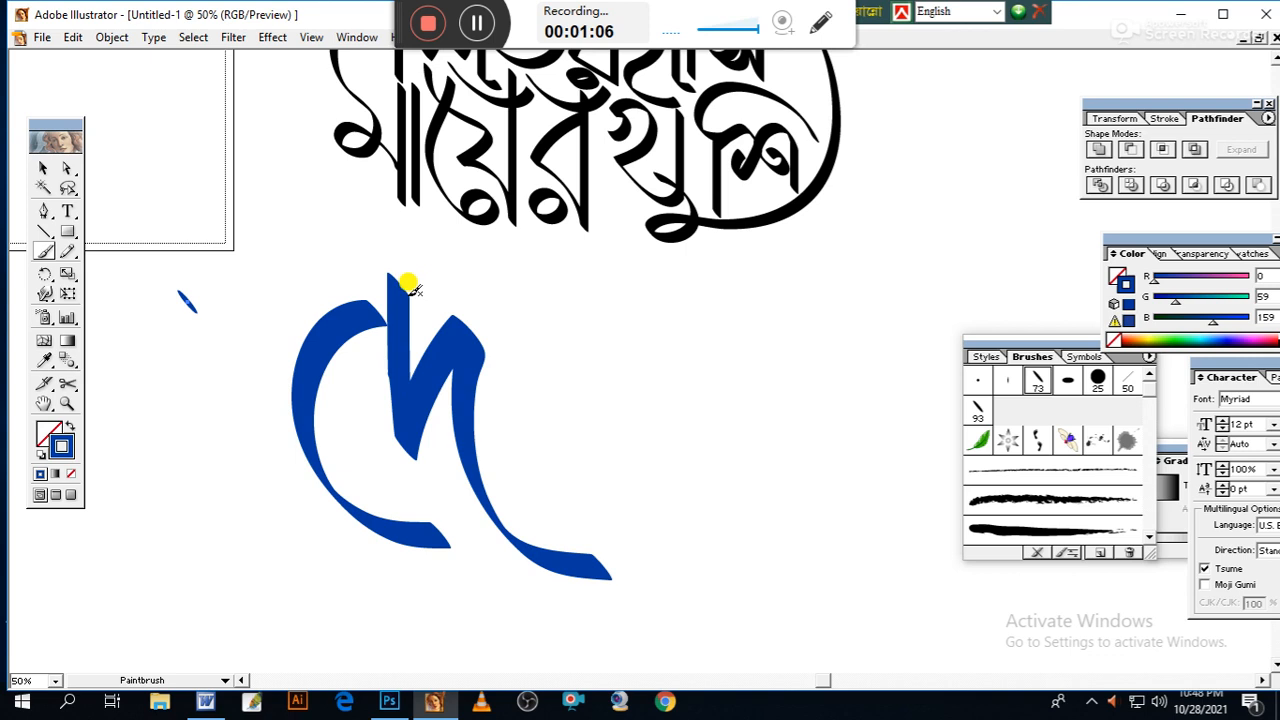
pyautogui.moveTo(403, 282)
pyautogui.mouseDown()
pyautogui.moveTo(512, 277)
pyautogui.moveTo(566, 343)
pyautogui.mouseUp()
pyautogui.moveTo(644, 272); pyautogui.dragTo(590, 308)
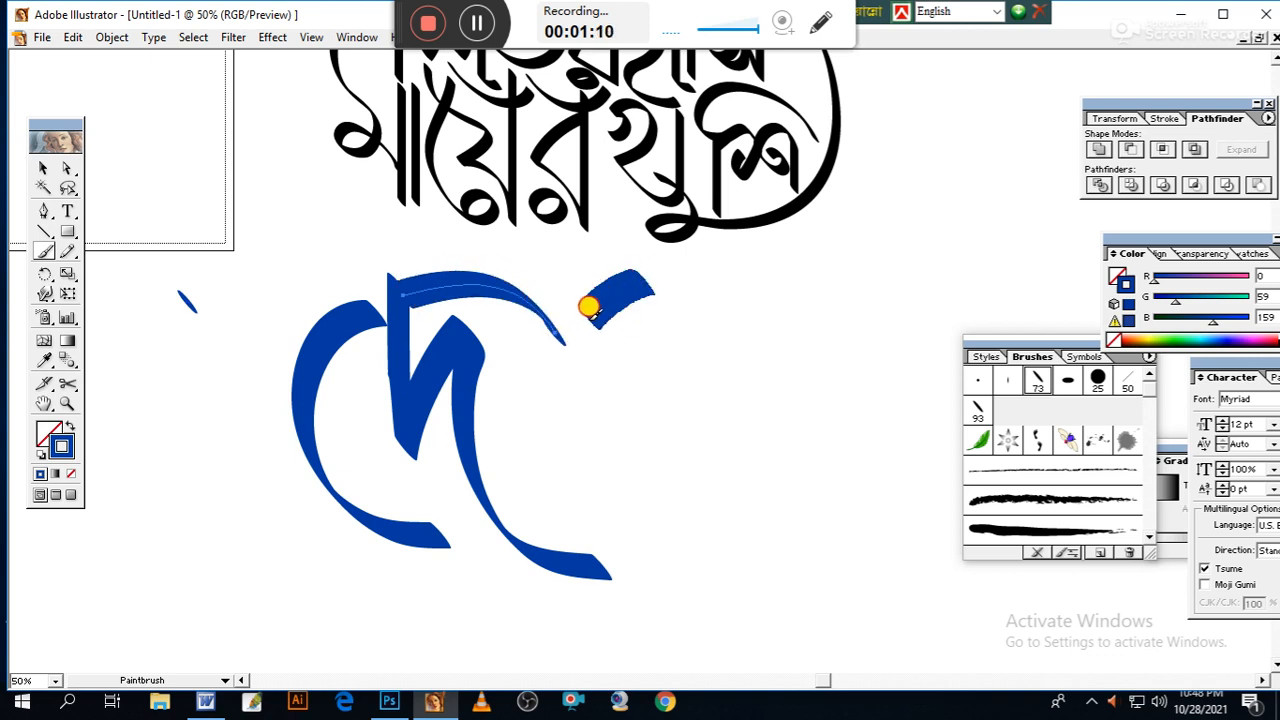
pyautogui.moveTo(609, 387)
pyautogui.mouseDown()
pyautogui.moveTo(634, 364)
pyautogui.moveTo(584, 357)
pyautogui.mouseUp()
pyautogui.moveTo(179, 331); pyautogui.dragTo(196, 354)
pyautogui.moveTo(568, 383)
pyautogui.mouseDown()
pyautogui.moveTo(551, 397)
pyautogui.moveTo(518, 387)
pyautogui.mouseUp()
pyautogui.moveTo(537, 343); pyautogui.dragTo(541, 345)
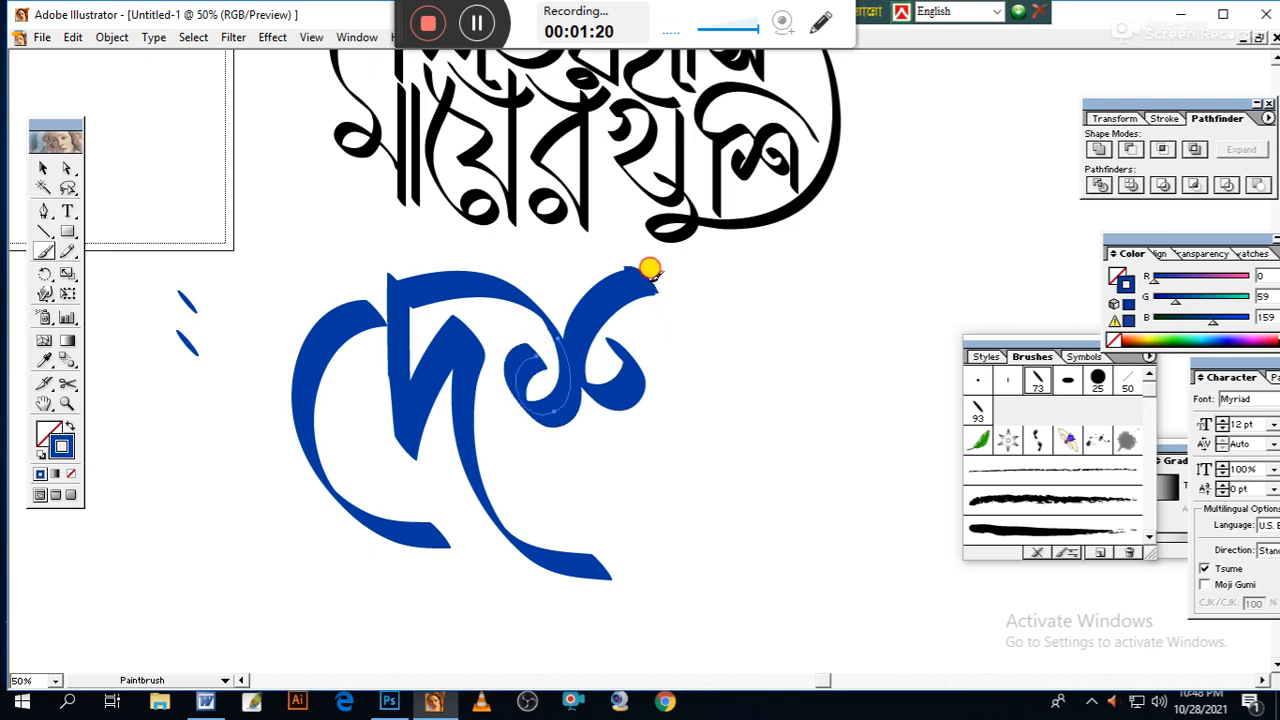
pyautogui.moveTo(670, 251)
pyautogui.mouseDown()
pyautogui.moveTo(713, 523)
pyautogui.moveTo(714, 343)
pyautogui.moveTo(754, 251)
pyautogui.moveTo(770, 263)
pyautogui.mouseUp()
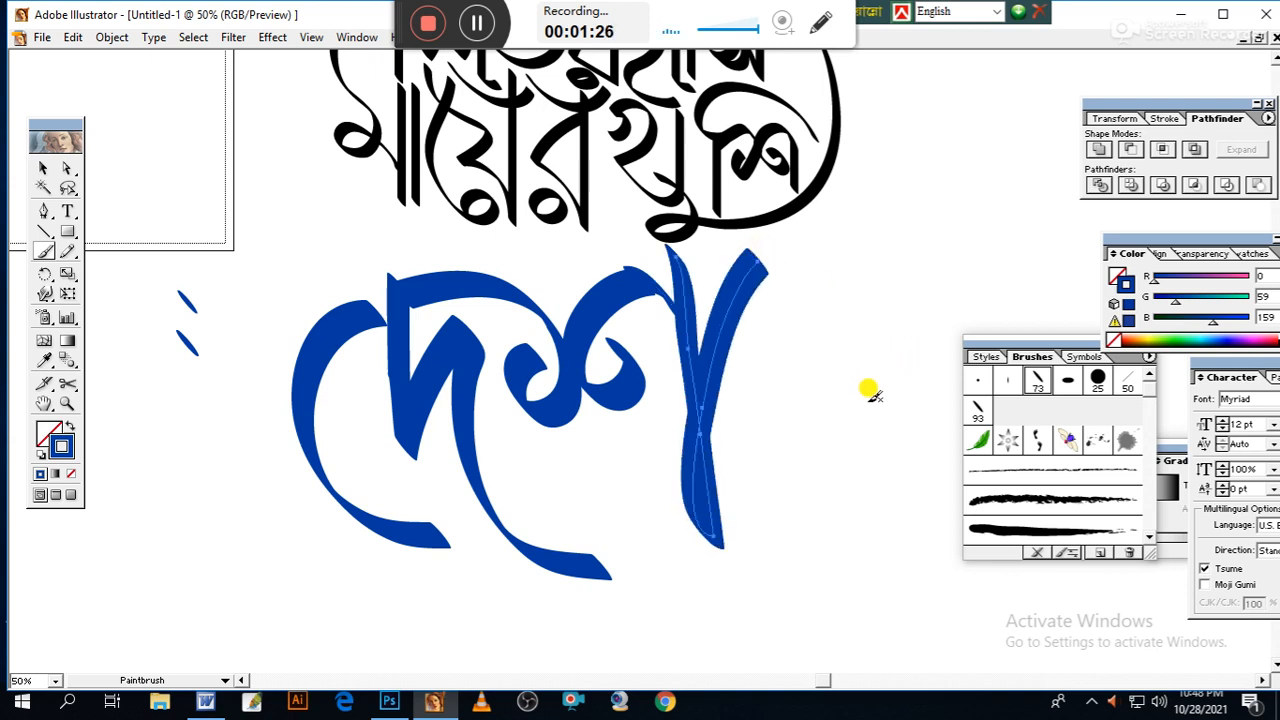
# Paint the Bengali word আম in blue to the right of দেশ
pyautogui.moveTo(838, 422)
pyautogui.mouseDown()
pyautogui.moveTo(545, 425)
pyautogui.moveTo(592, 449)
pyautogui.moveTo(570, 449)
pyautogui.mouseUp()
pyautogui.moveTo(671, 341)
pyautogui.mouseDown()
pyautogui.moveTo(651, 388)
pyautogui.moveTo(628, 399)
pyautogui.moveTo(635, 347)
pyautogui.moveTo(674, 306)
pyautogui.moveTo(700, 414)
pyautogui.moveTo(671, 480)
pyautogui.moveTo(603, 490)
pyautogui.moveTo(551, 461)
pyautogui.moveTo(479, 372)
pyautogui.mouseUp()
pyautogui.moveTo(510, 302); pyautogui.dragTo(836, 312)
pyautogui.moveTo(740, 258)
pyautogui.mouseDown()
pyautogui.moveTo(751, 566)
pyautogui.moveTo(771, 480)
pyautogui.moveTo(682, 442)
pyautogui.mouseUp()
pyautogui.moveTo(803, 278)
pyautogui.mouseDown()
pyautogui.moveTo(797, 590)
pyautogui.moveTo(622, 530)
pyautogui.mouseUp()
pyautogui.press('space')
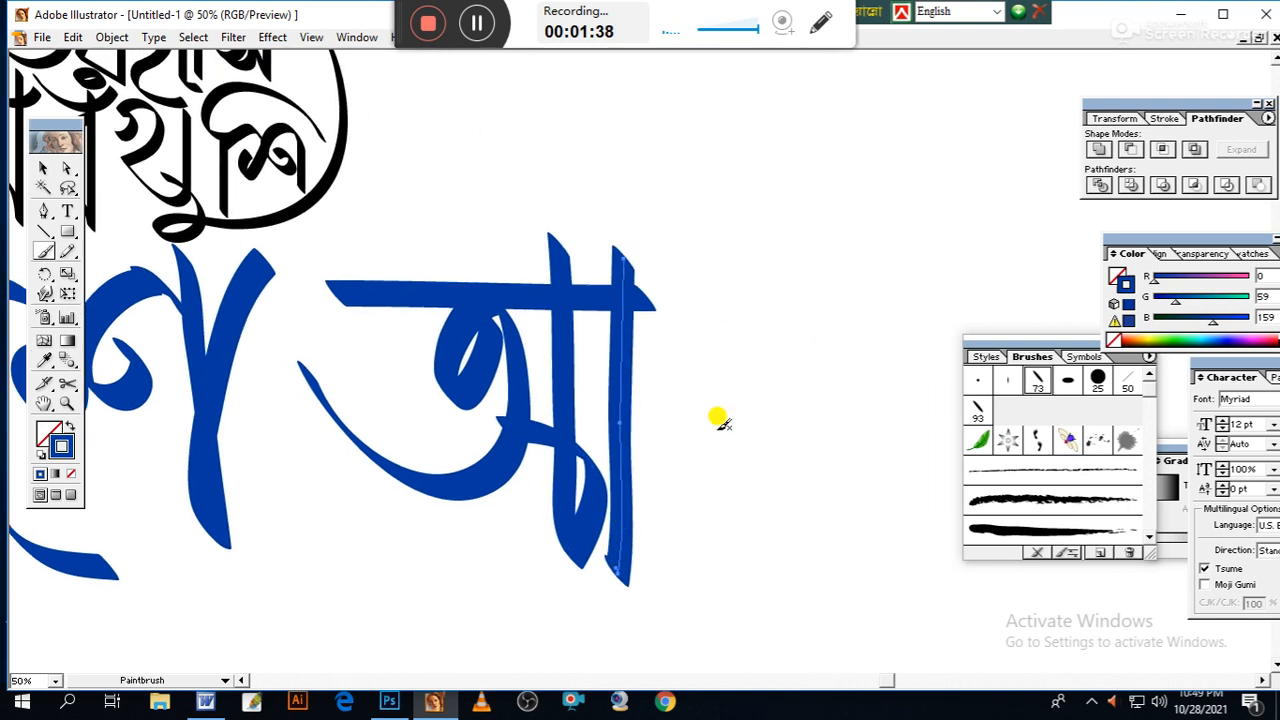
pyautogui.moveTo(474, 160)
pyautogui.mouseDown()
pyautogui.moveTo(522, 268)
pyautogui.moveTo(708, 344)
pyautogui.moveTo(730, 413)
pyautogui.moveTo(705, 466)
pyautogui.moveTo(674, 462)
pyautogui.moveTo(675, 433)
pyautogui.moveTo(721, 418)
pyautogui.moveTo(768, 442)
pyautogui.moveTo(802, 505)
pyautogui.moveTo(800, 541)
pyautogui.moveTo(786, 505)
pyautogui.moveTo(779, 292)
pyautogui.moveTo(659, 308)
pyautogui.mouseUp()
pyautogui.press('space')
pyautogui.moveTo(787, 463); pyautogui.dragTo(765, 283)
pyautogui.moveTo(722, 428); pyautogui.dragTo(814, 314)
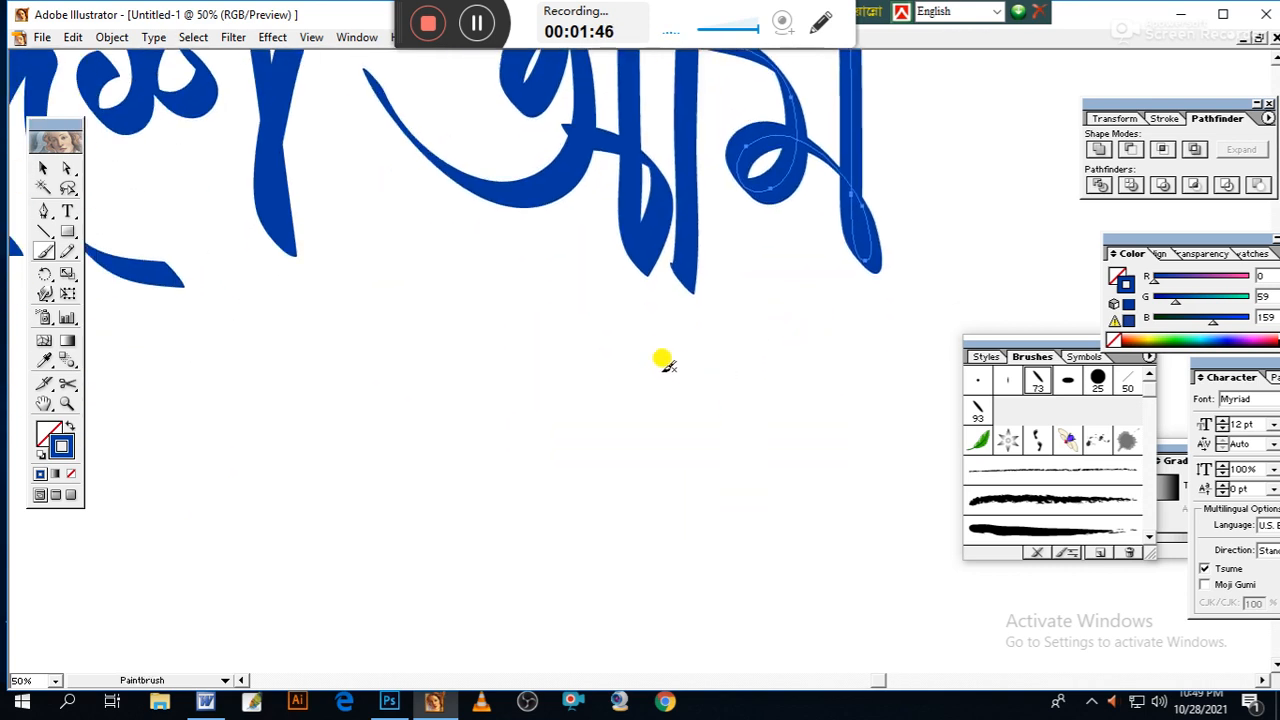
# Paint the Bengali word জাম in blue below আম
pyautogui.moveTo(627, 308)
pyautogui.mouseDown()
pyautogui.moveTo(550, 402)
pyautogui.moveTo(555, 420)
pyautogui.moveTo(593, 430)
pyautogui.moveTo(646, 400)
pyautogui.moveTo(631, 455)
pyautogui.moveTo(591, 482)
pyautogui.moveTo(552, 474)
pyautogui.moveTo(502, 419)
pyautogui.moveTo(496, 353)
pyautogui.moveTo(552, 258)
pyautogui.mouseUp()
pyautogui.moveTo(640, 292)
pyautogui.mouseDown()
pyautogui.moveTo(642, 360)
pyautogui.moveTo(686, 397)
pyautogui.moveTo(735, 413)
pyautogui.moveTo(680, 505)
pyautogui.moveTo(692, 587)
pyautogui.moveTo(742, 624)
pyautogui.moveTo(795, 638)
pyautogui.mouseUp()
pyautogui.moveTo(537, 310)
pyautogui.mouseDown()
pyautogui.moveTo(752, 301)
pyautogui.moveTo(798, 454)
pyautogui.moveTo(804, 522)
pyautogui.moveTo(780, 542)
pyautogui.moveTo(812, 290)
pyautogui.moveTo(892, 280)
pyautogui.moveTo(852, 352)
pyautogui.moveTo(897, 430)
pyautogui.moveTo(902, 470)
pyautogui.moveTo(863, 497)
pyautogui.moveTo(853, 464)
pyautogui.moveTo(871, 444)
pyautogui.moveTo(938, 455)
pyautogui.moveTo(979, 492)
pyautogui.moveTo(995, 546)
pyautogui.moveTo(979, 530)
pyautogui.moveTo(961, 292)
pyautogui.moveTo(880, 292)
pyautogui.mouseUp()
pyautogui.moveTo(757, 378)
pyautogui.mouseDown()
pyautogui.moveTo(647, 338)
pyautogui.moveTo(594, 400)
pyautogui.moveTo(686, 386)
pyautogui.moveTo(573, 458)
pyautogui.moveTo(600, 489)
pyautogui.mouseUp()
# Paint the Bengali word আমি in blue to the right of আম
pyautogui.moveTo(658, 216)
pyautogui.mouseDown()
pyautogui.moveTo(666, 259)
pyautogui.moveTo(648, 267)
pyautogui.moveTo(658, 223)
pyautogui.moveTo(683, 202)
pyautogui.moveTo(718, 254)
pyautogui.moveTo(718, 307)
pyautogui.moveTo(699, 339)
pyautogui.moveTo(661, 343)
pyautogui.moveTo(603, 311)
pyautogui.moveTo(493, 208)
pyautogui.moveTo(744, 198)
pyautogui.moveTo(797, 340)
pyautogui.moveTo(796, 379)
pyautogui.moveTo(782, 385)
pyautogui.moveTo(768, 284)
pyautogui.moveTo(787, 196)
pyautogui.moveTo(840, 207)
pyautogui.mouseUp()
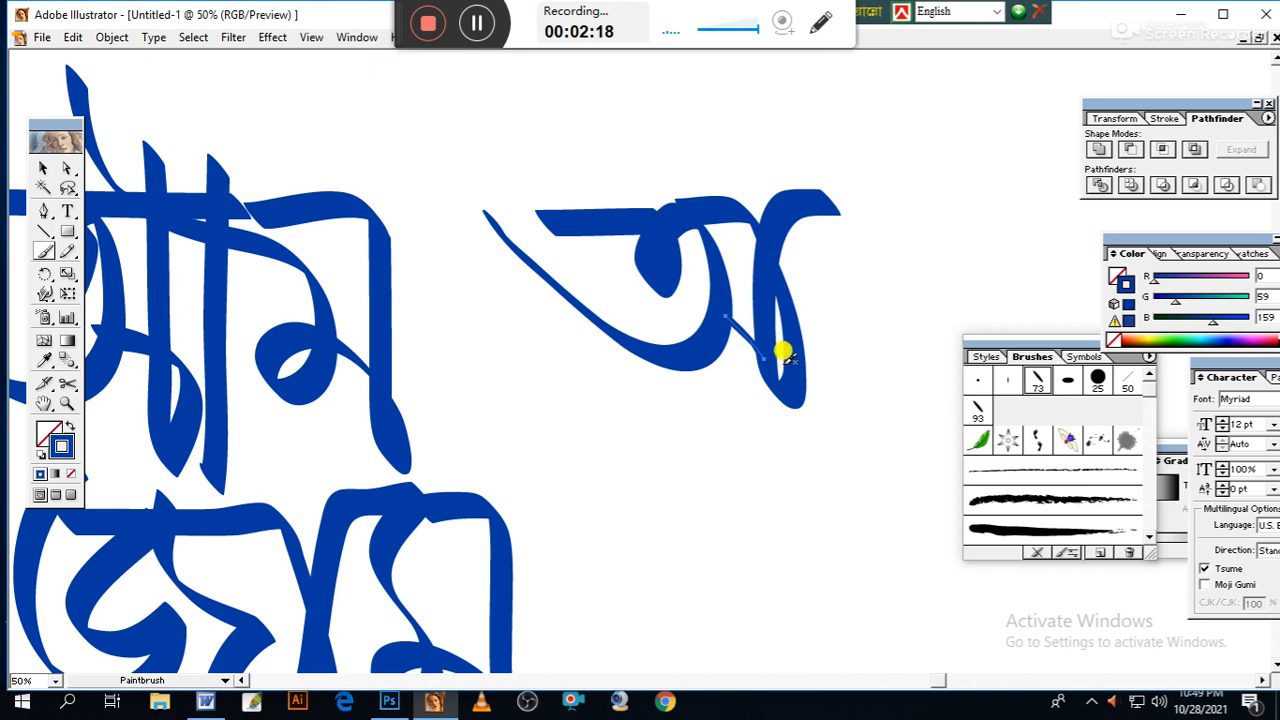
pyautogui.press('space')
pyautogui.moveTo(777, 349); pyautogui.dragTo(741, 379)
pyautogui.moveTo(755, 238)
pyautogui.mouseDown()
pyautogui.moveTo(790, 337)
pyautogui.moveTo(800, 441)
pyautogui.moveTo(782, 410)
pyautogui.moveTo(783, 325)
pyautogui.moveTo(808, 236)
pyautogui.moveTo(816, 223)
pyautogui.moveTo(835, 233)
pyautogui.moveTo(749, 175)
pyautogui.moveTo(767, 105)
pyautogui.moveTo(823, 91)
pyautogui.moveTo(883, 105)
pyautogui.moveTo(970, 204)
pyautogui.mouseUp()
pyautogui.moveTo(856, 341); pyautogui.dragTo(654, 341)
pyautogui.moveTo(660, 230)
pyautogui.mouseDown()
pyautogui.moveTo(628, 310)
pyautogui.moveTo(679, 297)
pyautogui.moveTo(696, 321)
pyautogui.moveTo(694, 373)
pyautogui.moveTo(664, 403)
pyautogui.moveTo(643, 384)
pyautogui.moveTo(667, 348)
pyautogui.moveTo(709, 351)
pyautogui.moveTo(764, 426)
pyautogui.moveTo(762, 444)
pyautogui.moveTo(749, 250)
pyautogui.moveTo(743, 237)
pyautogui.moveTo(653, 249)
pyautogui.mouseUp()
# Paint the Bengali word শিখব in blue below আমি, with a short slanted dab underneath
pyautogui.moveTo(692, 418)
pyautogui.mouseDown()
pyautogui.moveTo(740, 349)
pyautogui.moveTo(780, 218)
pyautogui.mouseUp()
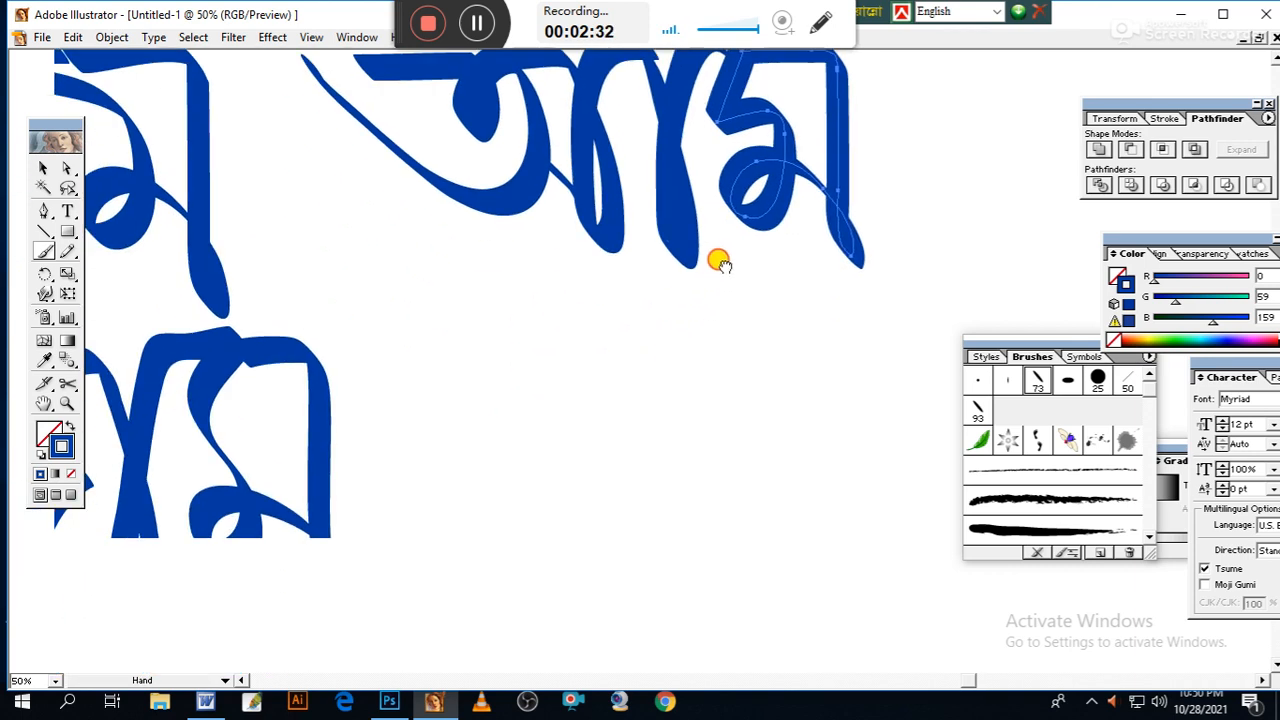
pyautogui.moveTo(660, 363); pyautogui.dragTo(705, 318)
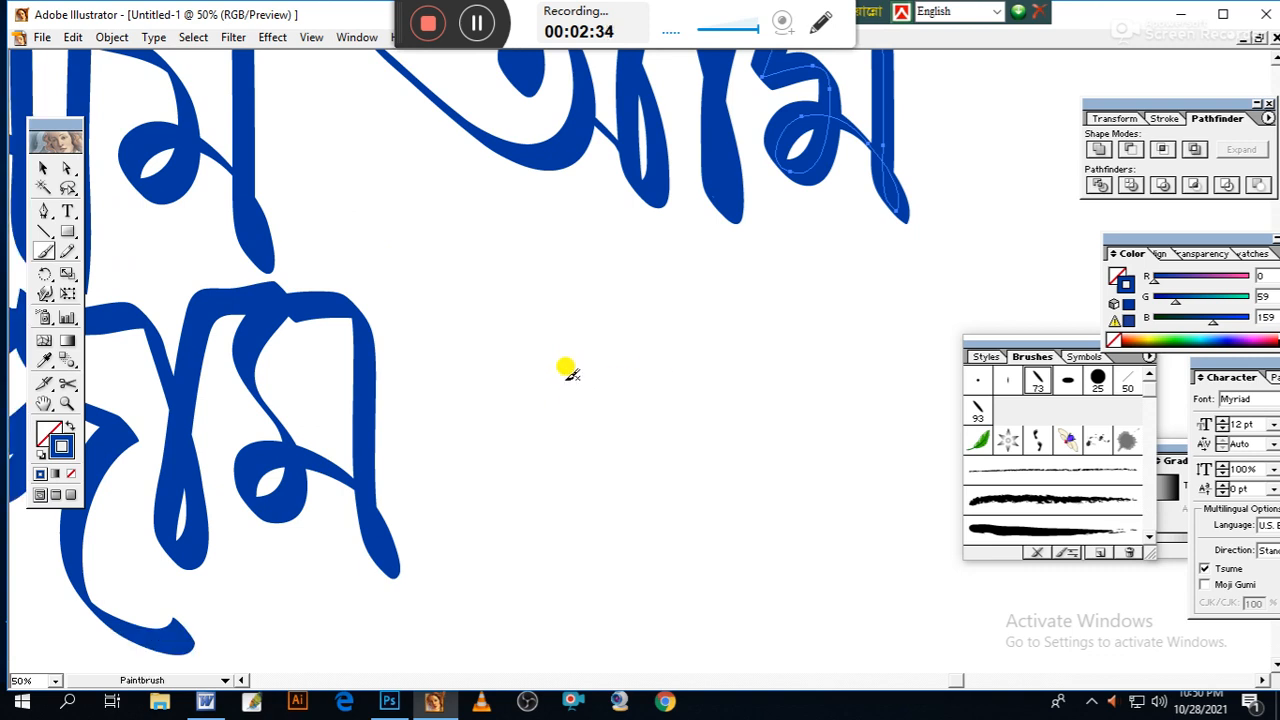
pyautogui.moveTo(507, 345)
pyautogui.mouseDown()
pyautogui.moveTo(525, 527)
pyautogui.moveTo(503, 471)
pyautogui.moveTo(552, 325)
pyautogui.moveTo(507, 272)
pyautogui.moveTo(532, 213)
pyautogui.moveTo(564, 203)
pyautogui.moveTo(621, 226)
pyautogui.moveTo(690, 313)
pyautogui.mouseUp()
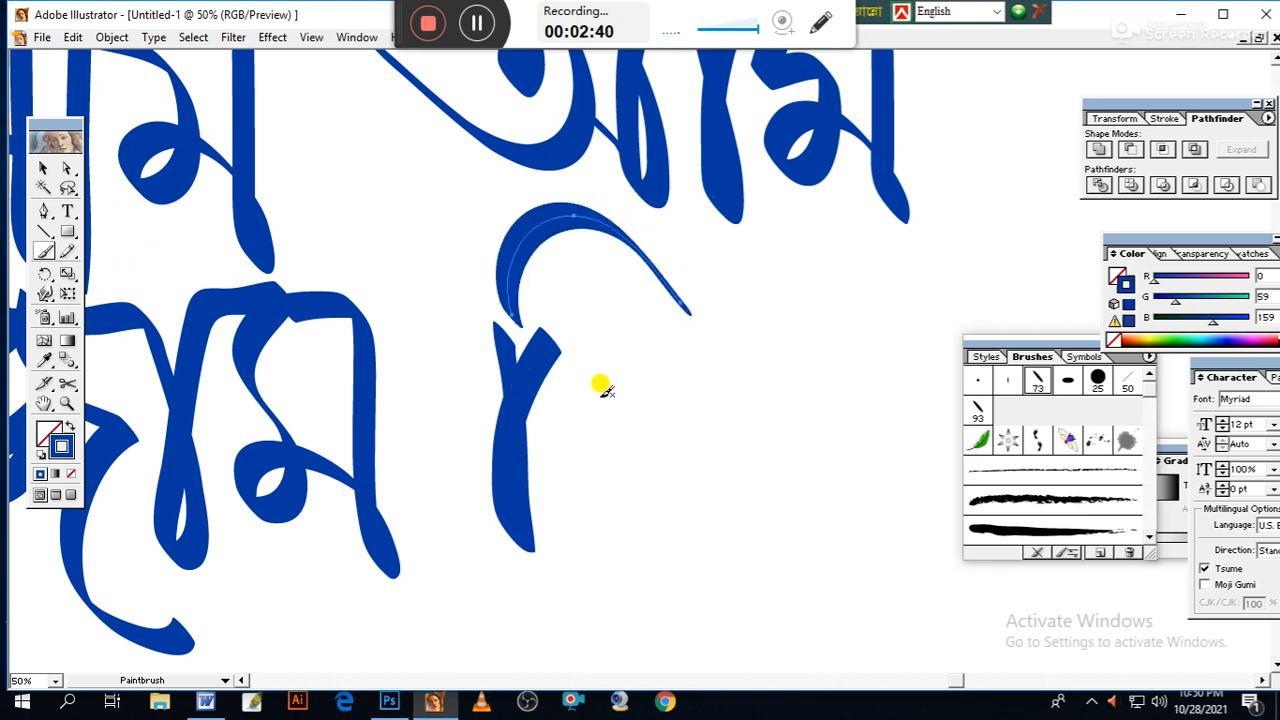
pyautogui.moveTo(575, 378)
pyautogui.mouseDown()
pyautogui.moveTo(585, 372)
pyautogui.moveTo(569, 337)
pyautogui.moveTo(603, 431)
pyautogui.moveTo(567, 432)
pyautogui.moveTo(620, 391)
pyautogui.moveTo(660, 429)
pyautogui.moveTo(623, 437)
pyautogui.moveTo(620, 343)
pyautogui.moveTo(657, 348)
pyautogui.moveTo(691, 404)
pyautogui.mouseUp()
pyautogui.moveTo(693, 328); pyautogui.dragTo(712, 560)
pyautogui.moveTo(740, 352)
pyautogui.mouseDown()
pyautogui.moveTo(769, 340)
pyautogui.moveTo(749, 303)
pyautogui.moveTo(820, 334)
pyautogui.moveTo(786, 401)
pyautogui.moveTo(749, 417)
pyautogui.moveTo(849, 463)
pyautogui.moveTo(874, 523)
pyautogui.moveTo(845, 300)
pyautogui.mouseUp()
pyautogui.moveTo(854, 374); pyautogui.dragTo(663, 357)
pyautogui.moveTo(592, 614); pyautogui.dragTo(610, 632)
pyautogui.moveTo(678, 320)
pyautogui.mouseDown()
pyautogui.moveTo(823, 311)
pyautogui.moveTo(726, 386)
pyautogui.moveTo(823, 477)
pyautogui.moveTo(820, 494)
pyautogui.moveTo(814, 323)
pyautogui.moveTo(880, 308)
pyautogui.mouseUp()
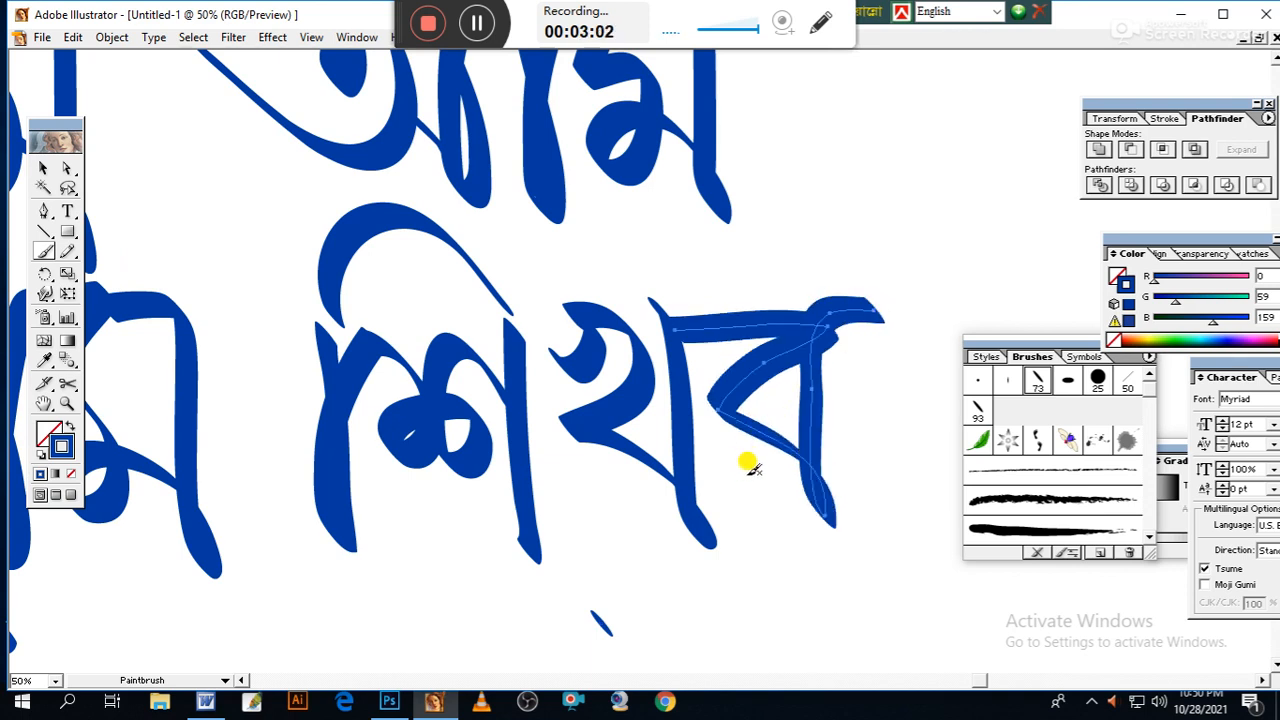
# Select all the blue brushed words, including the curve above আমি, and move them well below the black lettering
pyautogui.hscroll(-6, 745, 460)
pyautogui.scroll(2, 591, 500)
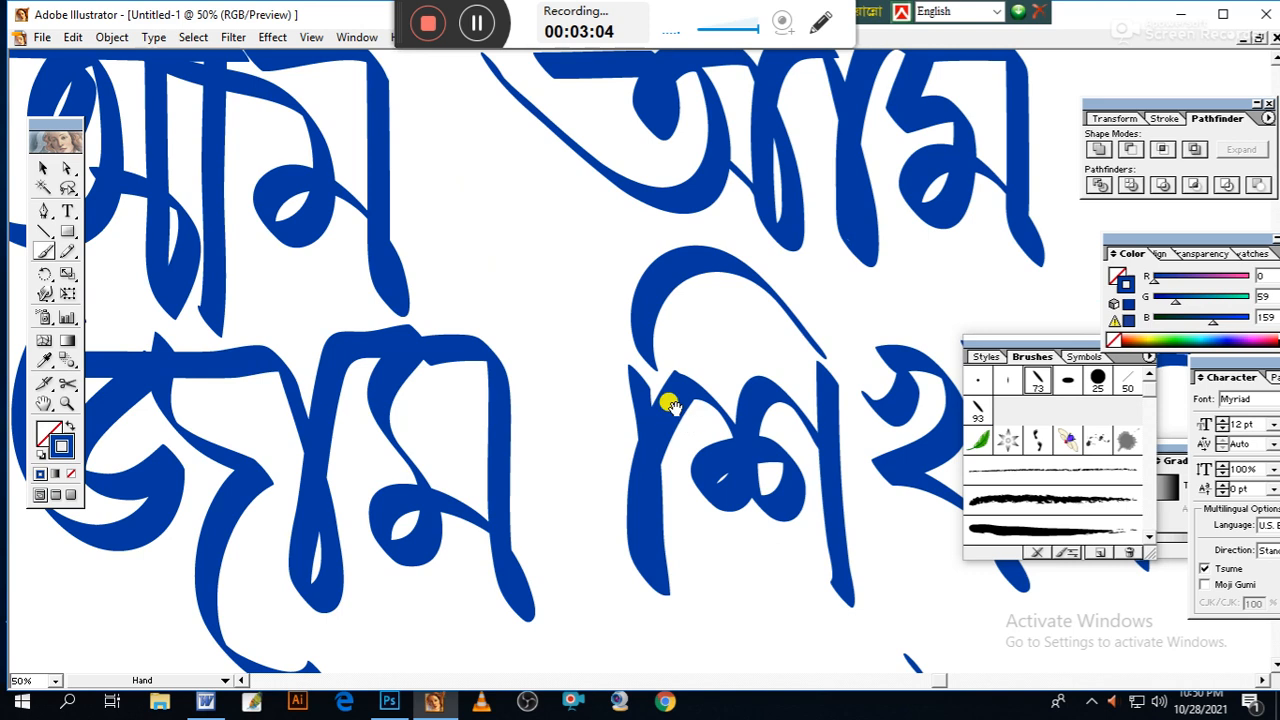
pyautogui.hotkey('ctrl', '-')
pyautogui.hotkey('ctrl', '-')
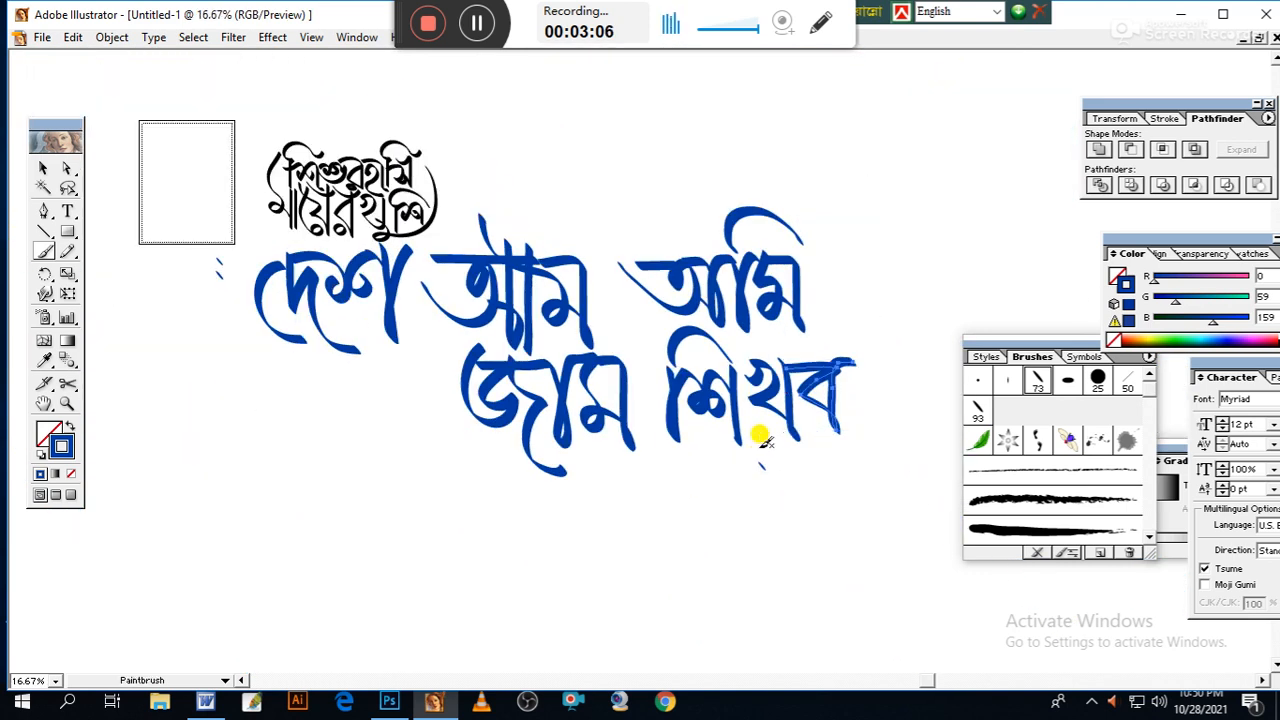
pyautogui.moveTo(691, 462); pyautogui.dragTo(734, 484)
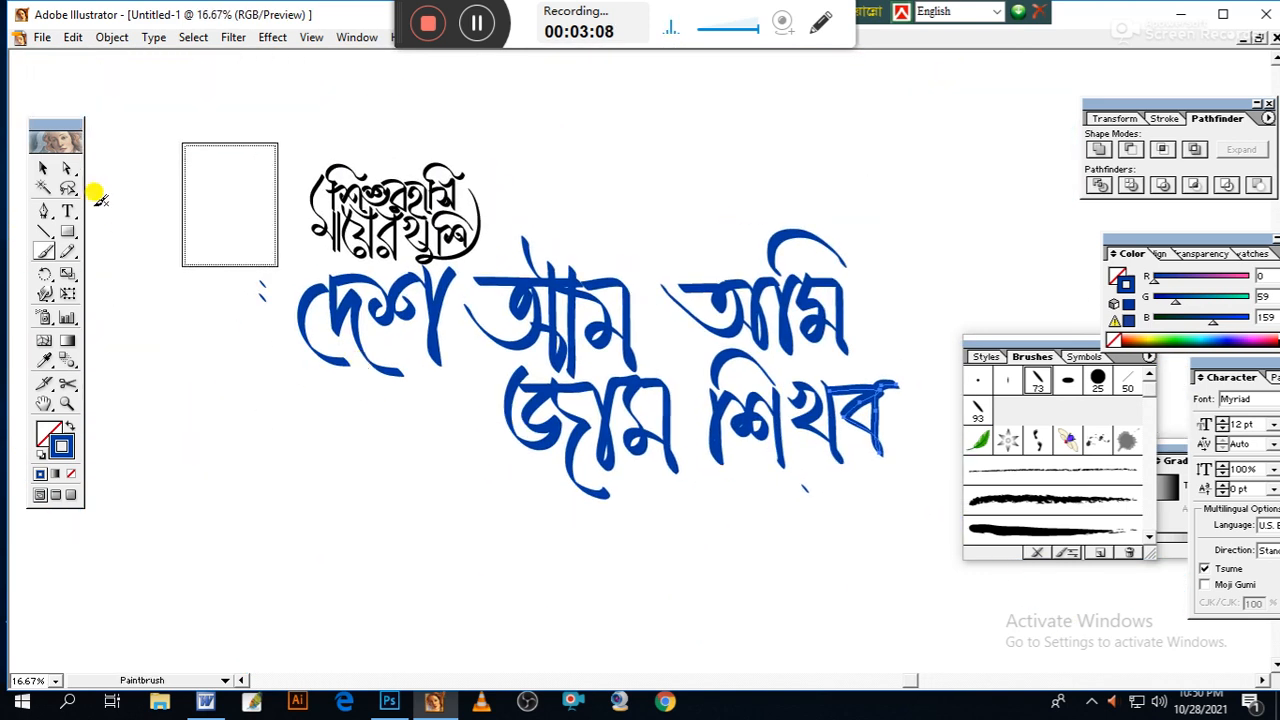
pyautogui.click(45, 175)
pyautogui.moveTo(234, 556); pyautogui.dragTo(930, 284)
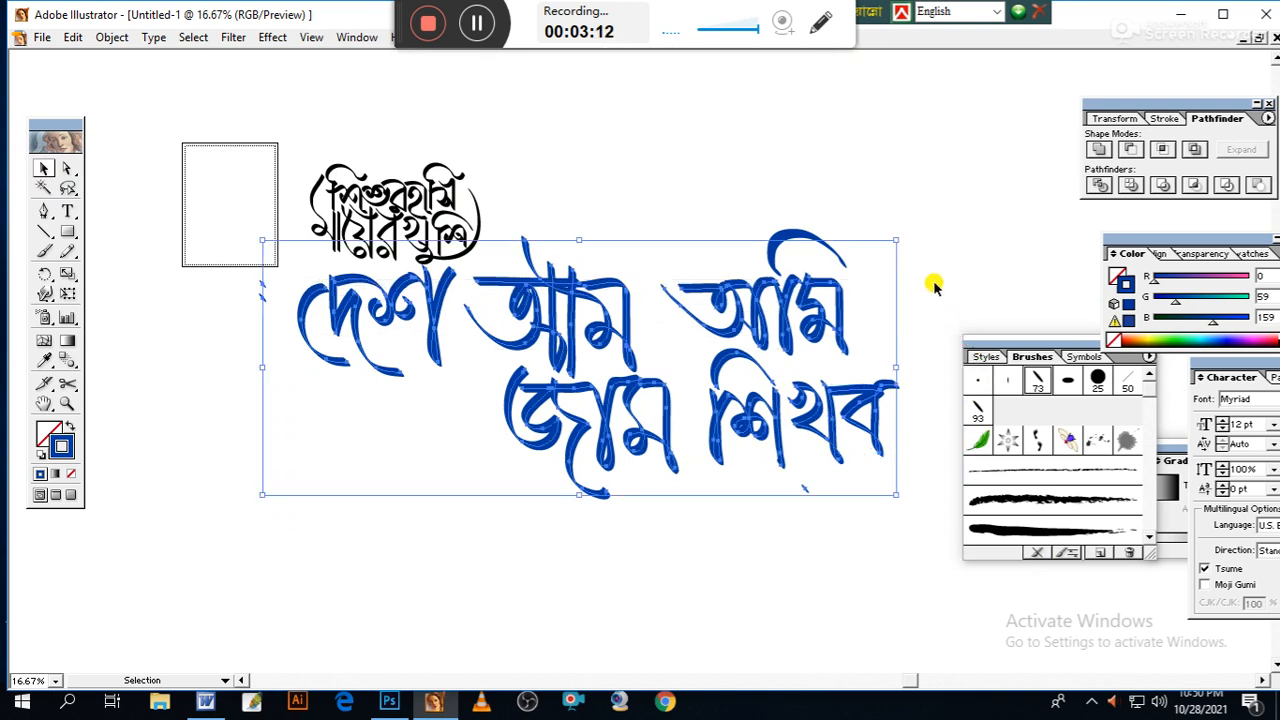
pyautogui.keyDown('shift'); pyautogui.click(775, 249); pyautogui.keyUp('shift')
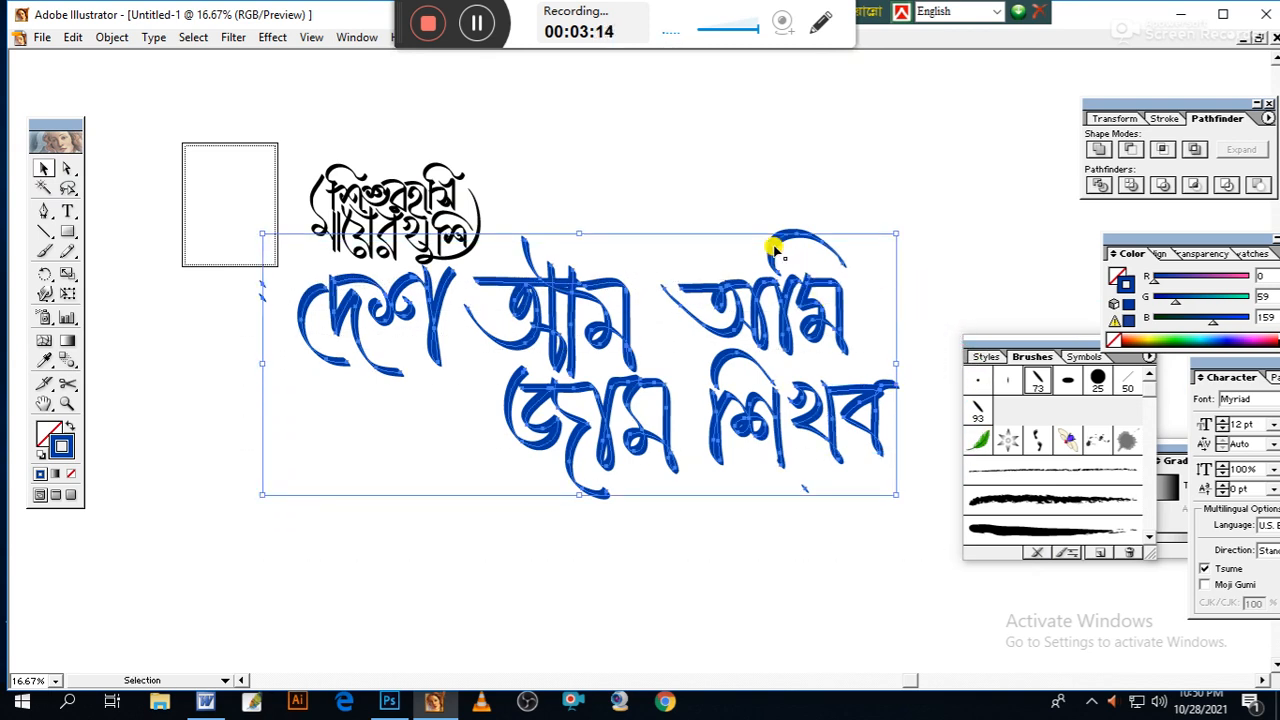
pyautogui.moveTo(528, 305); pyautogui.dragTo(332, 534)
pyautogui.moveTo(552, 470); pyautogui.dragTo(664, 327)
pyautogui.moveTo(493, 392); pyautogui.dragTo(510, 446)
pyautogui.moveTo(587, 306); pyautogui.dragTo(583, 426)
pyautogui.moveTo(610, 490); pyautogui.dragTo(620, 463)
# Move the black lettering to the right and slightly down, farther from the artboard, and deselect it
pyautogui.moveTo(396, 128); pyautogui.dragTo(625, 285)
pyautogui.moveTo(530, 217); pyautogui.dragTo(643, 260)
pyautogui.click(722, 400)
pyautogui.moveTo(718, 415); pyautogui.dragTo(675, 460)
pyautogui.hotkey('ctrl', '=')
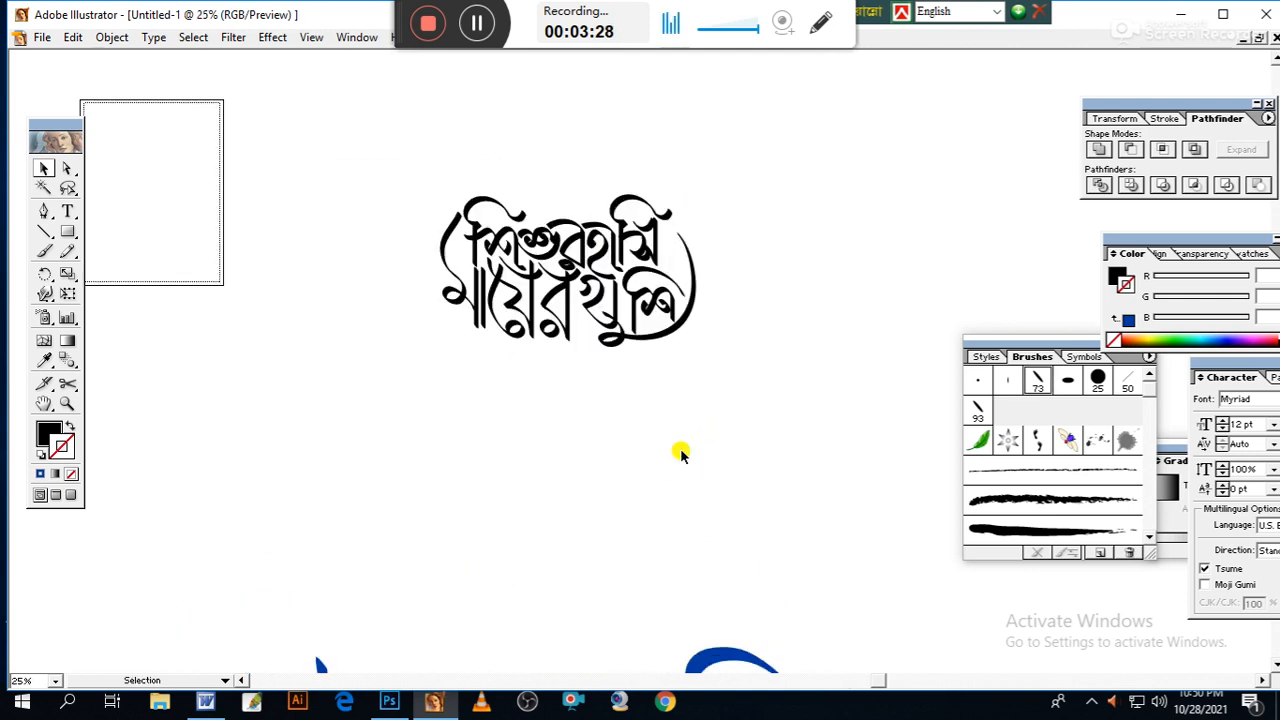
# Show the rulers, place a vertical guide right of the black lettering between the 44 and 48 ruler marks, and activate the Pen tool
pyautogui.moveTo(597, 297); pyautogui.dragTo(484, 342)
pyautogui.moveTo(707, 330); pyautogui.dragTo(597, 332)
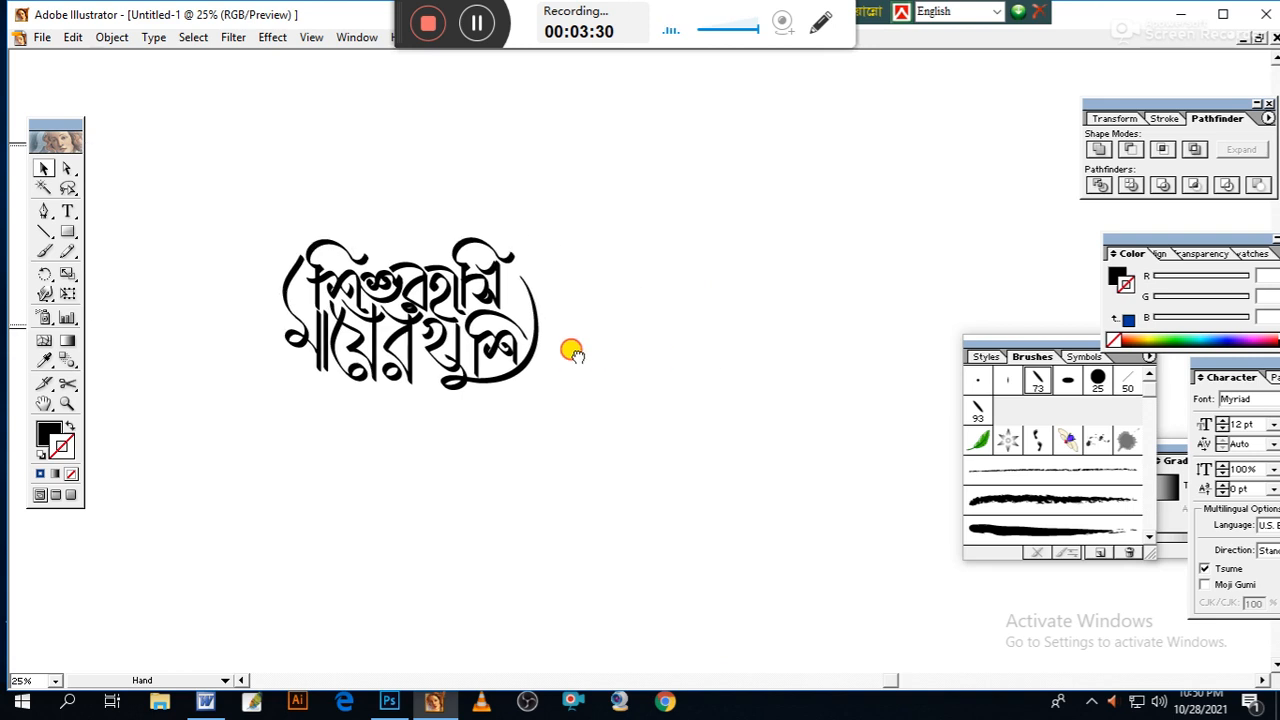
pyautogui.click(44, 212)
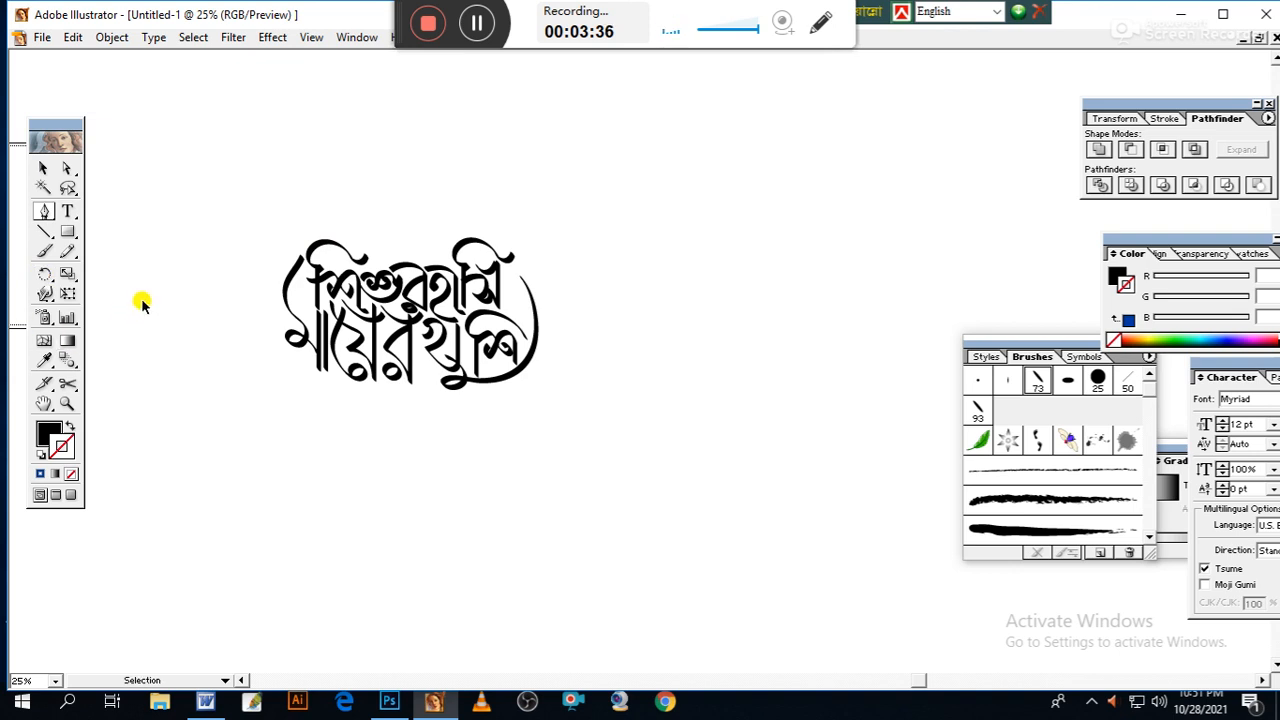
pyautogui.hotkey('ctrl', 'r')
pyautogui.moveTo(20, 508); pyautogui.dragTo(716, 420)
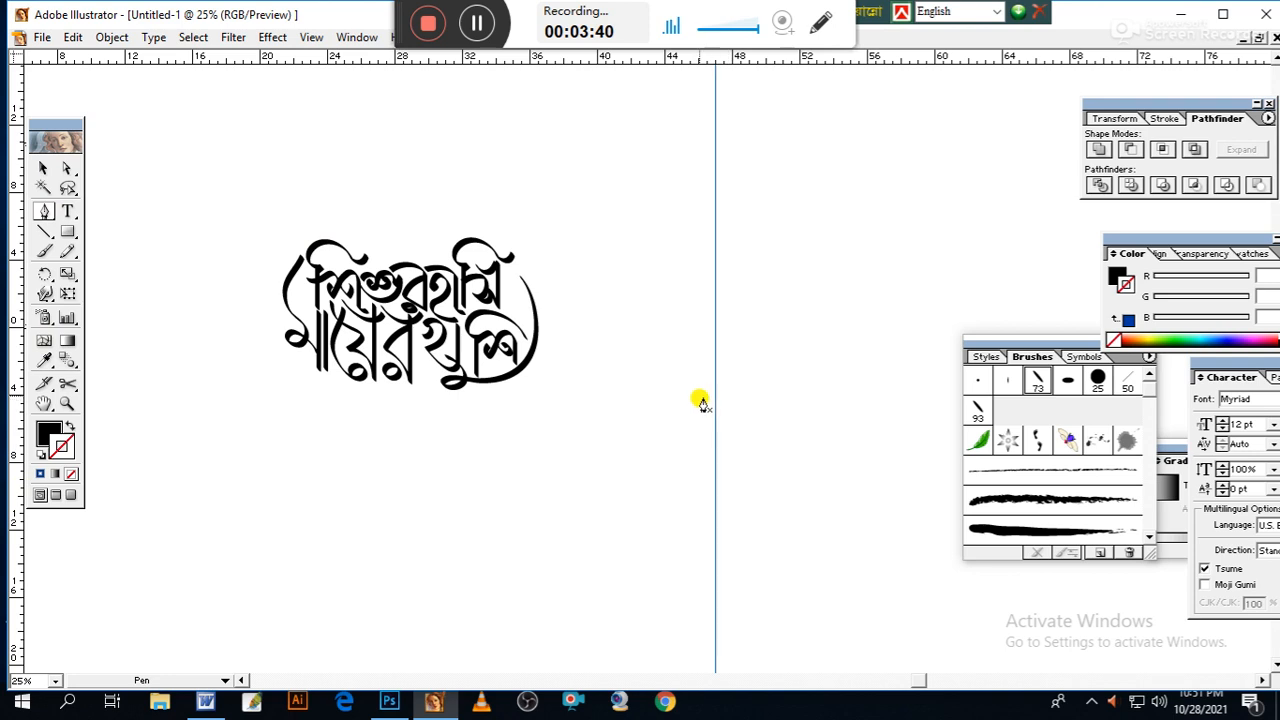
pyautogui.click(43, 168)
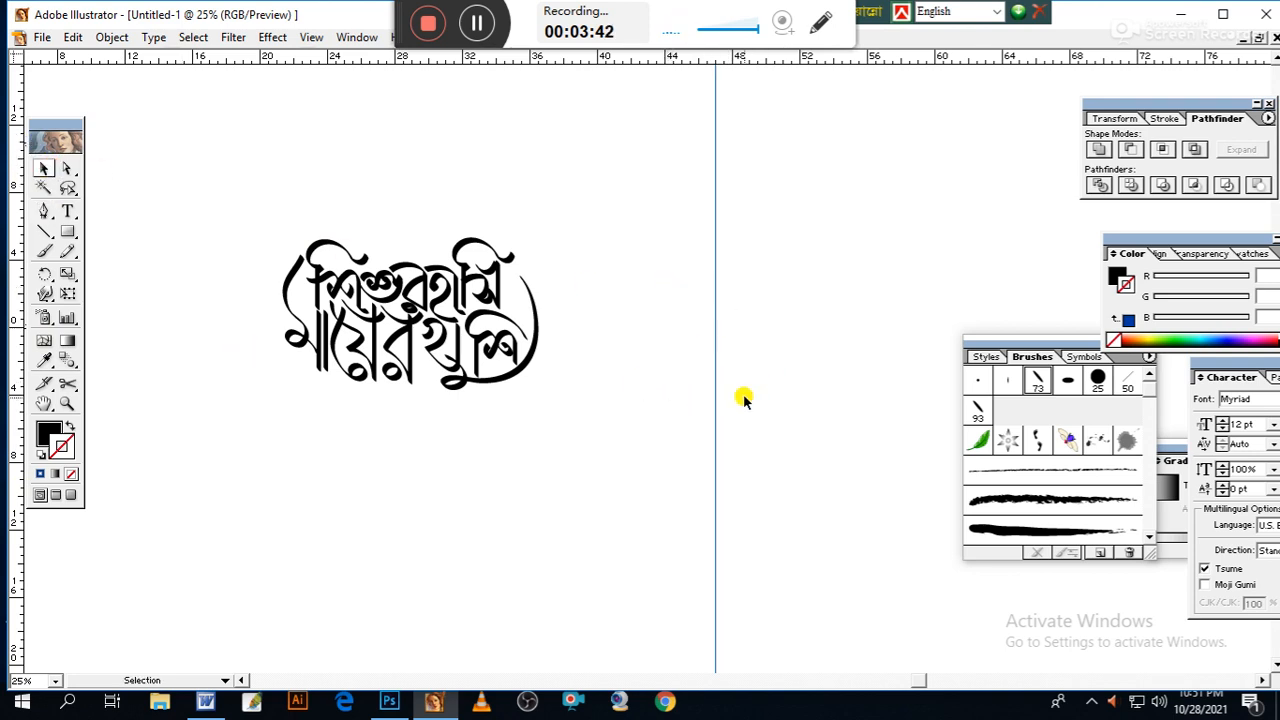
pyautogui.click(44, 211)
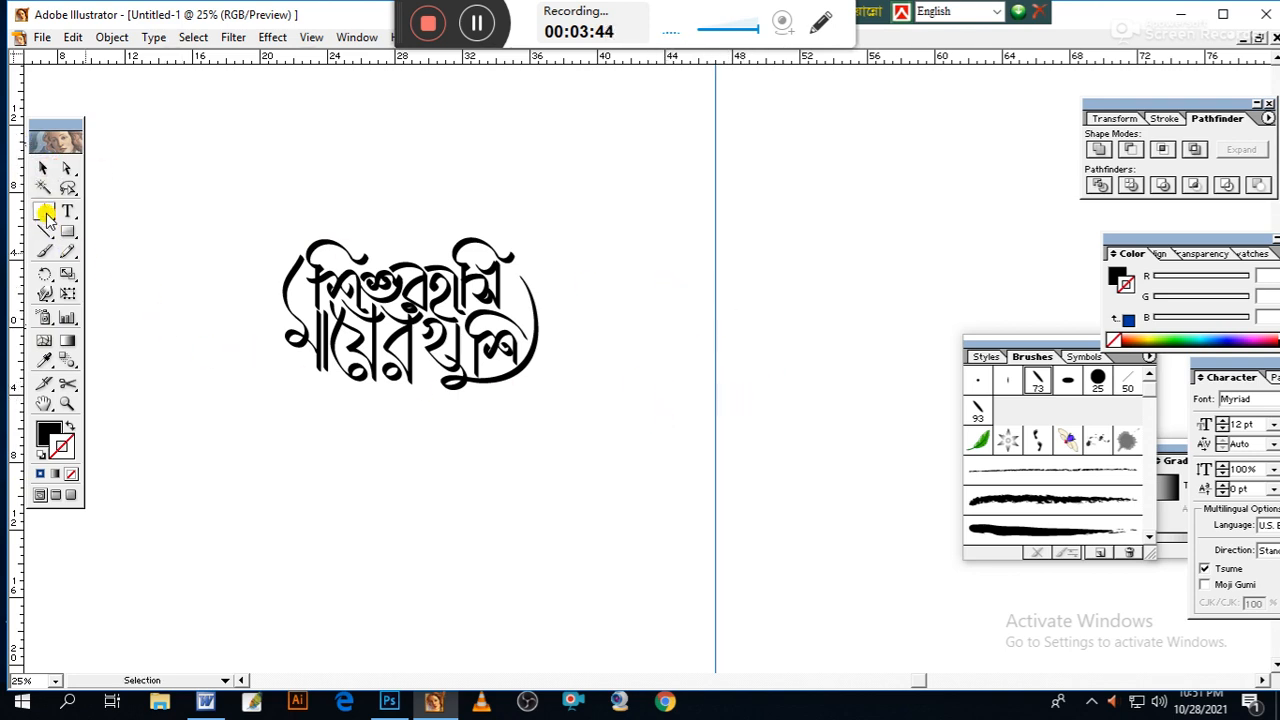
# Draw the left half of a stepped dome outline from the guide, unfilled with black stroke, about 6 in wide and 11 in tall
pyautogui.click(714, 191)
pyautogui.moveTo(625, 280); pyautogui.dragTo(677, 331)
pyautogui.click(623, 284)
pyautogui.click(68, 425)
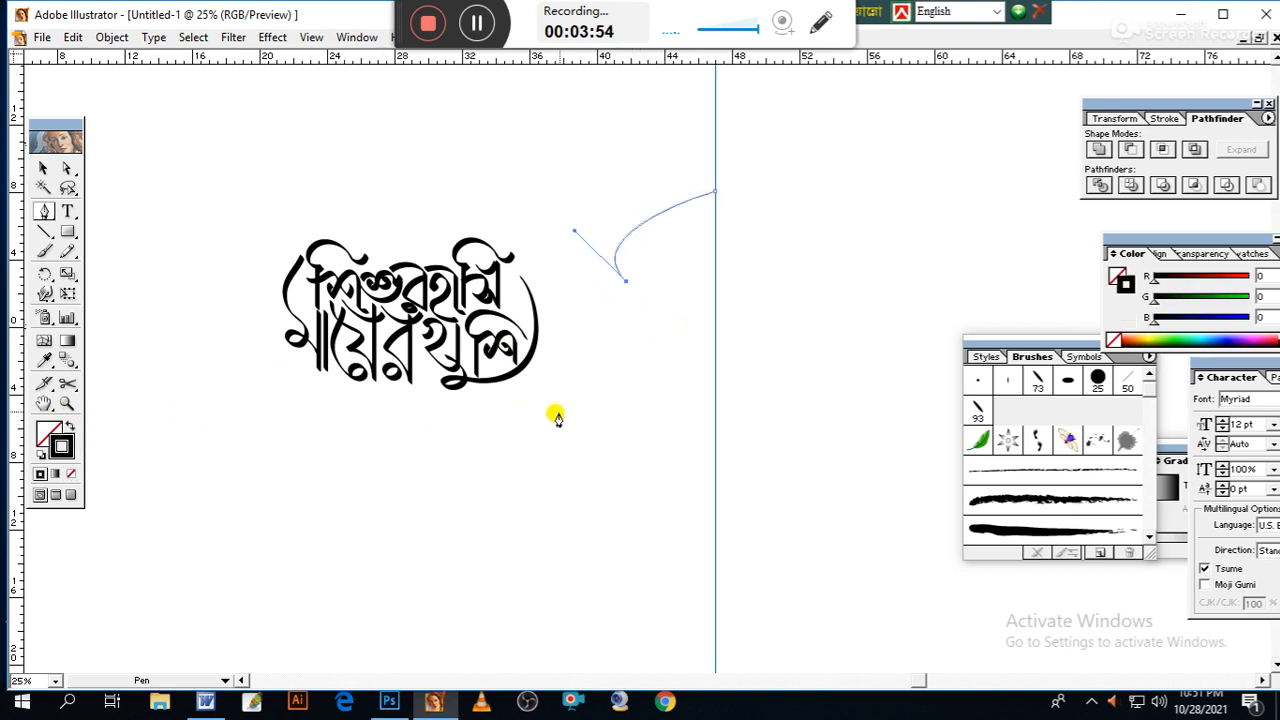
pyautogui.click(625, 287)
pyautogui.click(625, 311)
pyautogui.click(625, 375)
# Select the half outline and create a mirrored copy of it across the vertical axis
pyautogui.click(43, 168)
pyautogui.click(489, 191)
pyautogui.moveTo(574, 203); pyautogui.dragTo(675, 333)
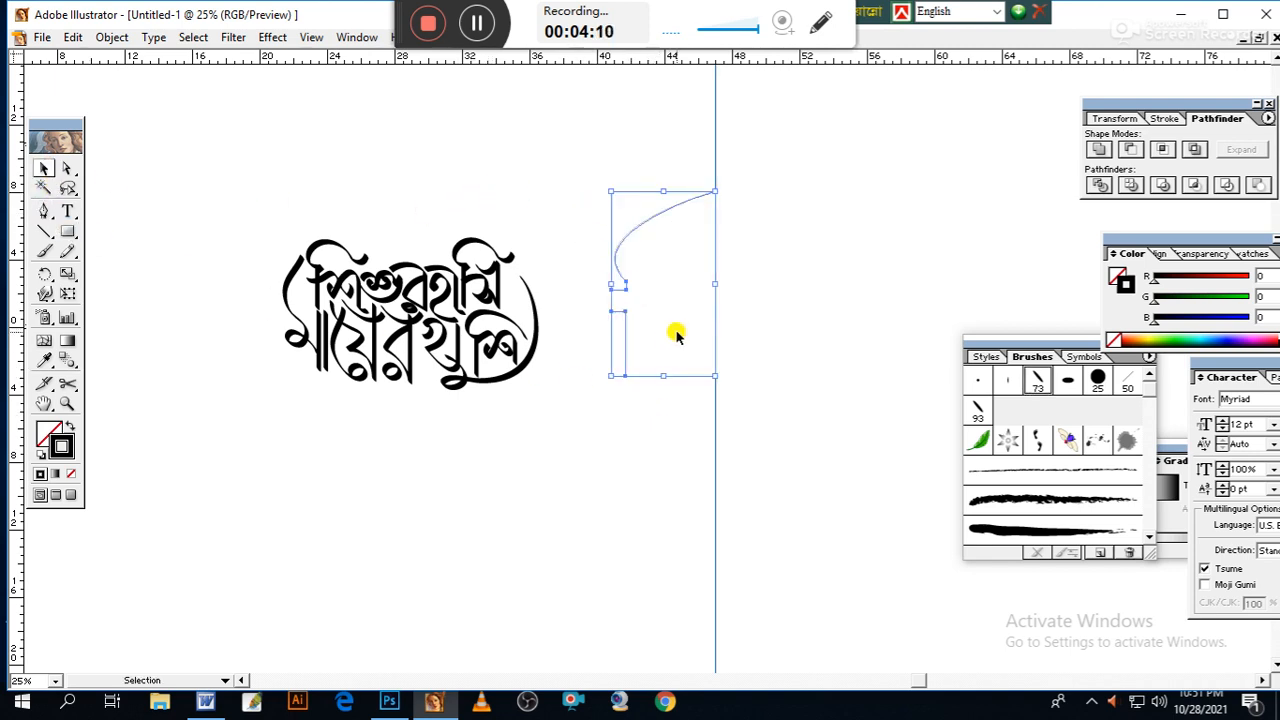
pyautogui.moveTo(45, 278); pyautogui.dragTo(89, 274)
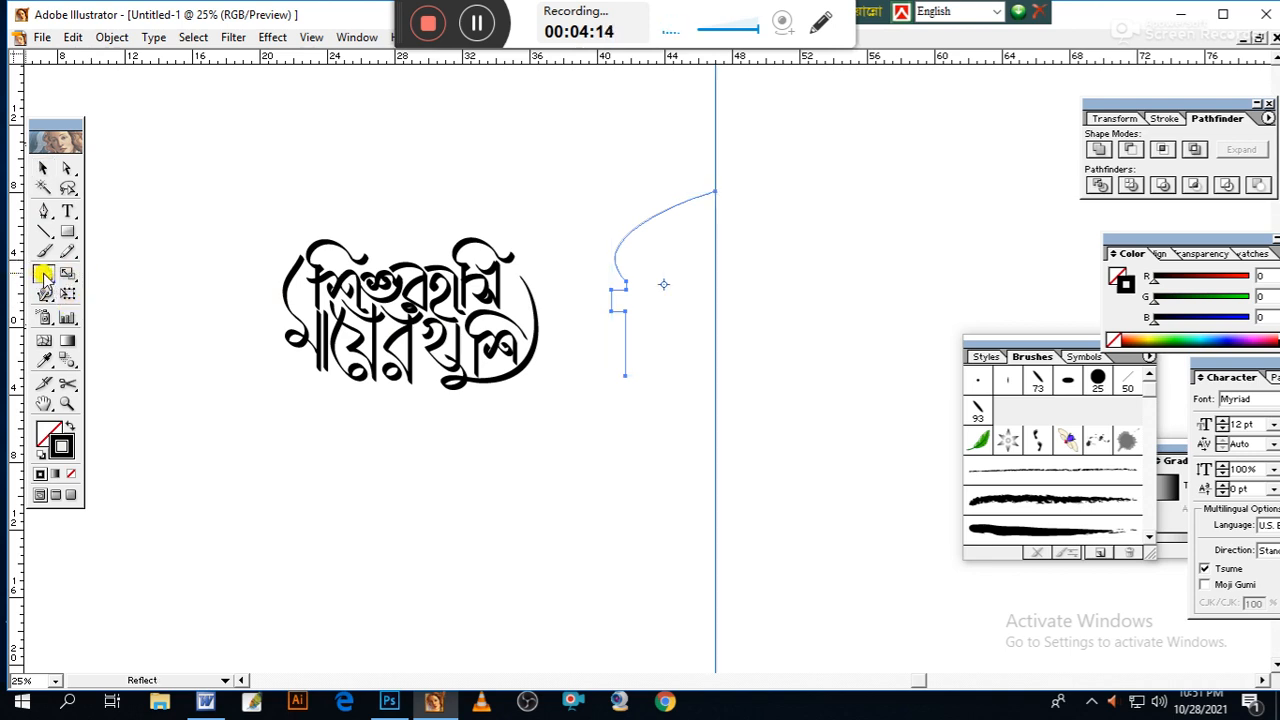
pyautogui.doubleClick(44, 278)
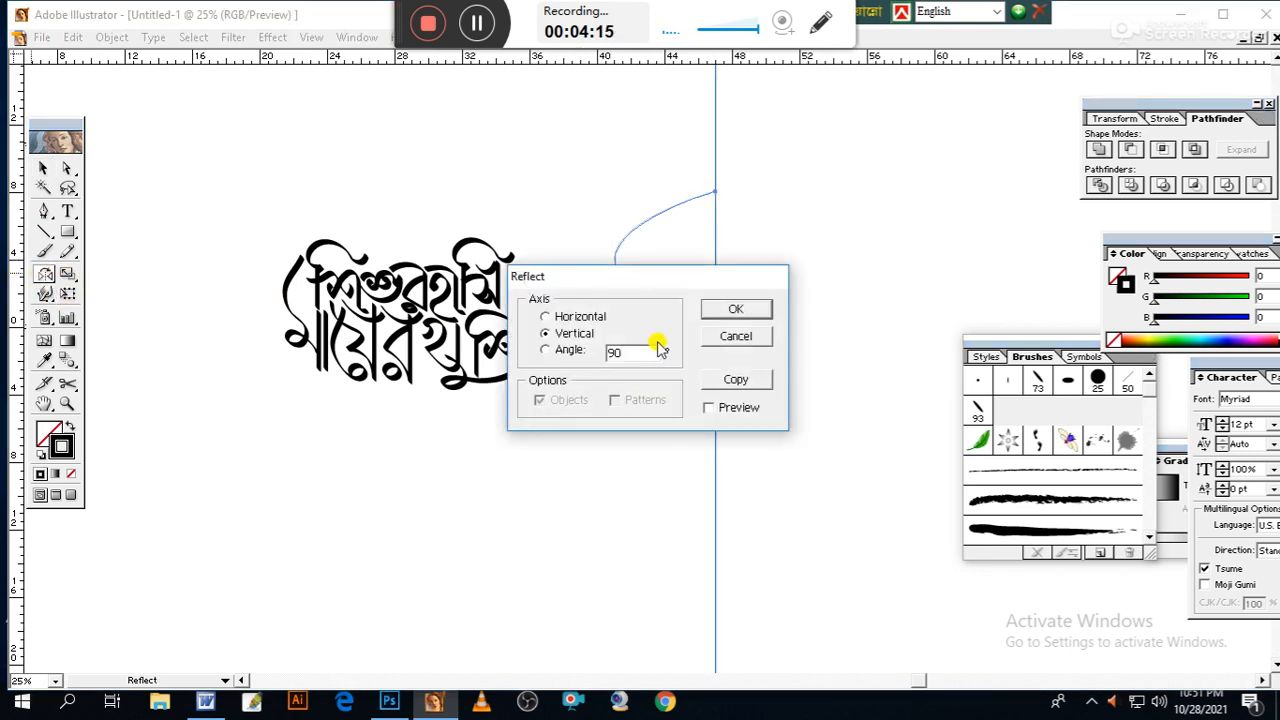
pyautogui.click(736, 382)
# Move the mirrored copy right until its upper tip meets the original half at the vertical guide
pyautogui.press('Right')
pyautogui.press('Right')
pyautogui.press('Right')
pyautogui.press('Right')
pyautogui.press('Right')
pyautogui.press('Right')
pyautogui.press('Right')
pyautogui.press('Right')
pyautogui.press('Right')
pyautogui.press('Right')
pyautogui.press('Right')
pyautogui.press('Right')
pyautogui.press('Right')
pyautogui.press('Right')
pyautogui.press('Right')
pyautogui.press('Right')
pyautogui.press('Right')
pyautogui.press('Right')
pyautogui.press('Right')
pyautogui.press('Right')
pyautogui.press('Right')
pyautogui.press('Right')
pyautogui.press('Right')
pyautogui.press('Right')
pyautogui.press('Right')
pyautogui.press('Right')
pyautogui.press('Right')
pyautogui.press('Right')
pyautogui.press('Right')
pyautogui.press('Right')
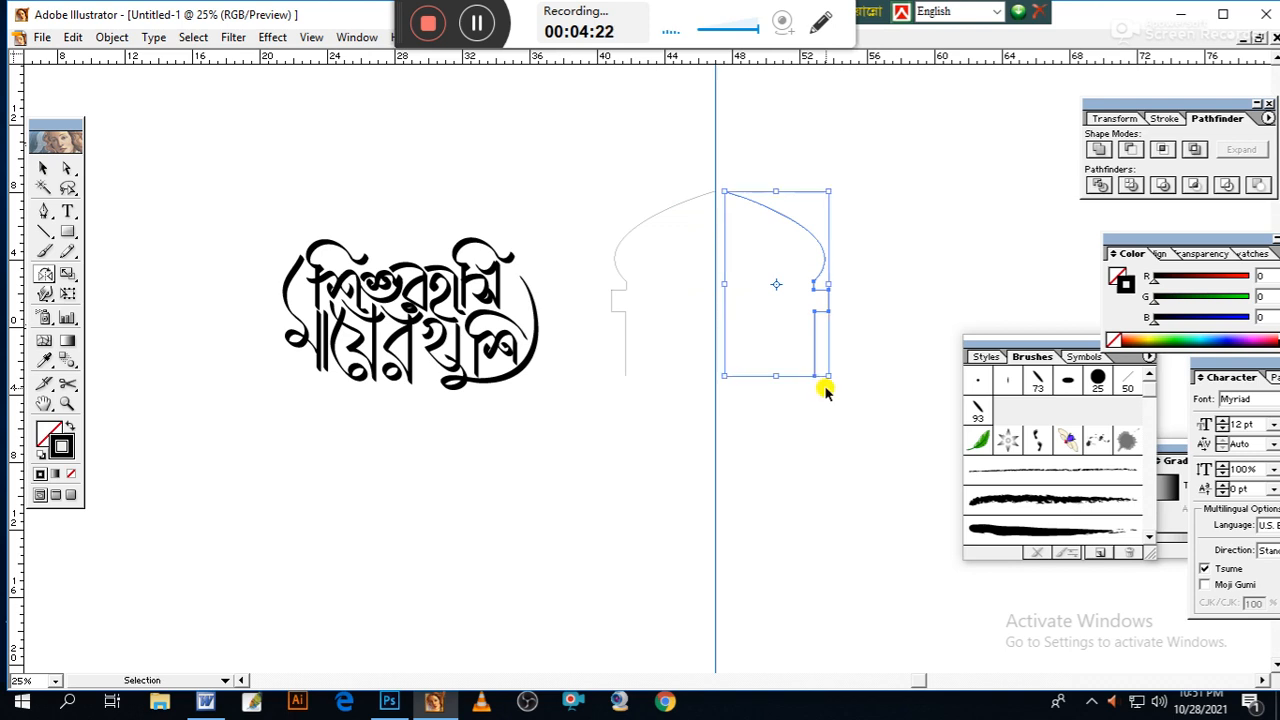
pyautogui.hotkey('ctrl', '+')
pyautogui.moveTo(858, 328); pyautogui.dragTo(760, 465)
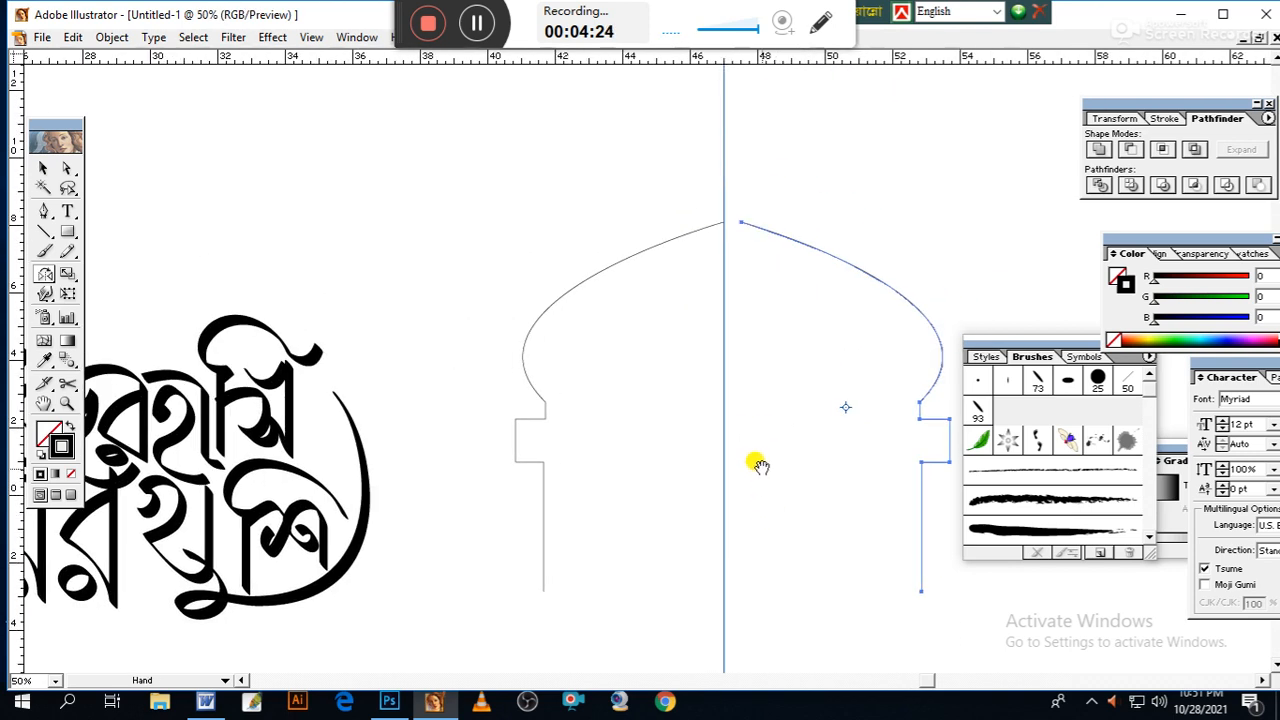
pyautogui.press('Left')
pyautogui.press('Left')
pyautogui.press('Left')
pyautogui.press('Left')
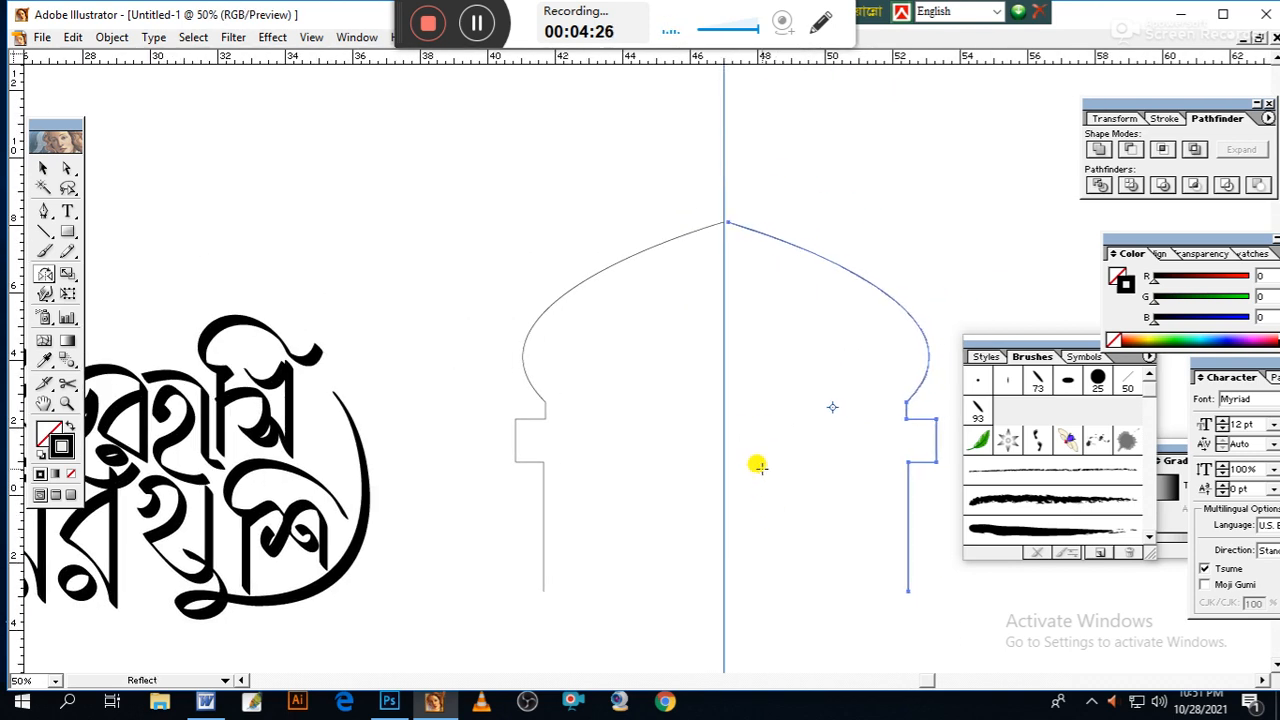
# Join the two halves' upper end points at the dome's peak and deselect the outline
pyautogui.press('v')
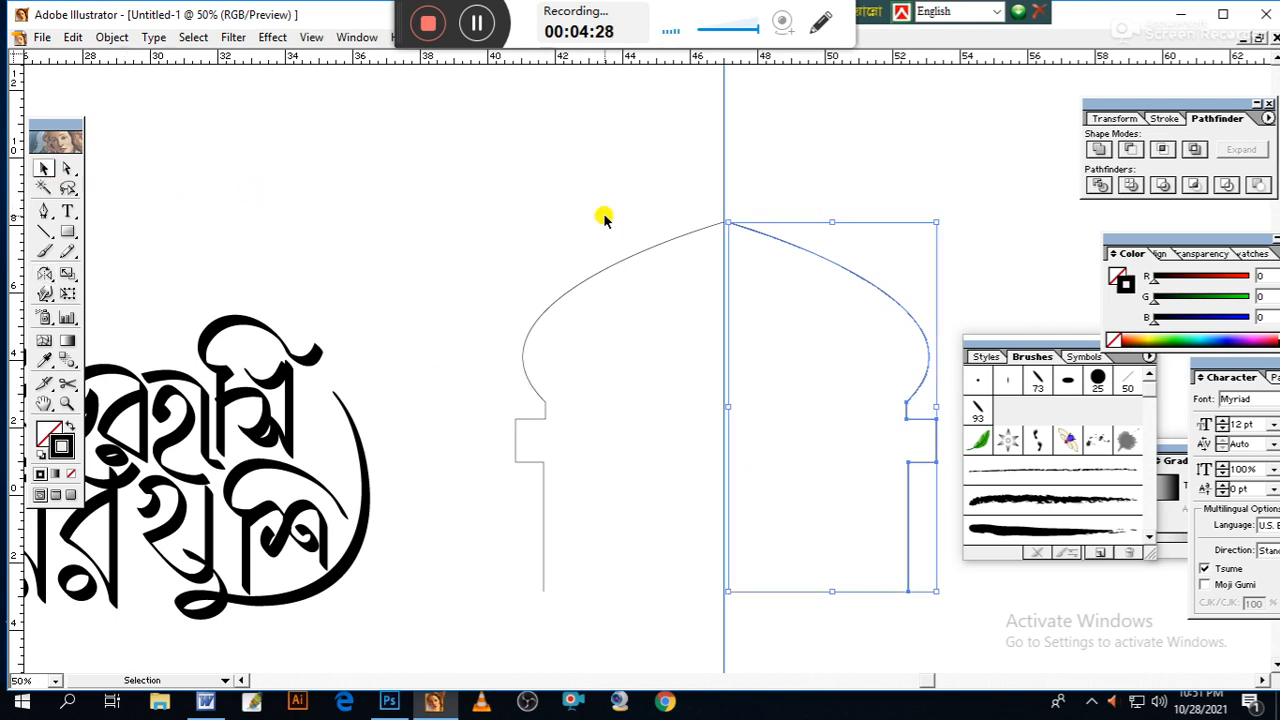
pyautogui.click(66, 168)
pyautogui.moveTo(690, 198); pyautogui.dragTo(772, 256)
pyautogui.rightClick(776, 188)
pyautogui.click(810, 265)
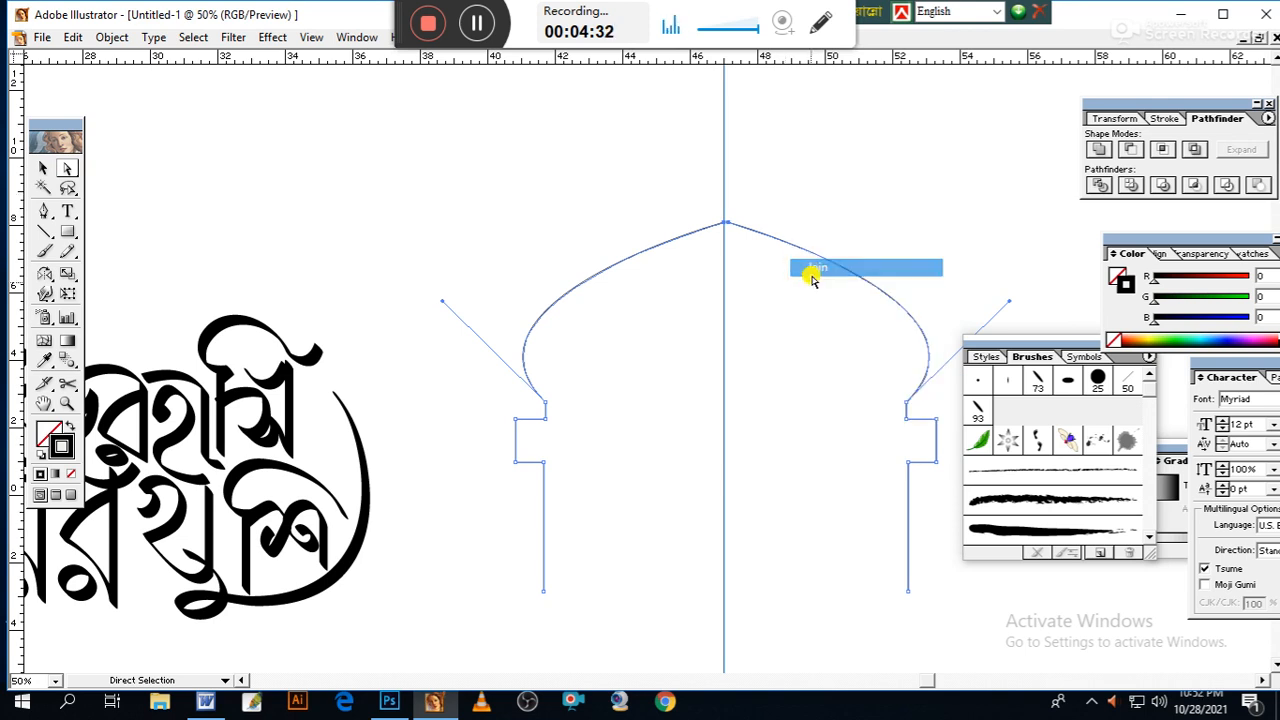
pyautogui.click(651, 347)
# Select the whole dome outline and rotate a copy of it 180° to point downward
pyautogui.moveTo(688, 412); pyautogui.dragTo(645, 345)
pyautogui.moveTo(452, 197); pyautogui.dragTo(716, 411)
pyautogui.click(45, 169)
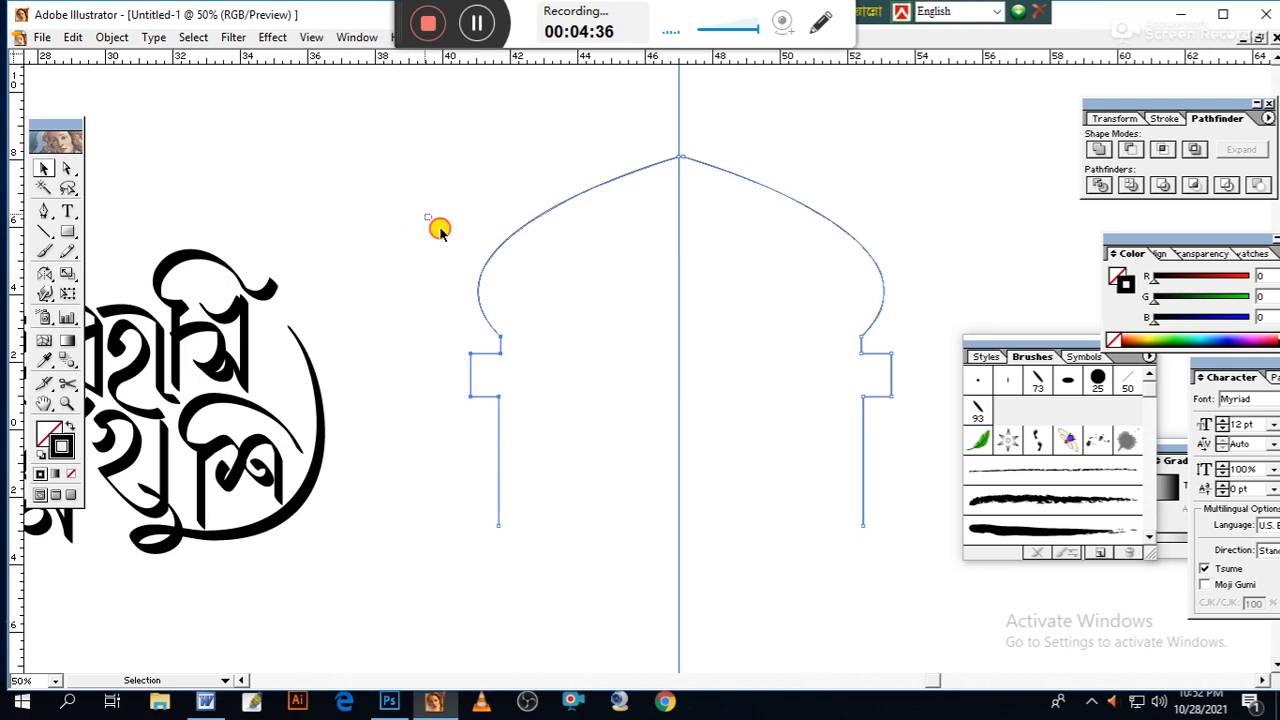
pyautogui.click(45, 276)
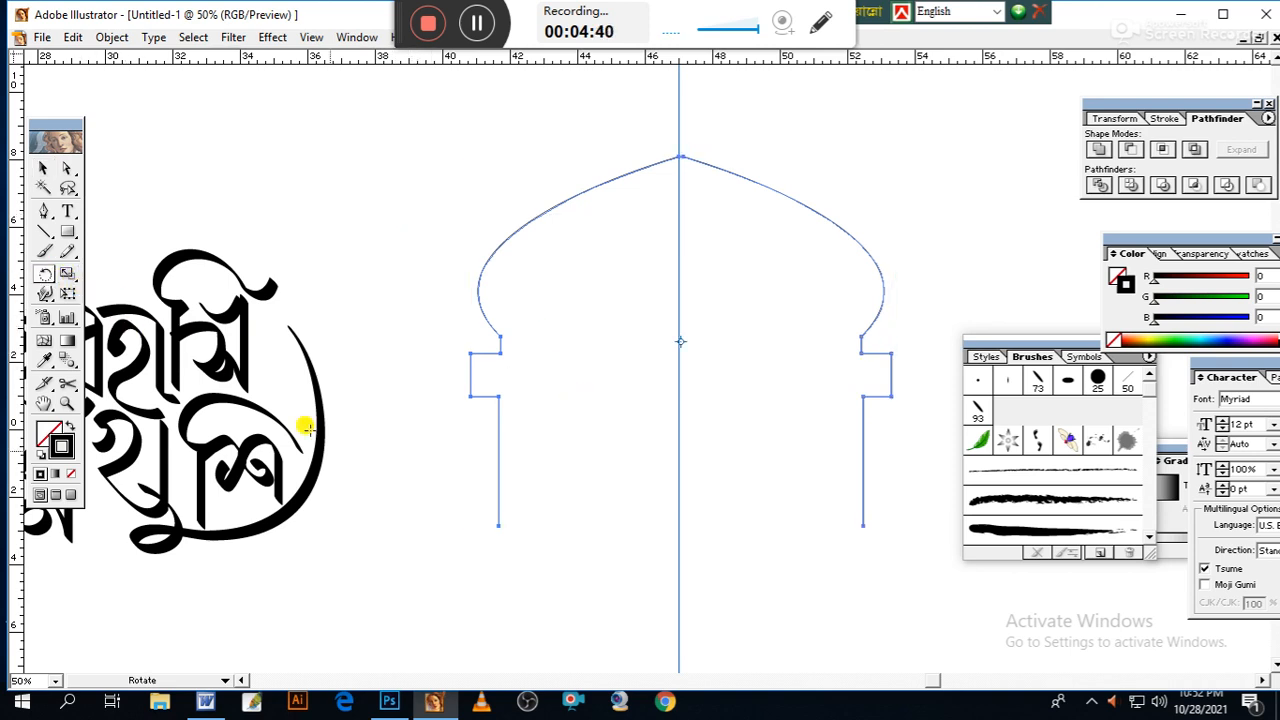
pyautogui.moveTo(403, 545); pyautogui.dragTo(850, 201)
# Move the inverted copy straight down until its sides sit just below the original's open ends, and deselect it
pyautogui.moveTo(682, 375); pyautogui.dragTo(660, 240)
pyautogui.hotkey('shift', 'Down')
pyautogui.hotkey('shift', 'Down')
pyautogui.hotkey('shift', 'Down')
pyautogui.hotkey('shift', 'Down')
pyautogui.hotkey('shift', 'Down')
pyautogui.hotkey('shift', 'Down')
pyautogui.hotkey('shift', 'Down')
pyautogui.hotkey('shift', 'Down')
pyautogui.hotkey('shift', 'Down')
pyautogui.hotkey('shift', 'Down')
pyautogui.hotkey('shift', 'Down')
pyautogui.hotkey('shift', 'Down')
pyautogui.hotkey('shift', 'Down')
pyautogui.hotkey('shift', 'Down')
pyautogui.hotkey('shift', 'Down')
pyautogui.hotkey('shift', 'Down')
pyautogui.hotkey('shift', 'Down')
pyautogui.hotkey('shift', 'Down')
pyautogui.hotkey('shift', 'Down')
pyautogui.hotkey('shift', 'Down')
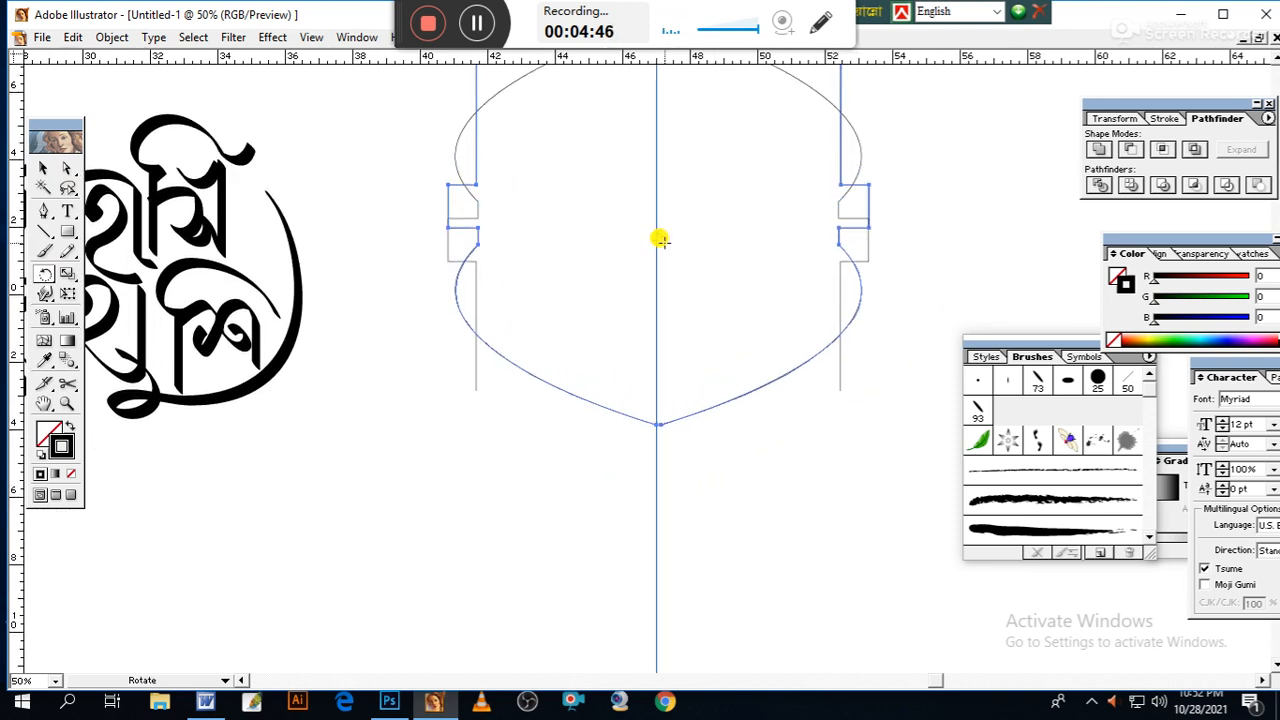
pyautogui.hotkey('shift', 'Down')
pyautogui.hotkey('shift', 'Down')
pyautogui.hotkey('shift', 'Down')
pyautogui.hotkey('shift', 'Down')
pyautogui.hotkey('shift', 'Down')
pyautogui.hotkey('shift', 'Down')
pyautogui.hotkey('shift', 'Down')
pyautogui.hotkey('shift', 'Down')
pyautogui.hotkey('shift', 'Down')
pyautogui.hotkey('shift', 'Down')
pyautogui.hotkey('shift', 'Down')
pyautogui.hotkey('shift', 'Down')
pyautogui.hotkey('shift', 'Down')
pyautogui.hotkey('shift', 'Down')
pyautogui.hotkey('shift', 'Down')
pyautogui.hotkey('shift', 'Down')
pyautogui.hotkey('shift', 'Down')
pyautogui.hotkey('shift', 'Down')
pyautogui.hotkey('shift', 'Down')
pyautogui.hotkey('shift', 'Down')
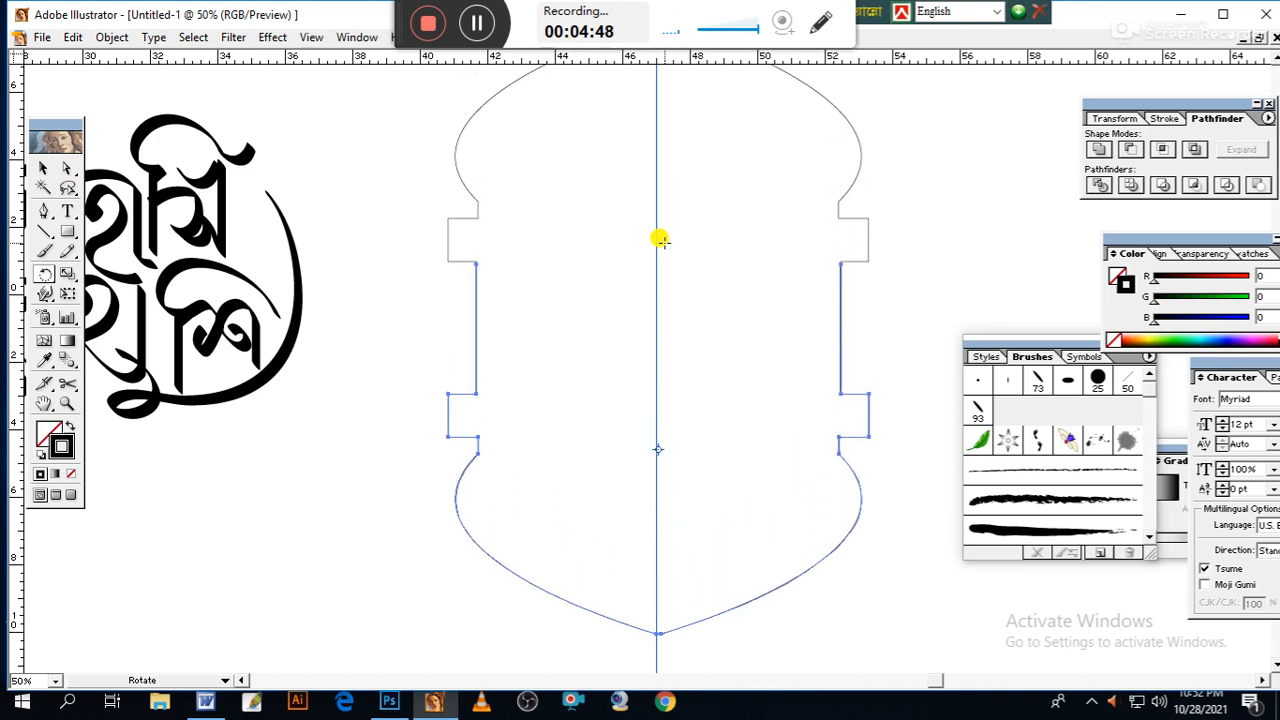
pyautogui.hotkey('shift', 'Down')
pyautogui.hotkey('shift', 'Down')
pyautogui.hotkey('shift', 'Down')
pyautogui.hotkey('shift', 'Down')
pyautogui.hotkey('shift', 'Down')
pyautogui.hotkey('shift', 'Down')
pyautogui.hotkey('shift', 'Down')
pyautogui.hotkey('shift', 'Down')
pyautogui.hotkey('shift', 'Down')
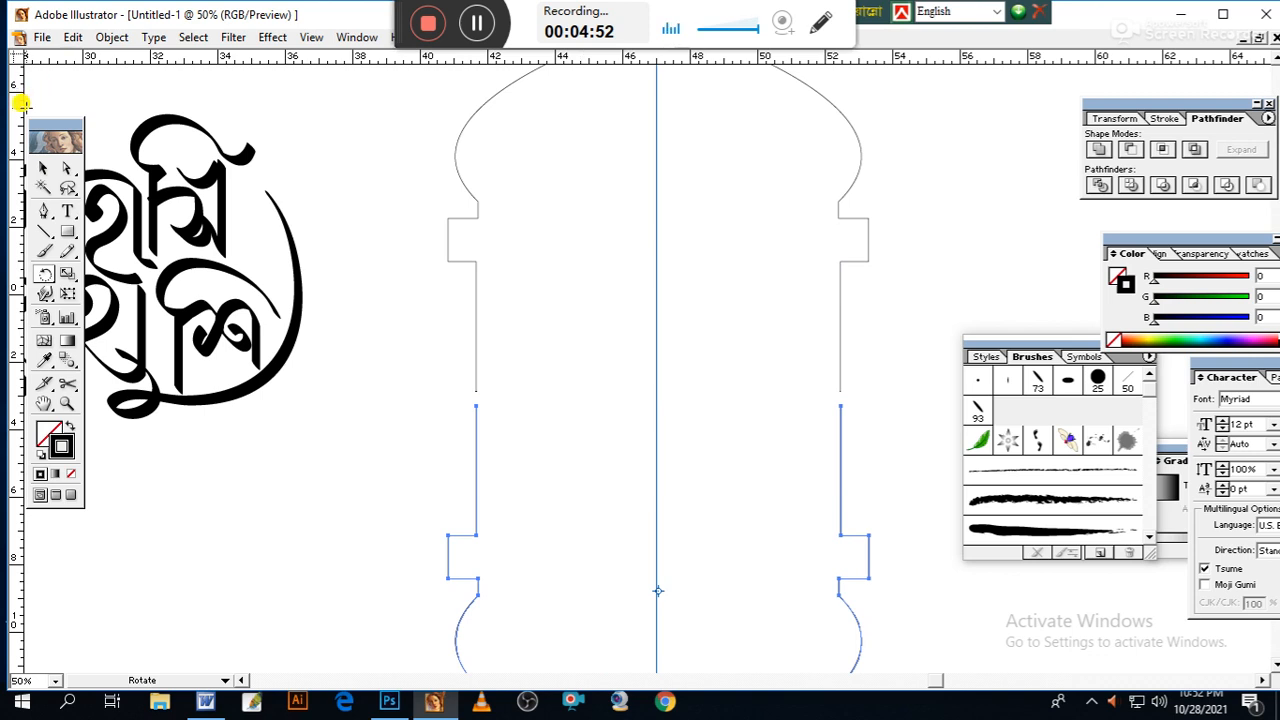
pyautogui.click(43, 168)
pyautogui.click(440, 360)
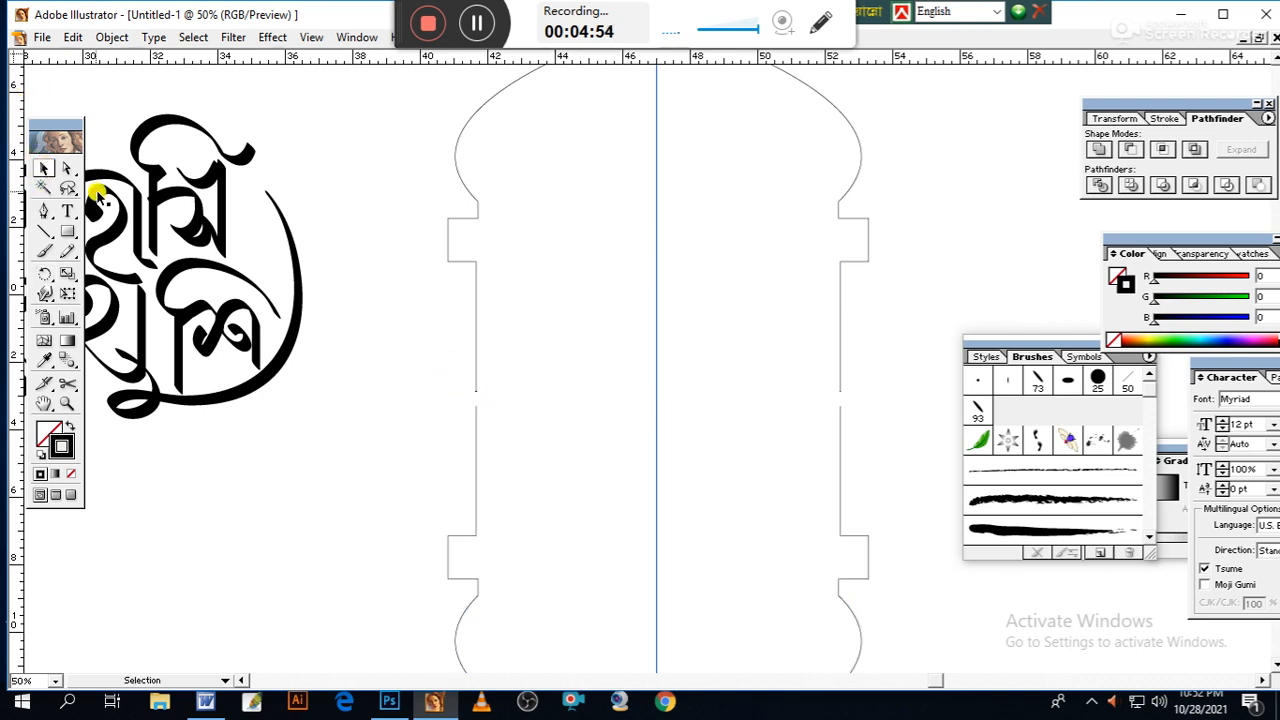
# Join the facing end points on the left side and on the right side to close the frame outline
pyautogui.click(67, 168)
pyautogui.moveTo(428, 380); pyautogui.dragTo(515, 432)
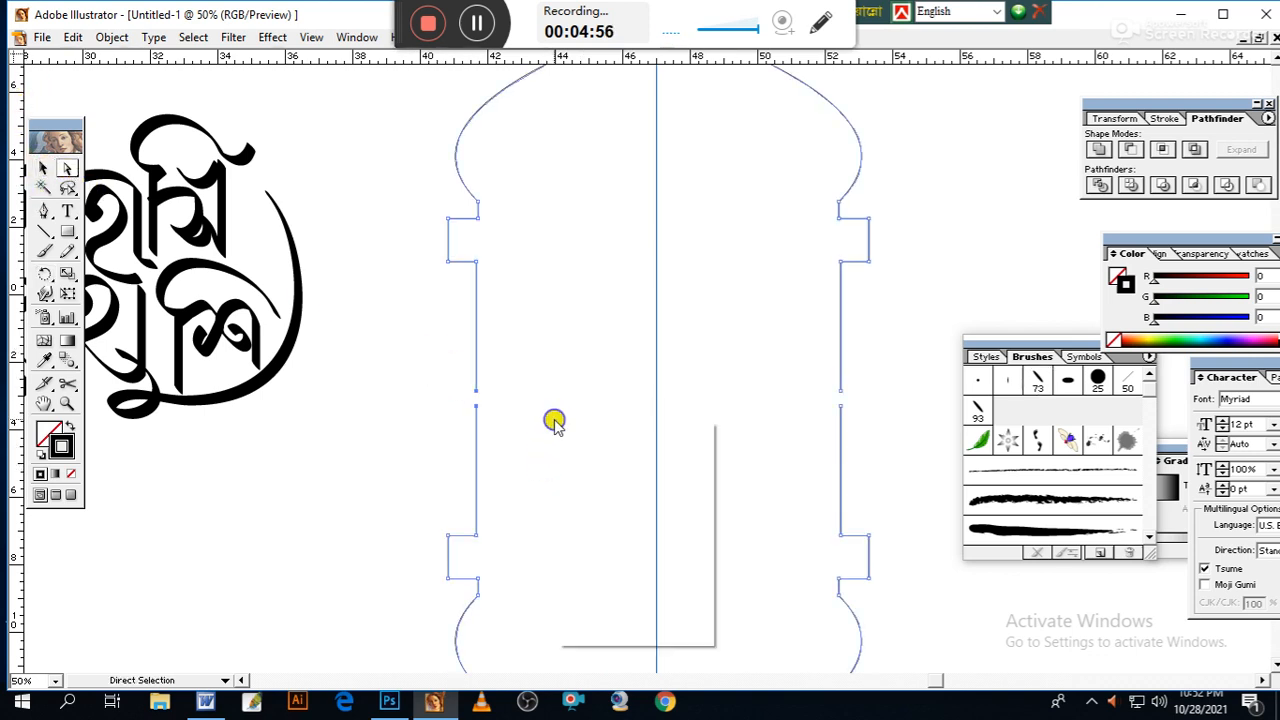
pyautogui.rightClick(544, 408)
pyautogui.click(590, 489)
pyautogui.moveTo(790, 357); pyautogui.dragTo(876, 442)
pyautogui.rightClick(862, 408)
pyautogui.click(885, 483)
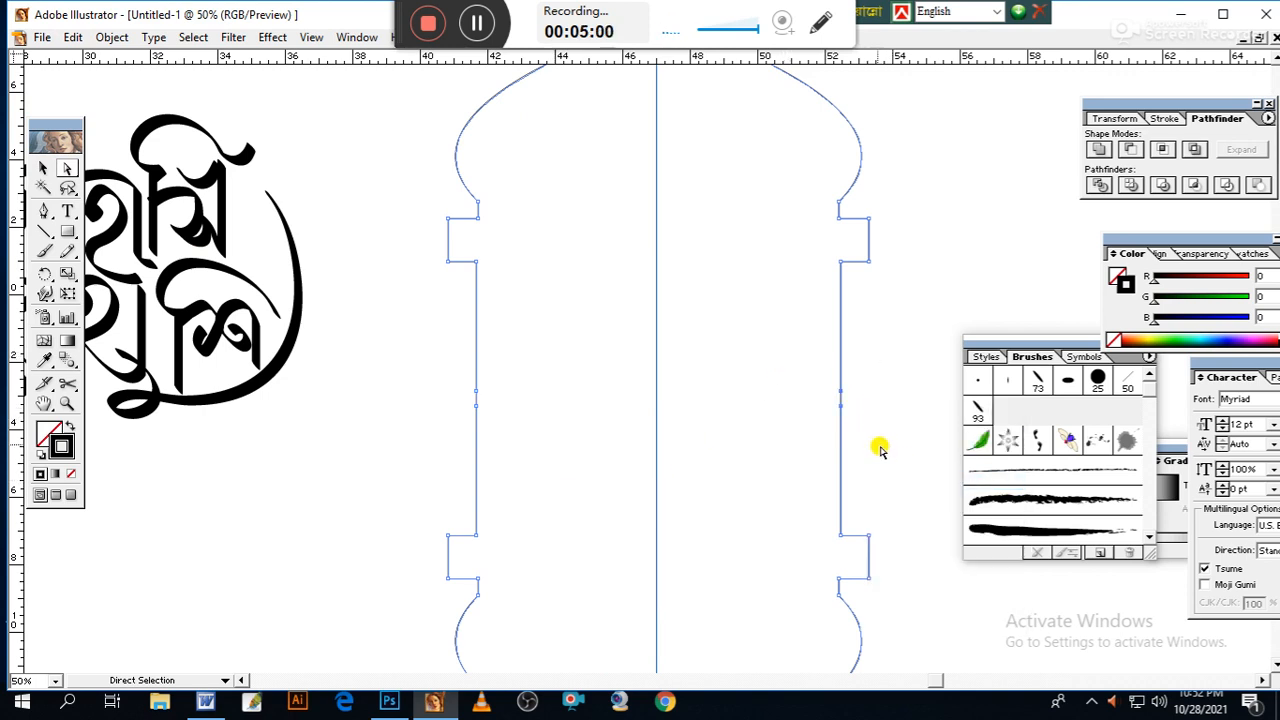
pyautogui.click(697, 437)
# Try an inner frame with a path offset of -3 in, and delete the offset path
pyautogui.click(46, 170)
pyautogui.moveTo(429, 288); pyautogui.dragTo(526, 346)
pyautogui.click(111, 37)
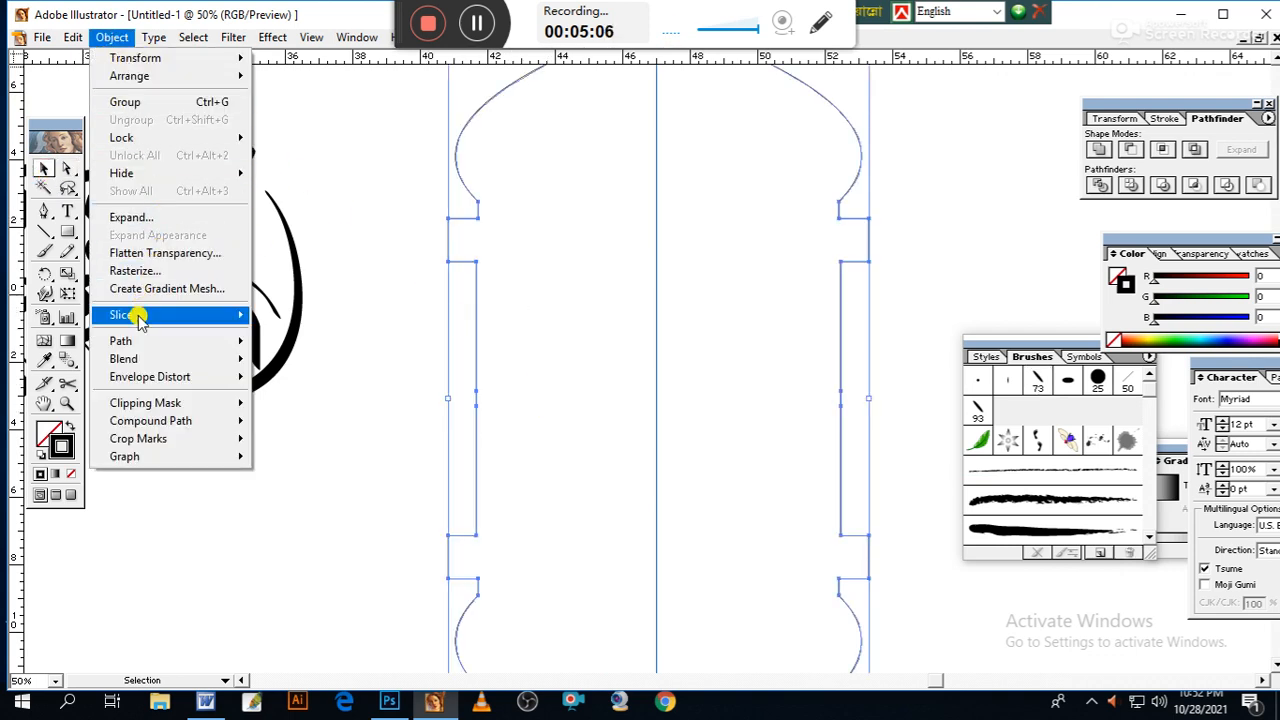
pyautogui.moveTo(136, 341)
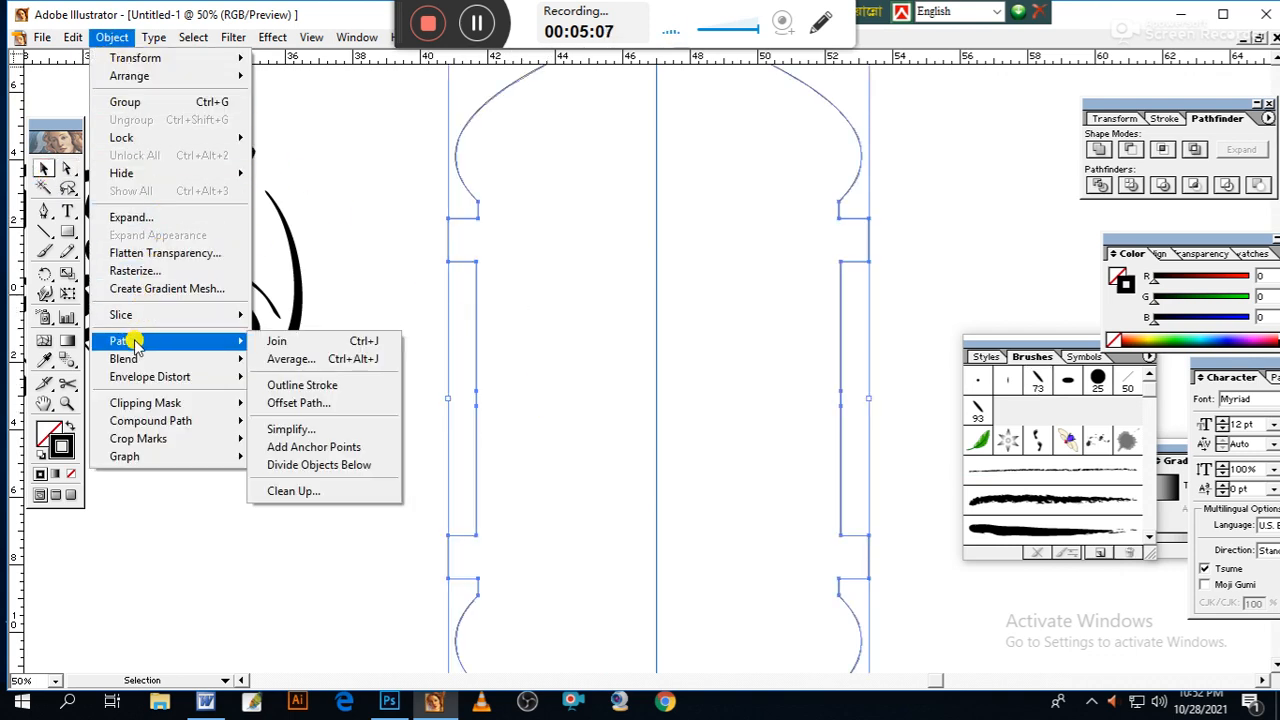
pyautogui.click(316, 403)
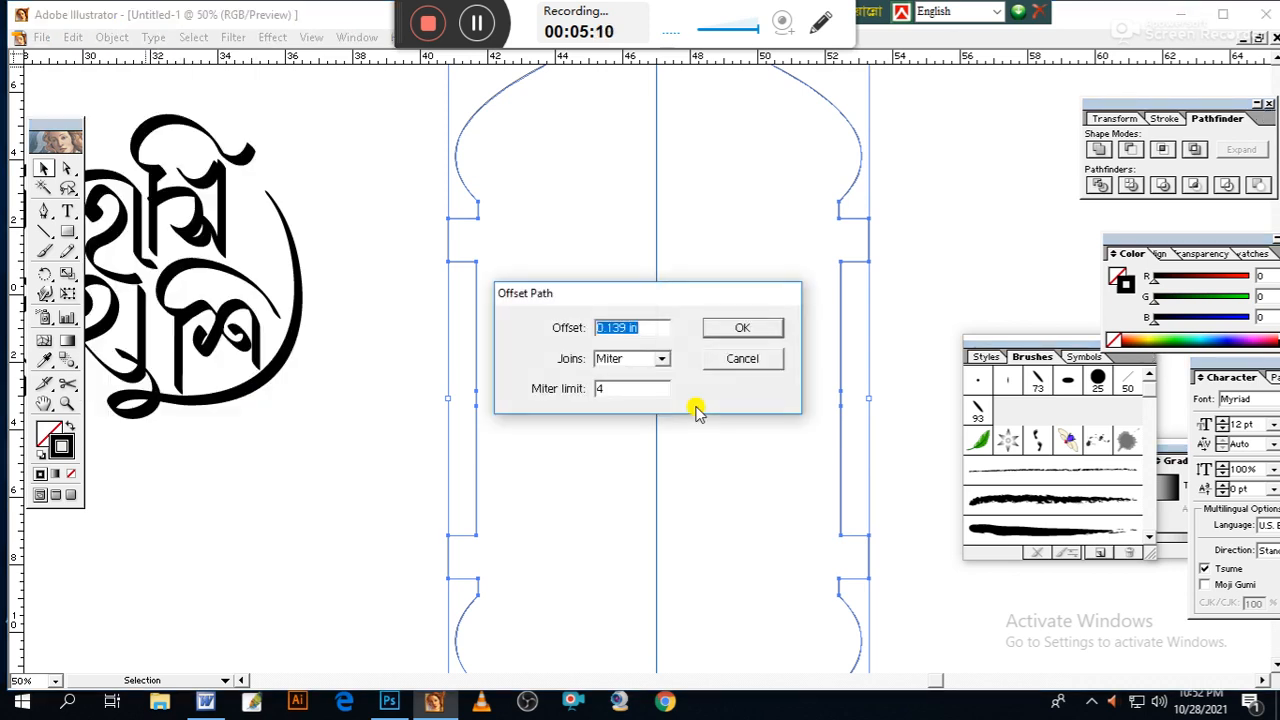
pyautogui.write('-3')
pyautogui.press('Return')
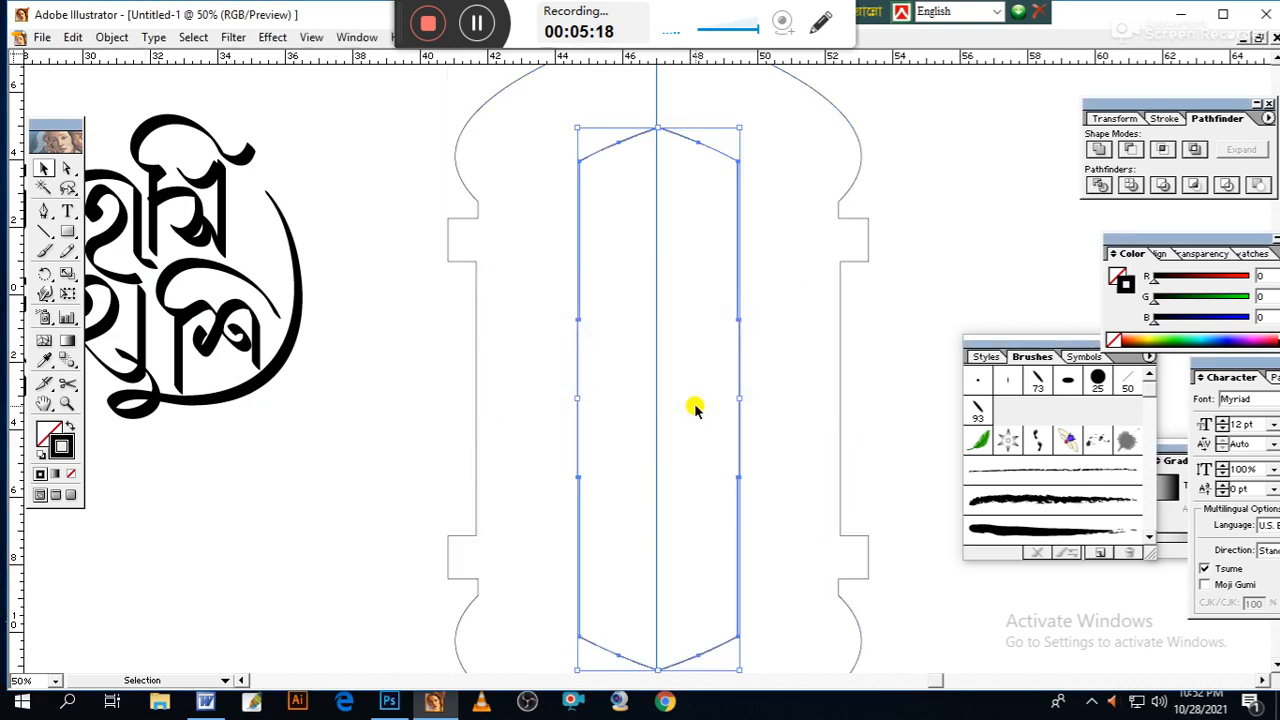
pyautogui.press('Delete')
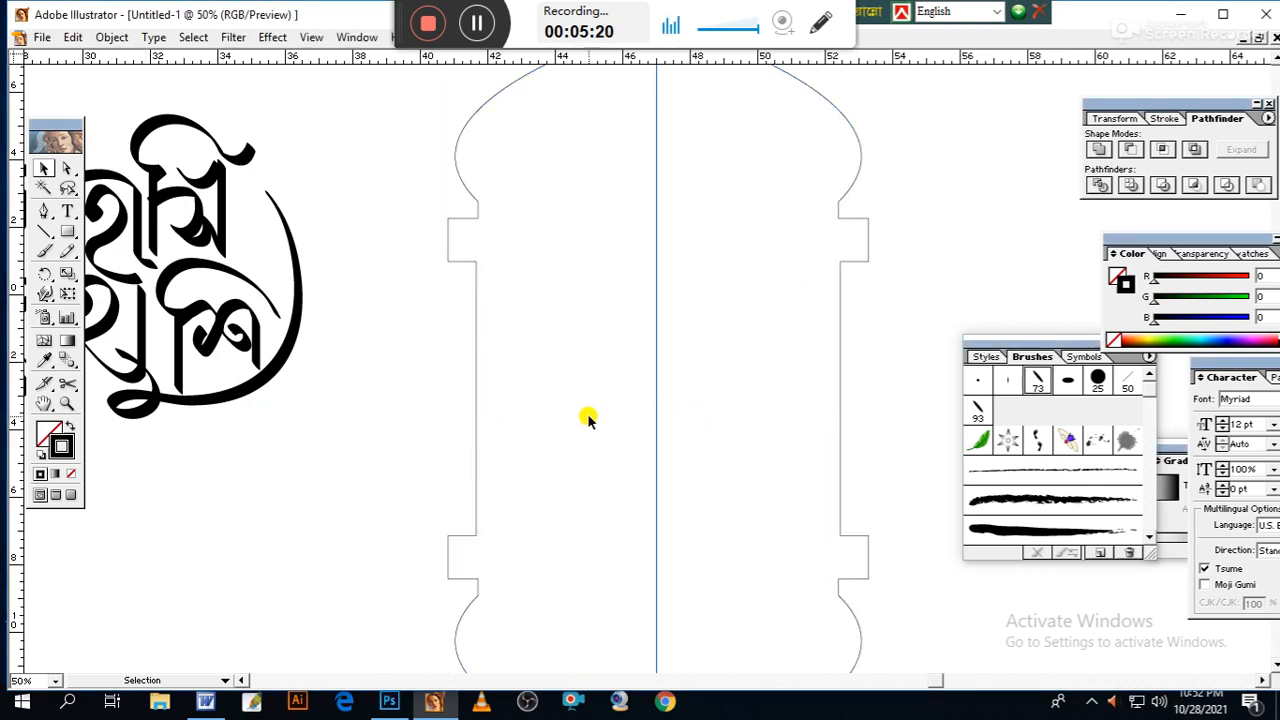
# Try an inner frame with a path offset of -1 in, and delete the offset path
pyautogui.moveTo(421, 339); pyautogui.dragTo(540, 410)
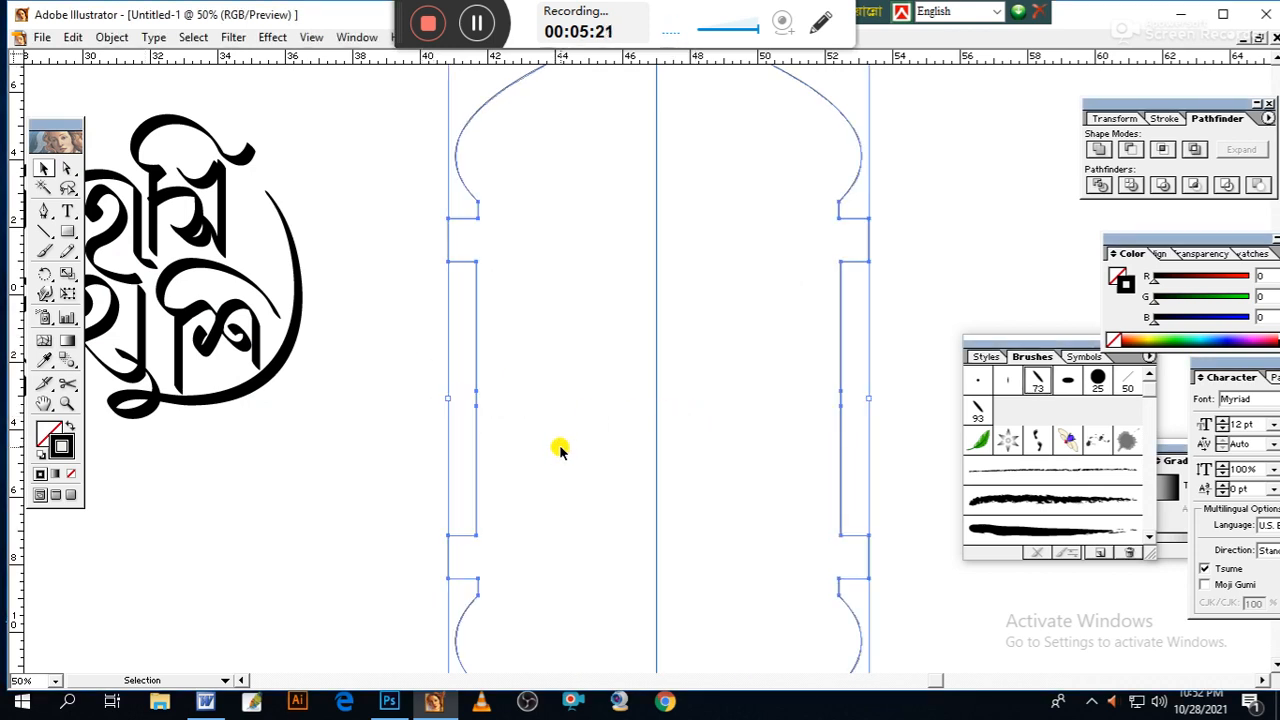
pyautogui.click(108, 38)
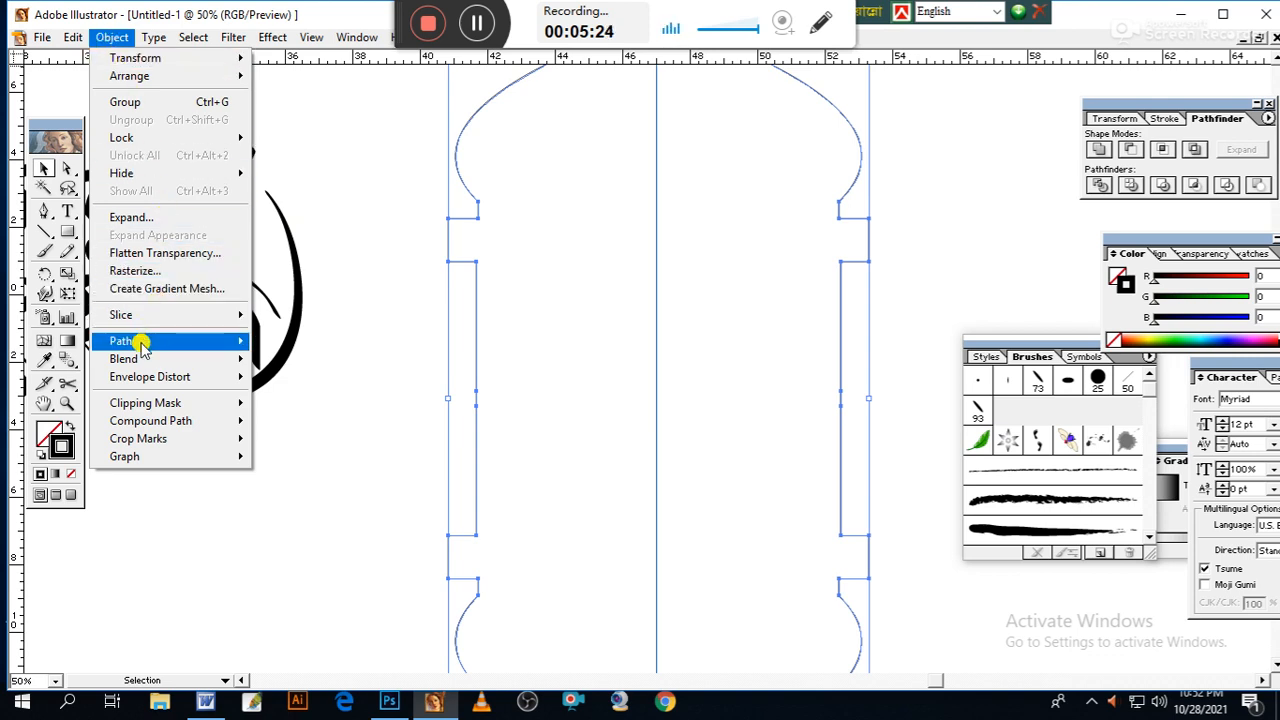
pyautogui.moveTo(143, 343)
pyautogui.click(306, 401)
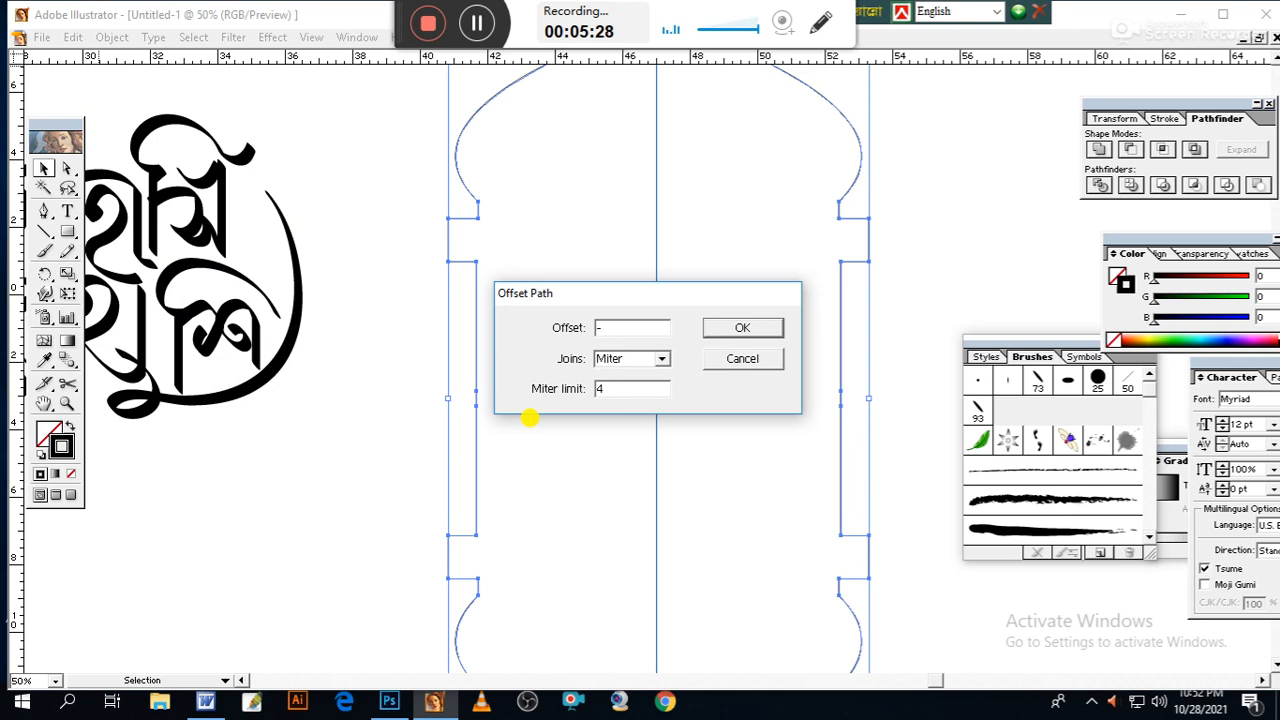
pyautogui.press('Return')
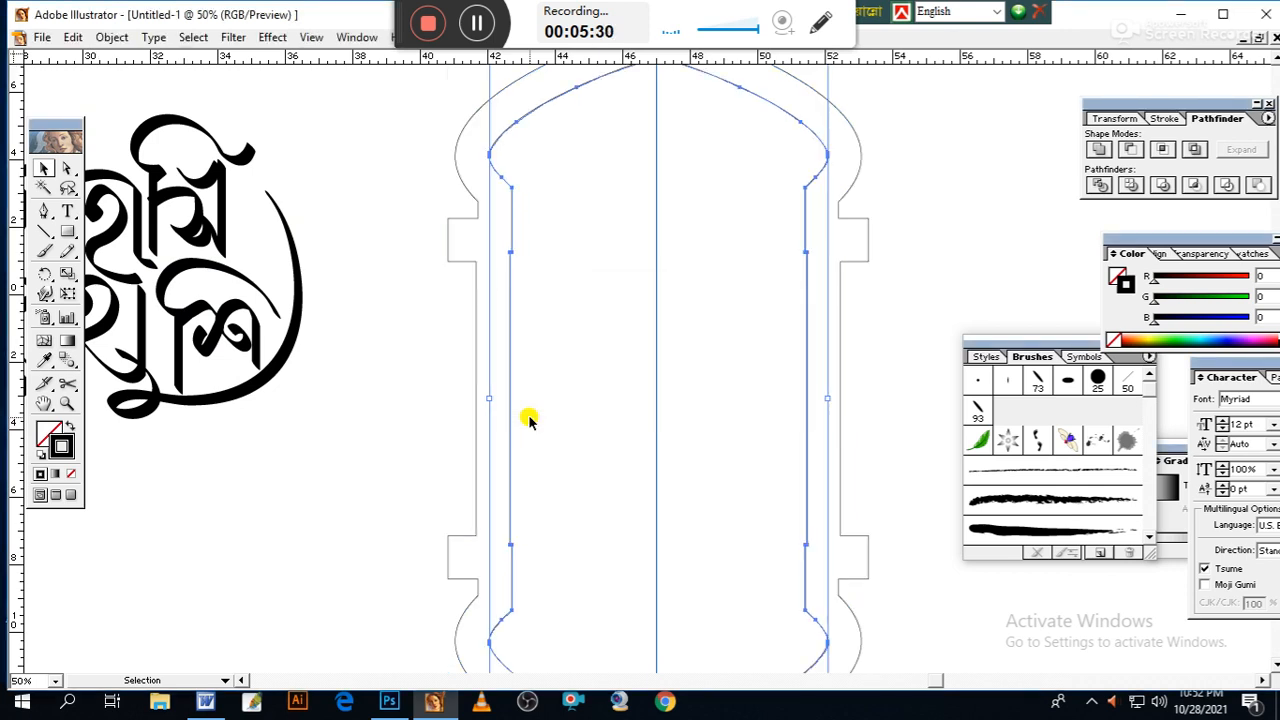
pyautogui.press('Delete')
# Try an inner frame with a path offset of -.6, inspect its upper part, and delete the offset path
pyautogui.moveTo(362, 304); pyautogui.dragTo(528, 428)
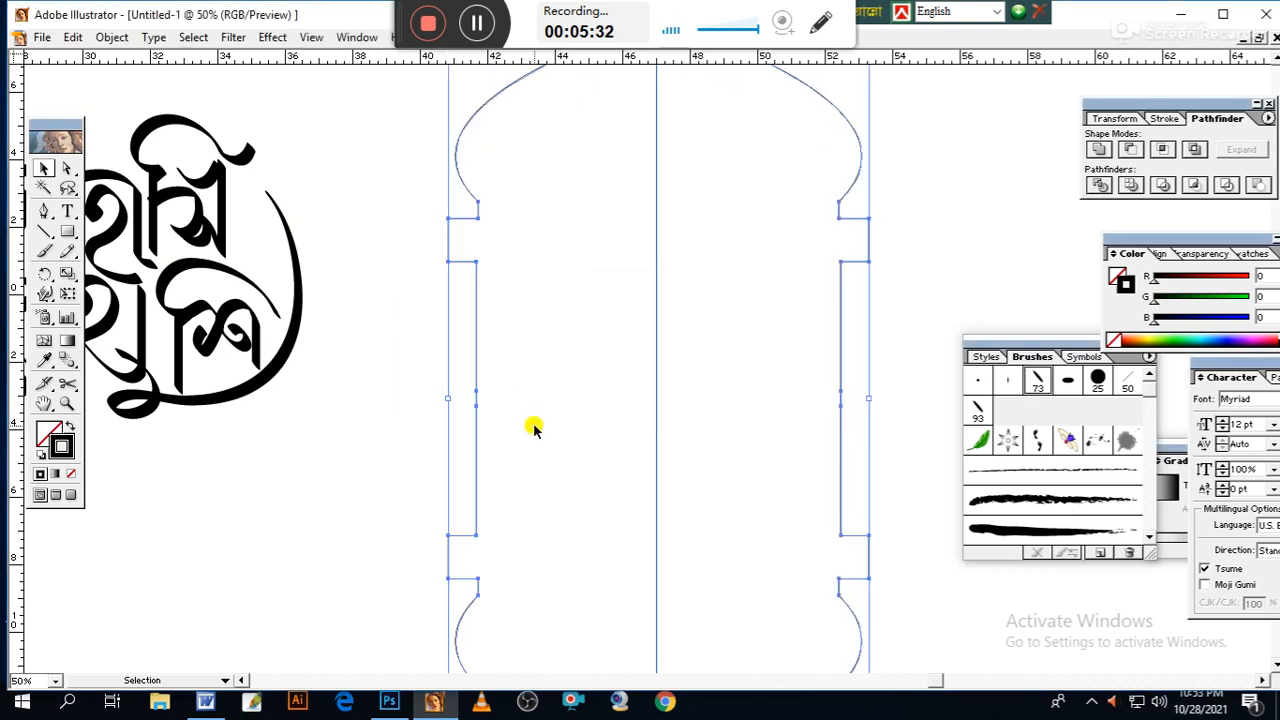
pyautogui.click(110, 38)
pyautogui.moveTo(160, 341)
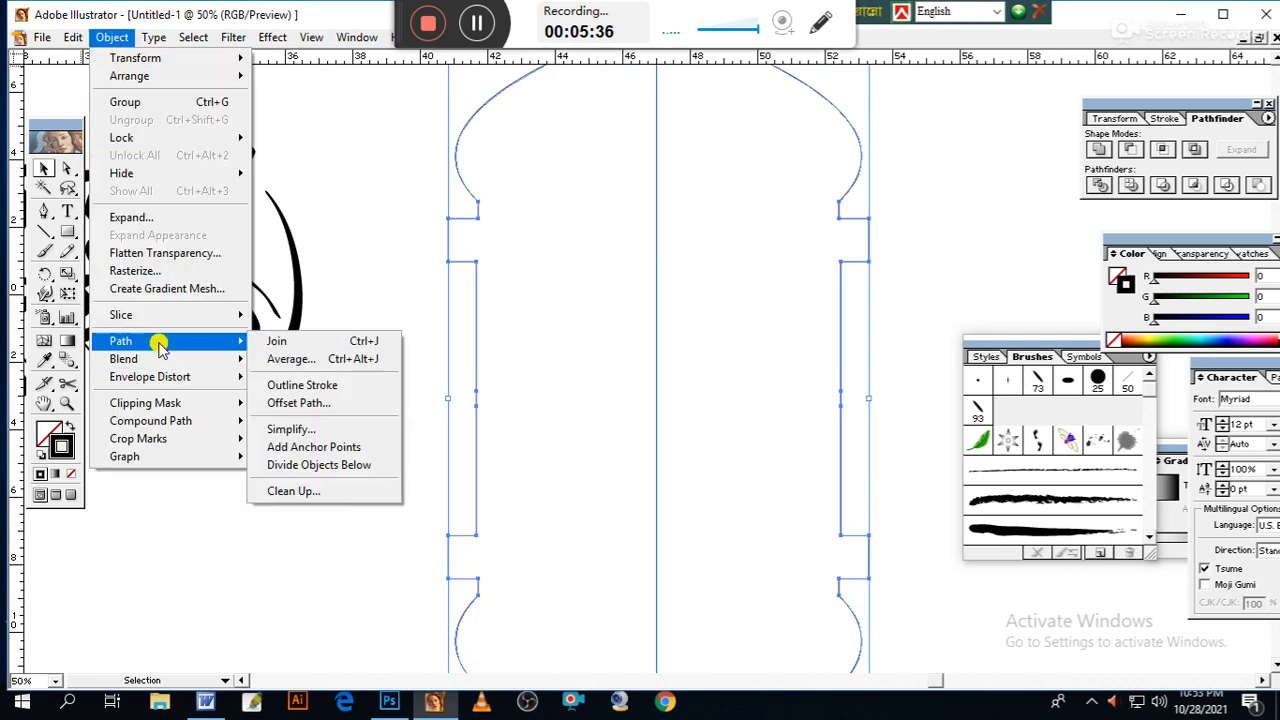
pyautogui.click(296, 403)
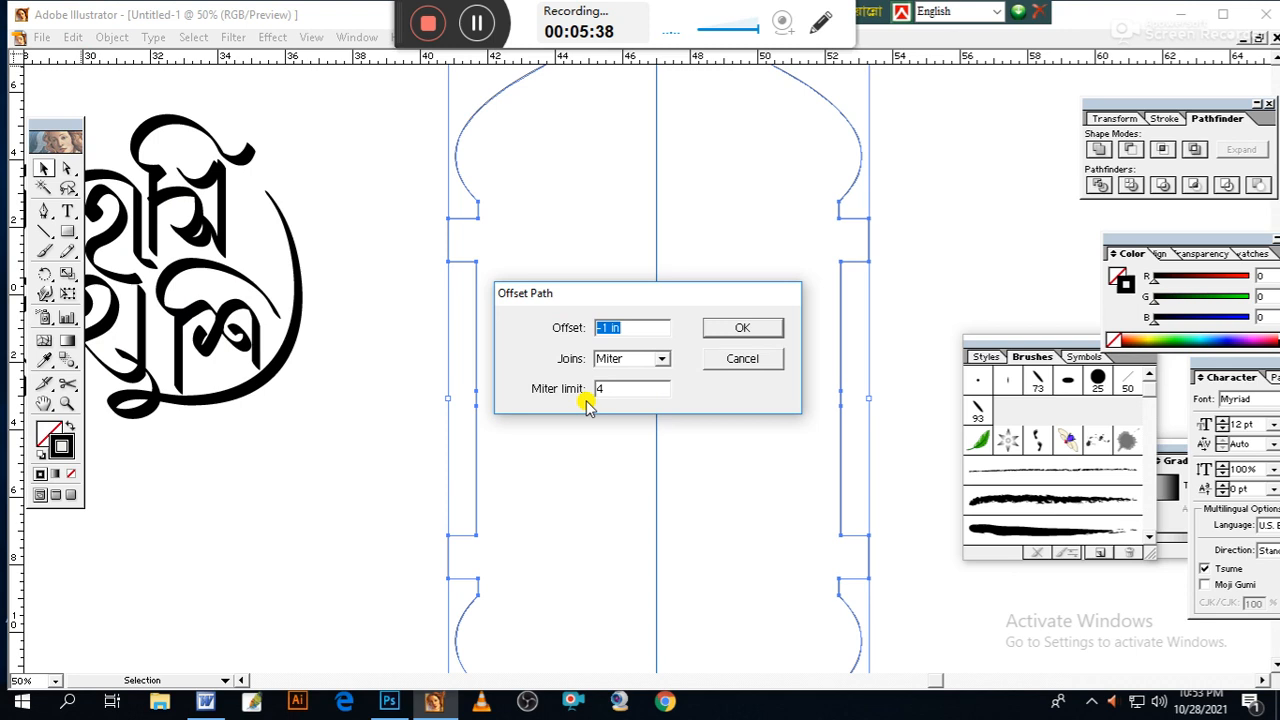
pyautogui.write('-5')
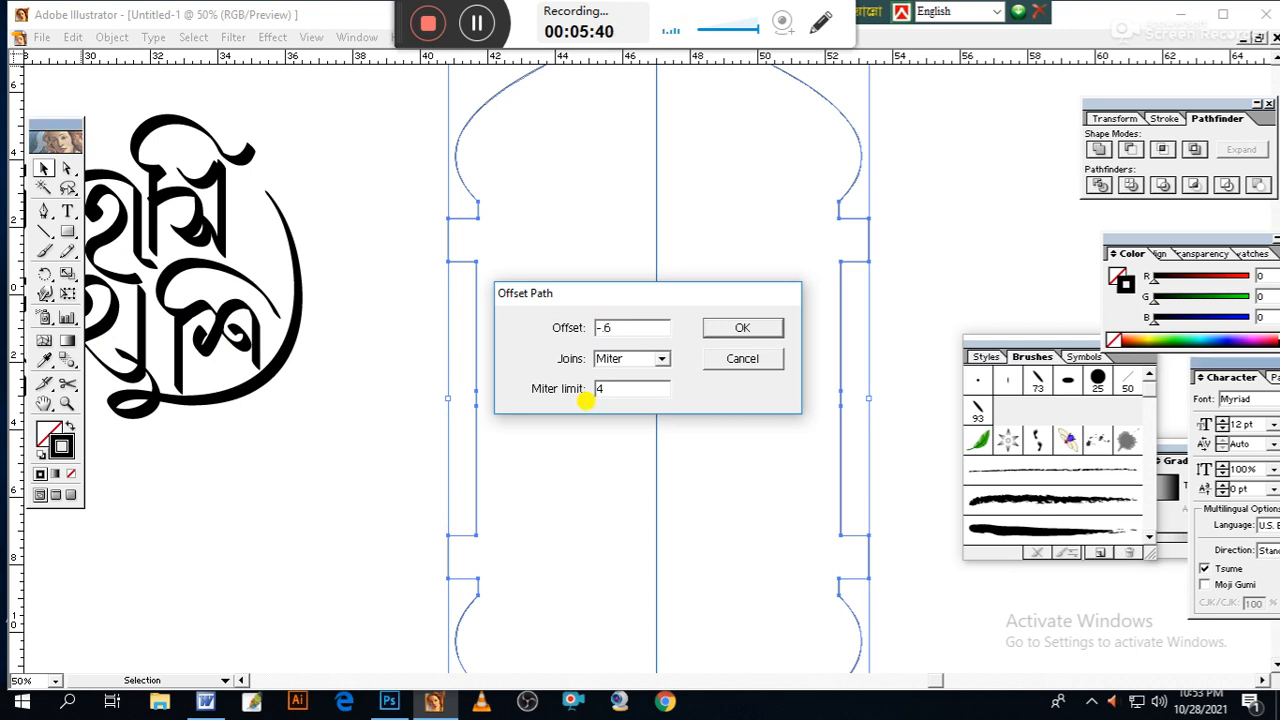
pyautogui.press('Return')
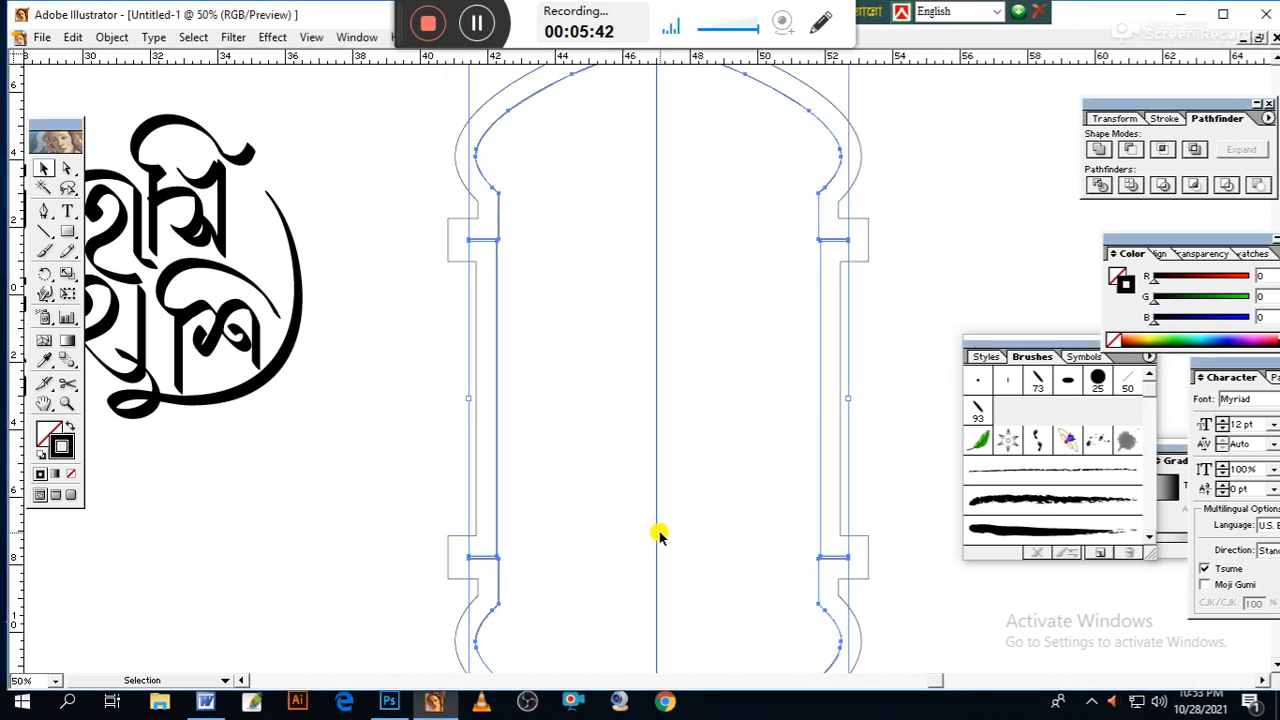
pyautogui.scroll(3, 710, 550)
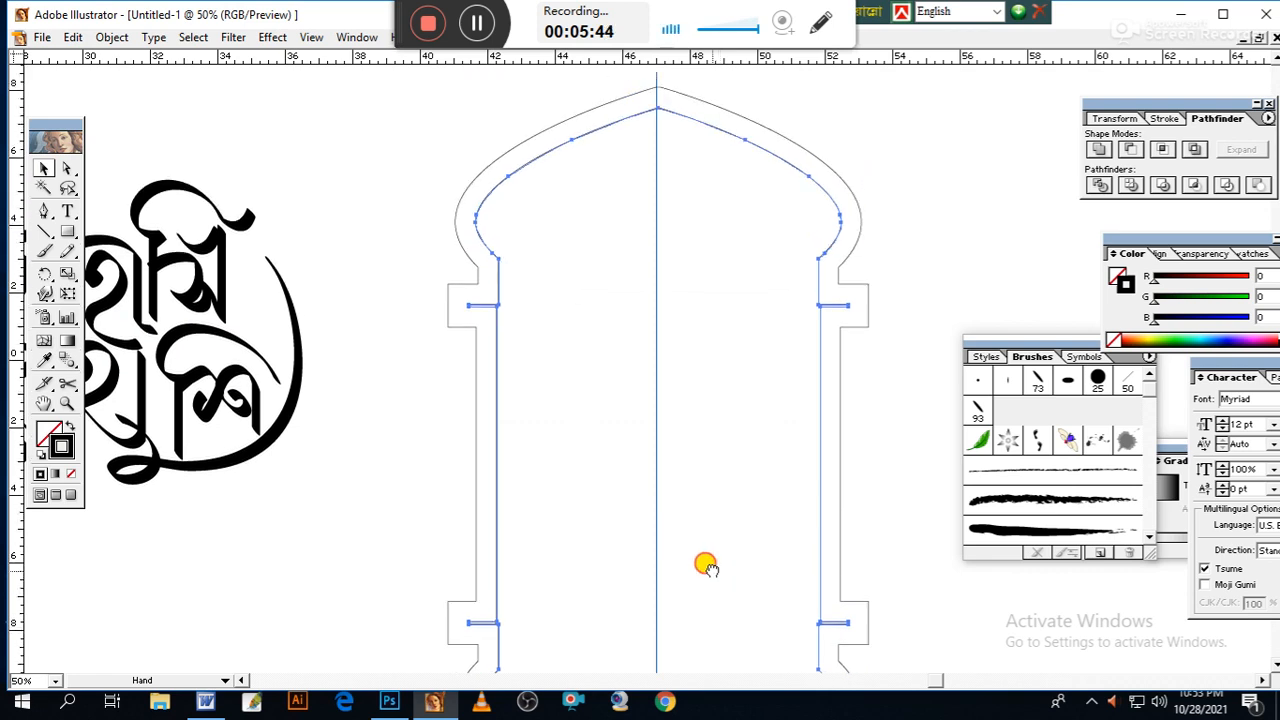
pyautogui.scroll(2, 718, 462)
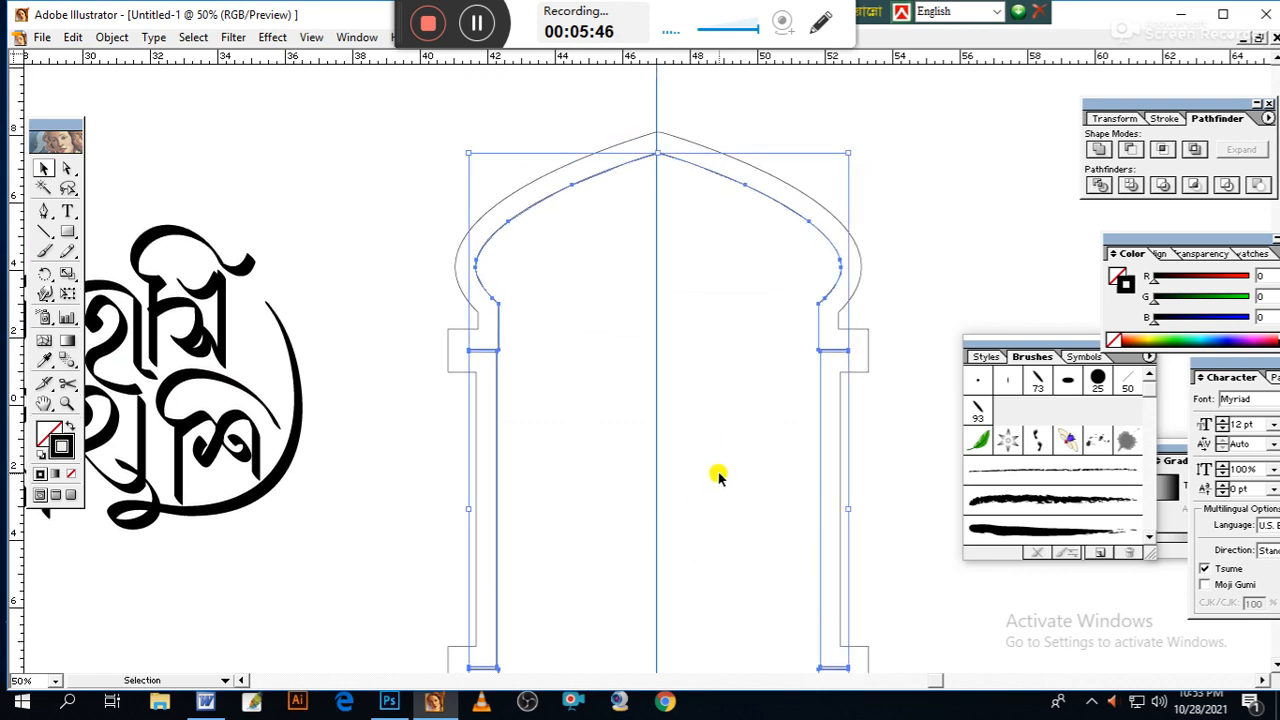
pyautogui.press('Delete')
# Create an inner frame by offsetting the outer frame outline with a path offset of -.4
pyautogui.moveTo(409, 166); pyautogui.dragTo(510, 358)
pyautogui.click(110, 37)
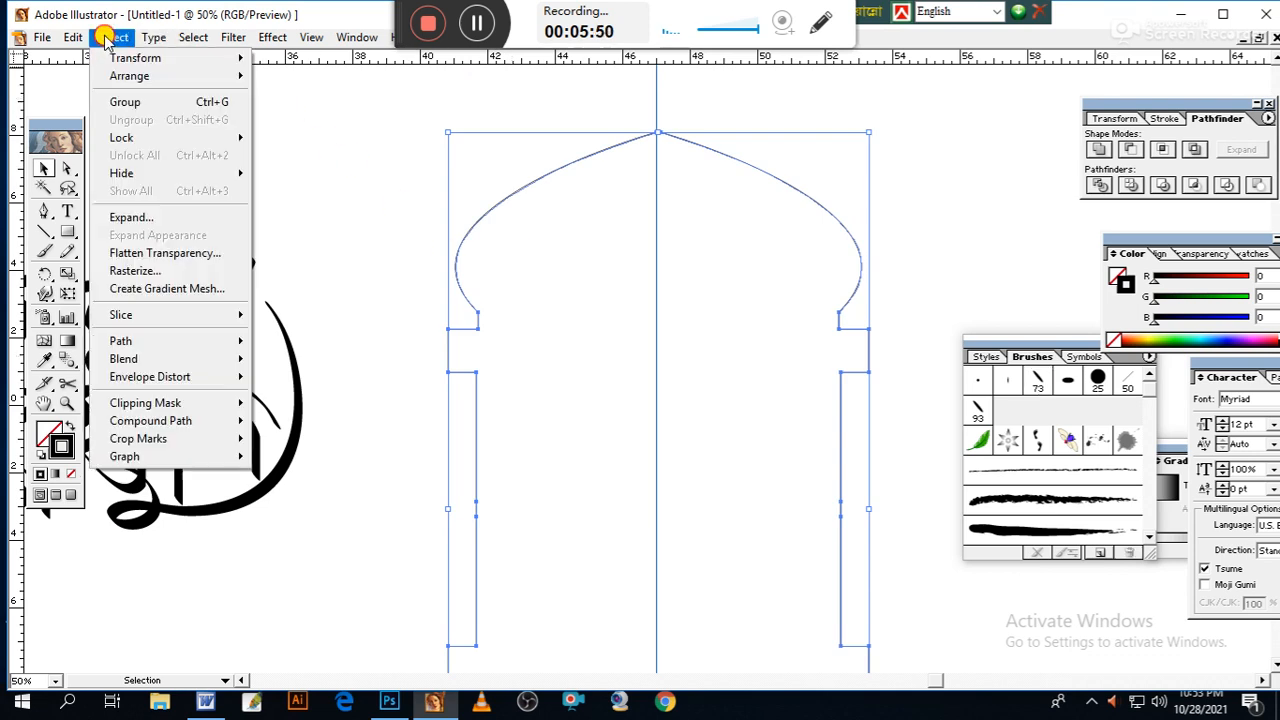
pyautogui.moveTo(143, 340)
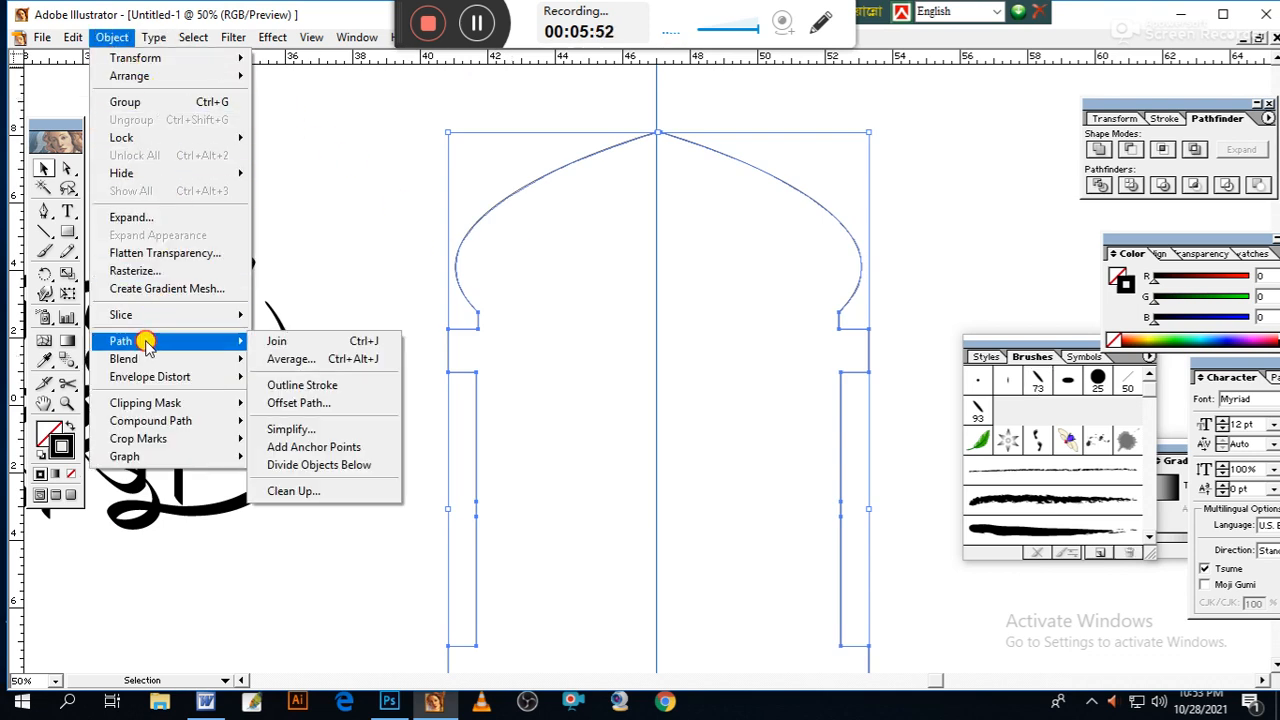
pyautogui.click(308, 402)
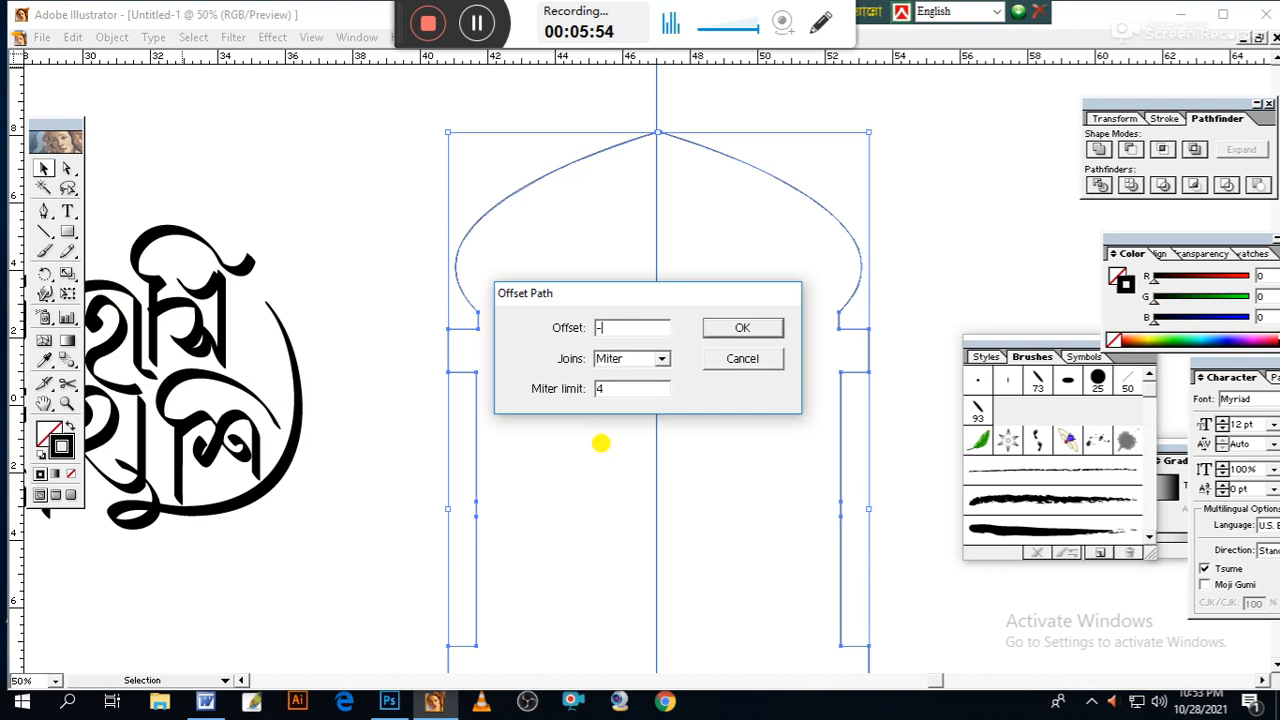
pyautogui.write('-4')
pyautogui.press('Return')
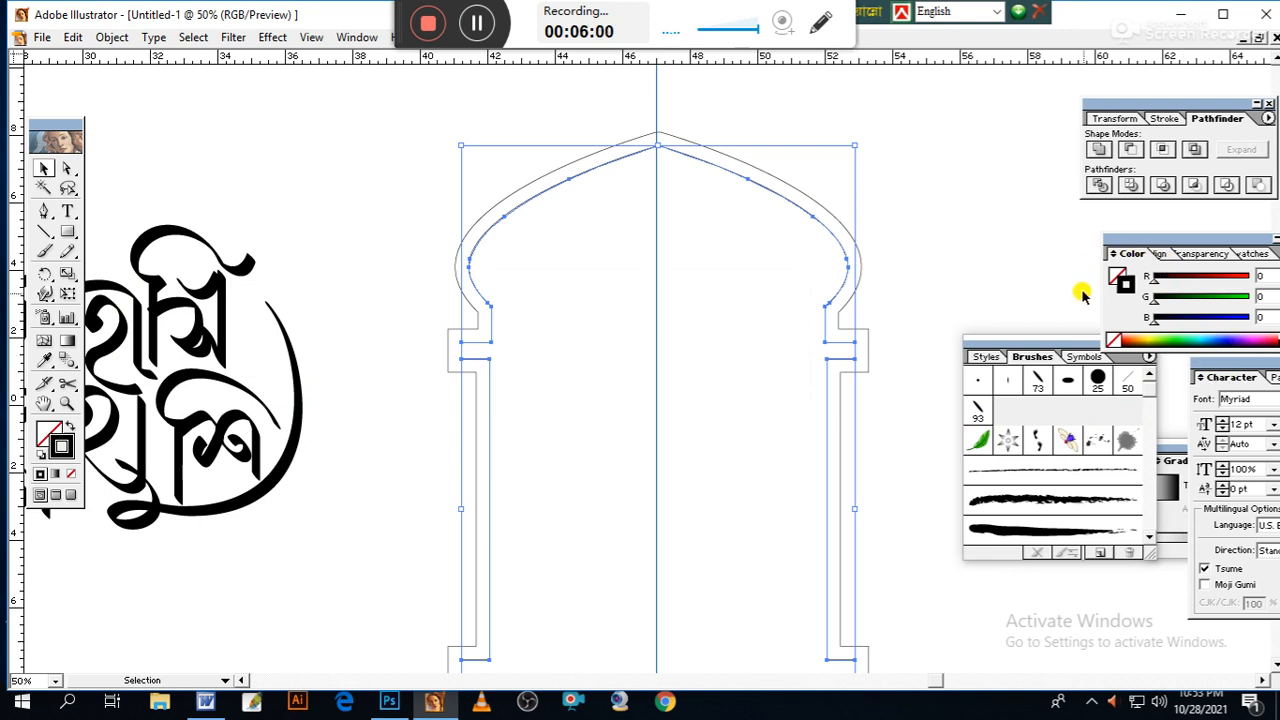
# Set the stroke weight of the inner frame to 10 pt
pyautogui.click(1165, 118)
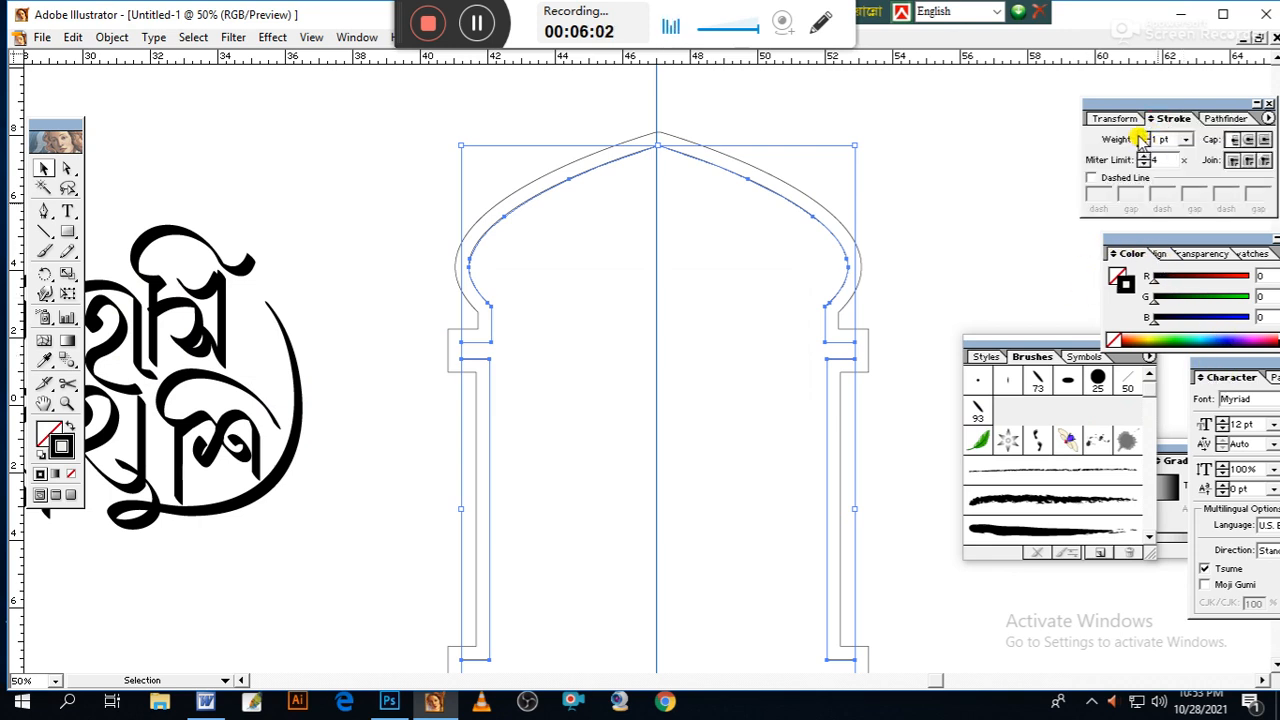
pyautogui.click(1142, 136)
pyautogui.click(1142, 136)
pyautogui.click(1142, 136)
pyautogui.click(1142, 136)
pyautogui.click(1142, 136)
pyautogui.click(1142, 136)
pyautogui.click(1142, 136)
pyautogui.click(1142, 136)
# Give the outer frame an 11 pt stroke and colour it blue, RGB 6, 0, 255
pyautogui.click(995, 222)
pyautogui.click(858, 264)
pyautogui.click(1142, 136)
pyautogui.click(1142, 136)
pyautogui.click(1142, 136)
pyautogui.click(1142, 136)
pyautogui.click(1142, 136)
pyautogui.click(1142, 136)
pyautogui.click(1142, 136)
pyautogui.click(1142, 136)
pyautogui.click(1142, 136)
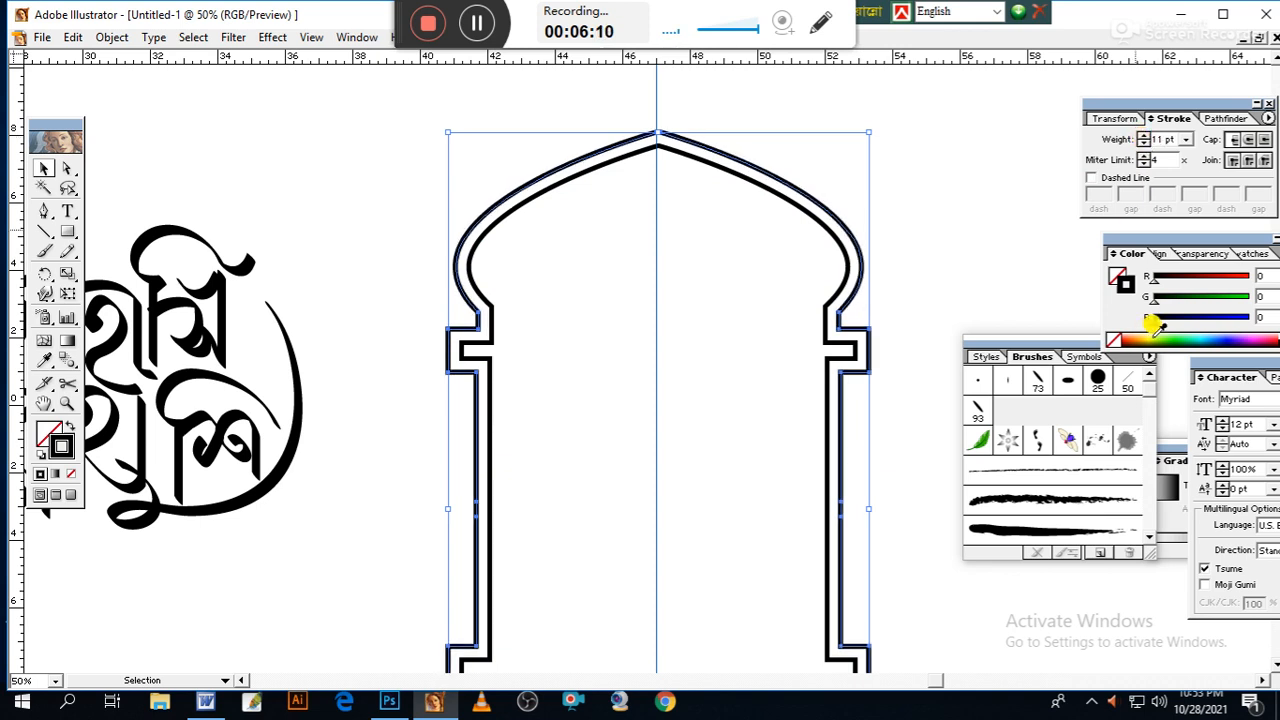
pyautogui.click(1238, 327)
# Colour the inner frame's stroke dark green, RGB 0, 129, 47
pyautogui.click(1027, 250)
pyautogui.click(831, 300)
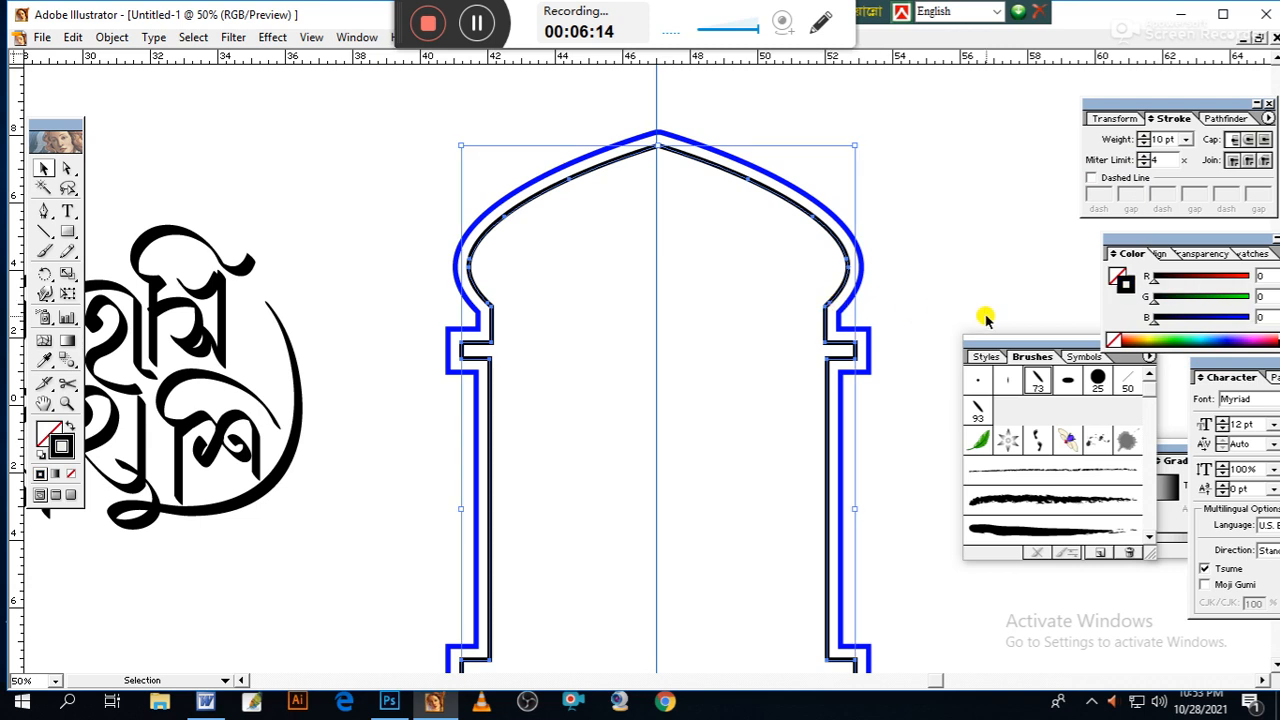
pyautogui.click(1188, 334)
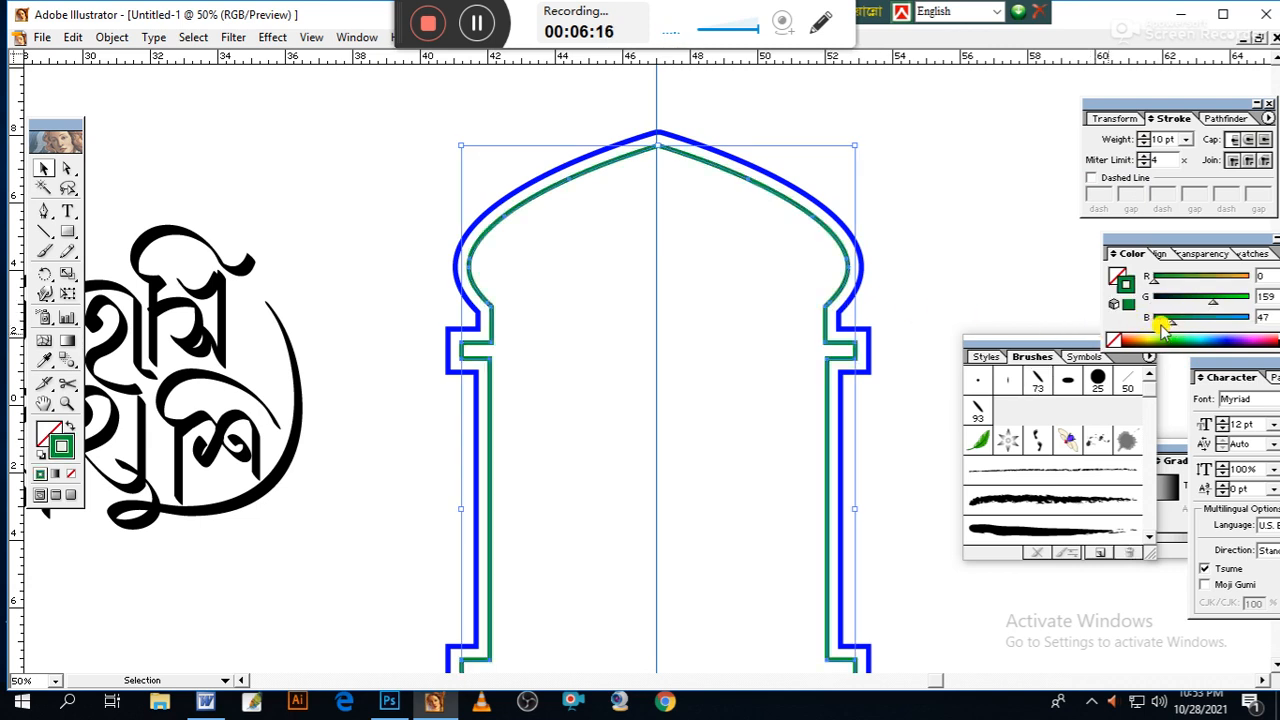
pyautogui.moveTo(1188, 300); pyautogui.dragTo(1202, 298)
pyautogui.click(978, 236)
# Rotate the outer and inner frames together by 90 degrees so the domed ends point sideways
pyautogui.hotkey('ctrl', '-')
pyautogui.hotkey('ctrl', '-')
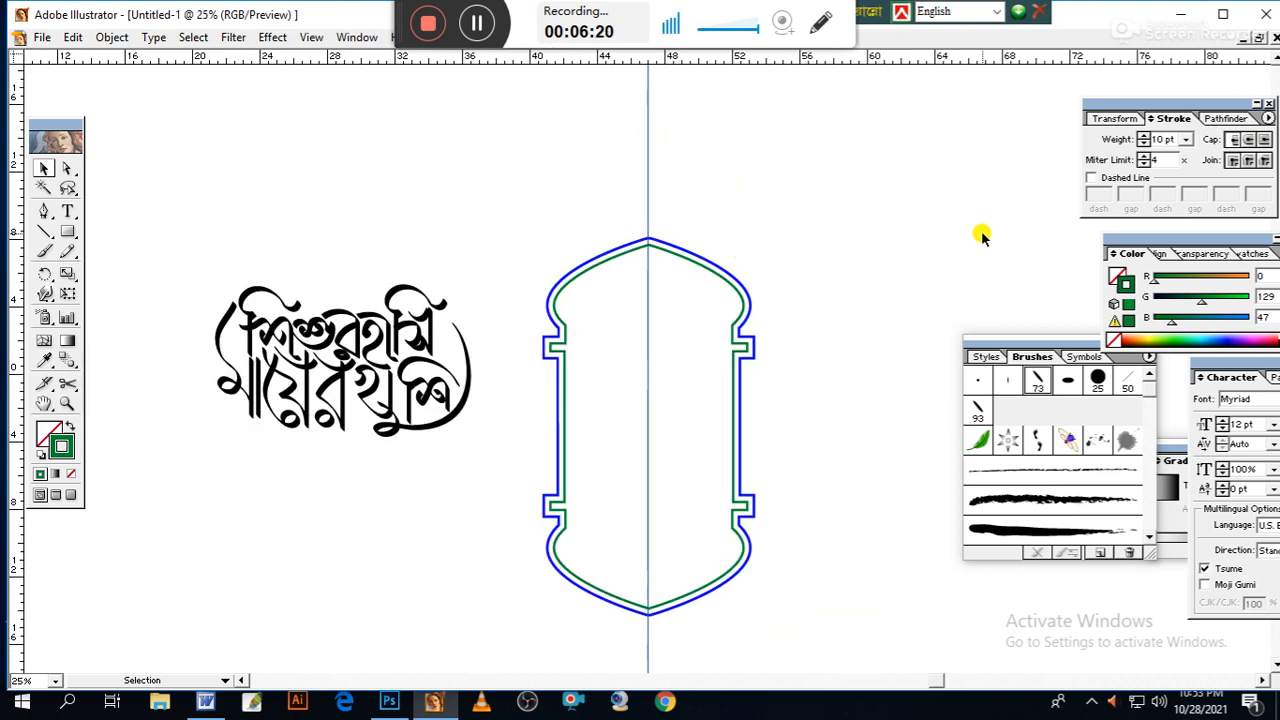
pyautogui.moveTo(580, 202); pyautogui.dragTo(660, 252)
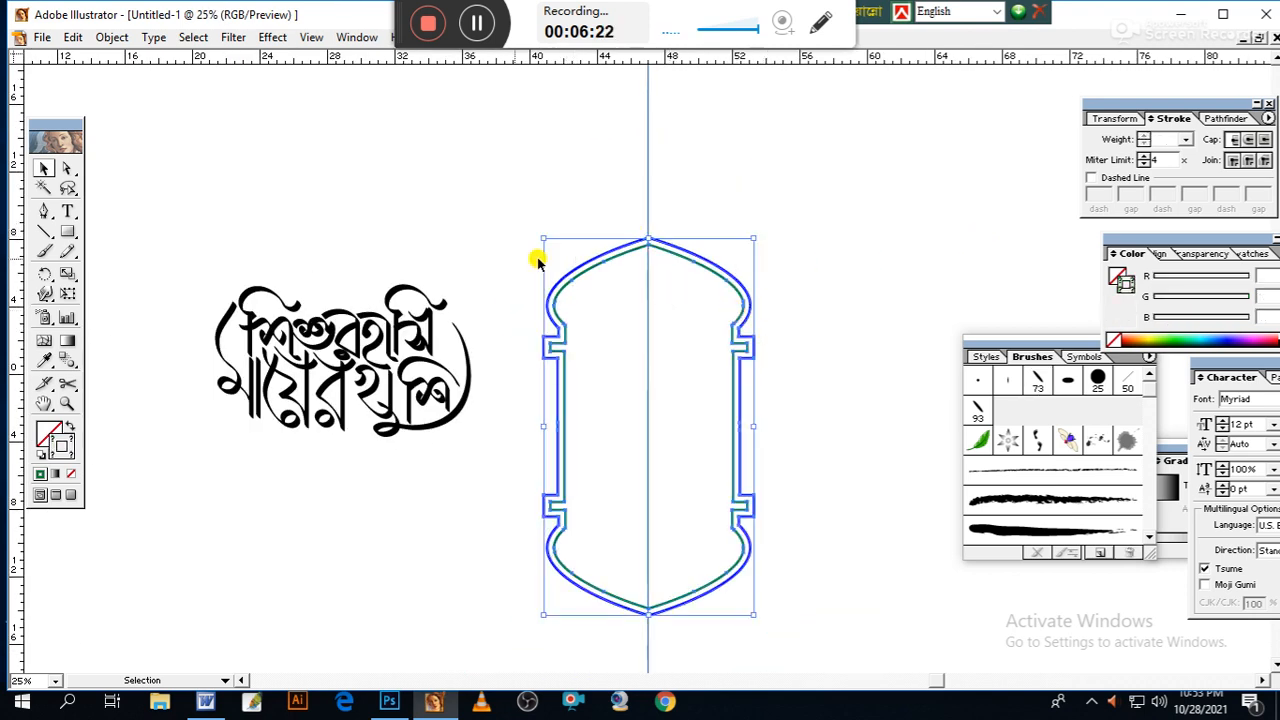
pyautogui.click(48, 270)
pyautogui.moveTo(597, 214); pyautogui.dragTo(877, 389)
pyautogui.click(43, 168)
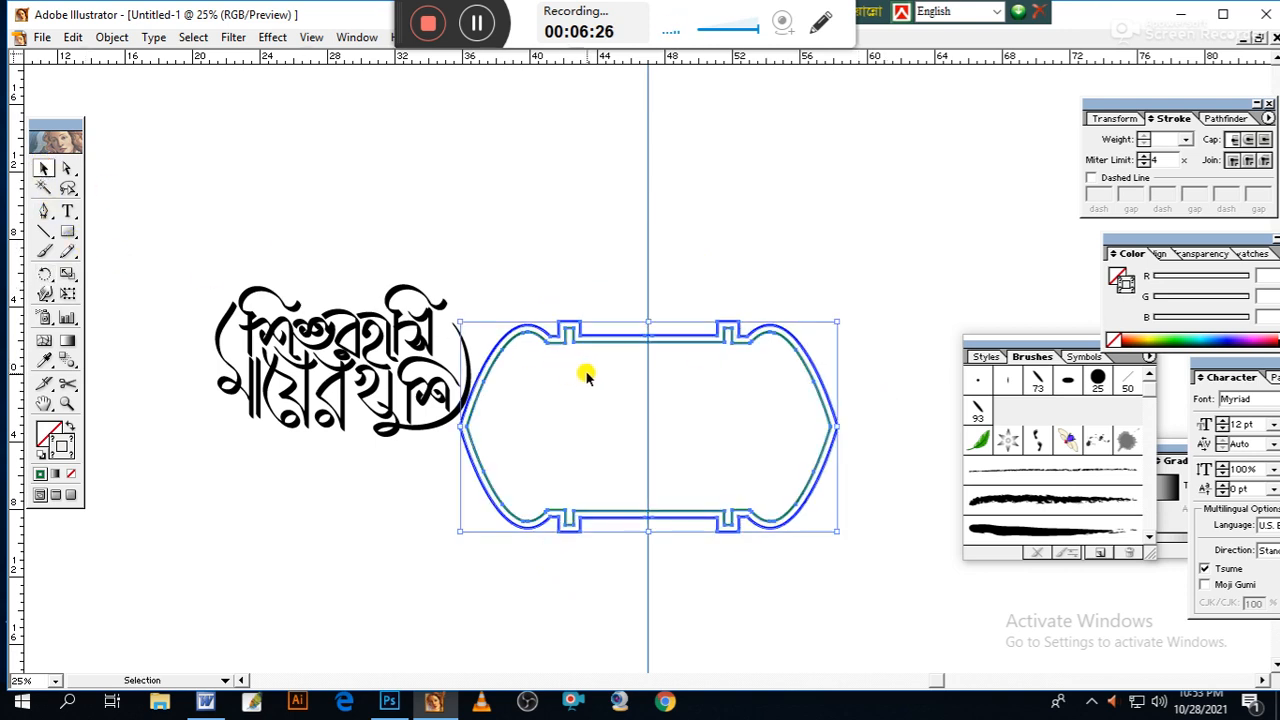
pyautogui.moveTo(586, 337)
pyautogui.mouseDown()
pyautogui.moveTo(372, 318)
pyautogui.moveTo(437, 294)
pyautogui.moveTo(588, 312)
pyautogui.mouseUp()
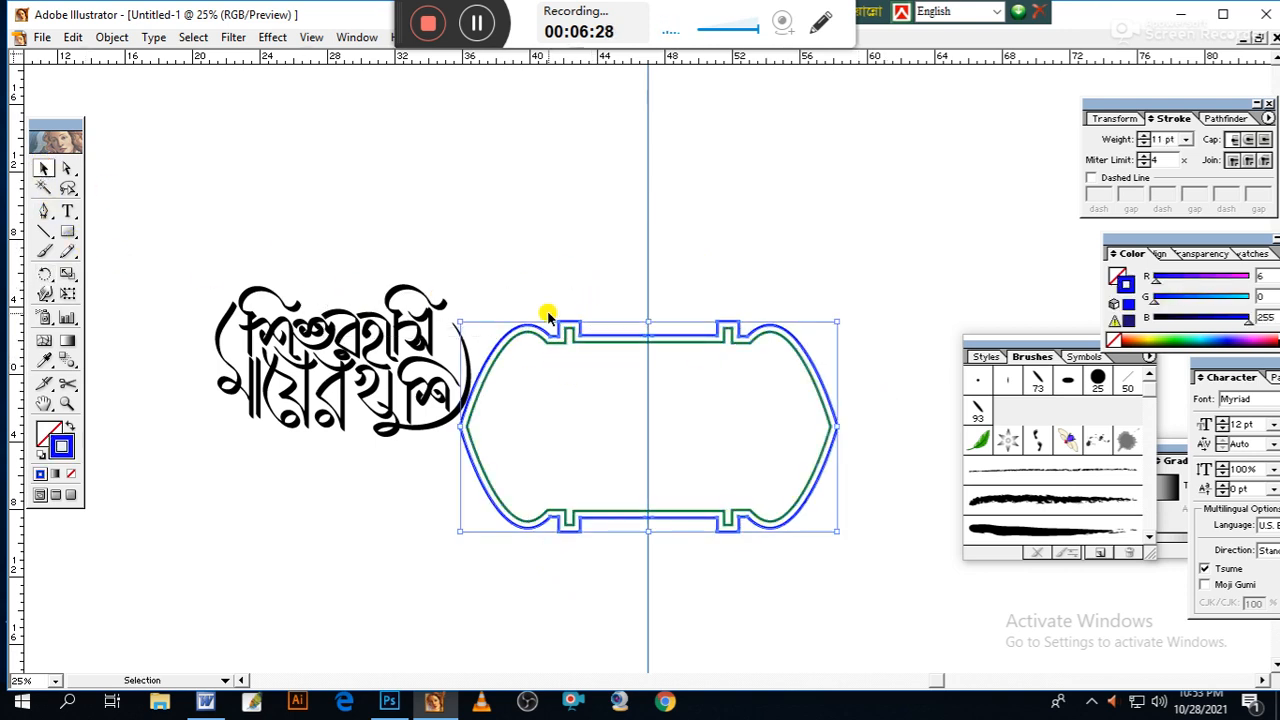
# Move the Bengali lettering into the middle of the rotated frame
pyautogui.moveTo(246, 289); pyautogui.dragTo(578, 386)
pyautogui.click(872, 334)
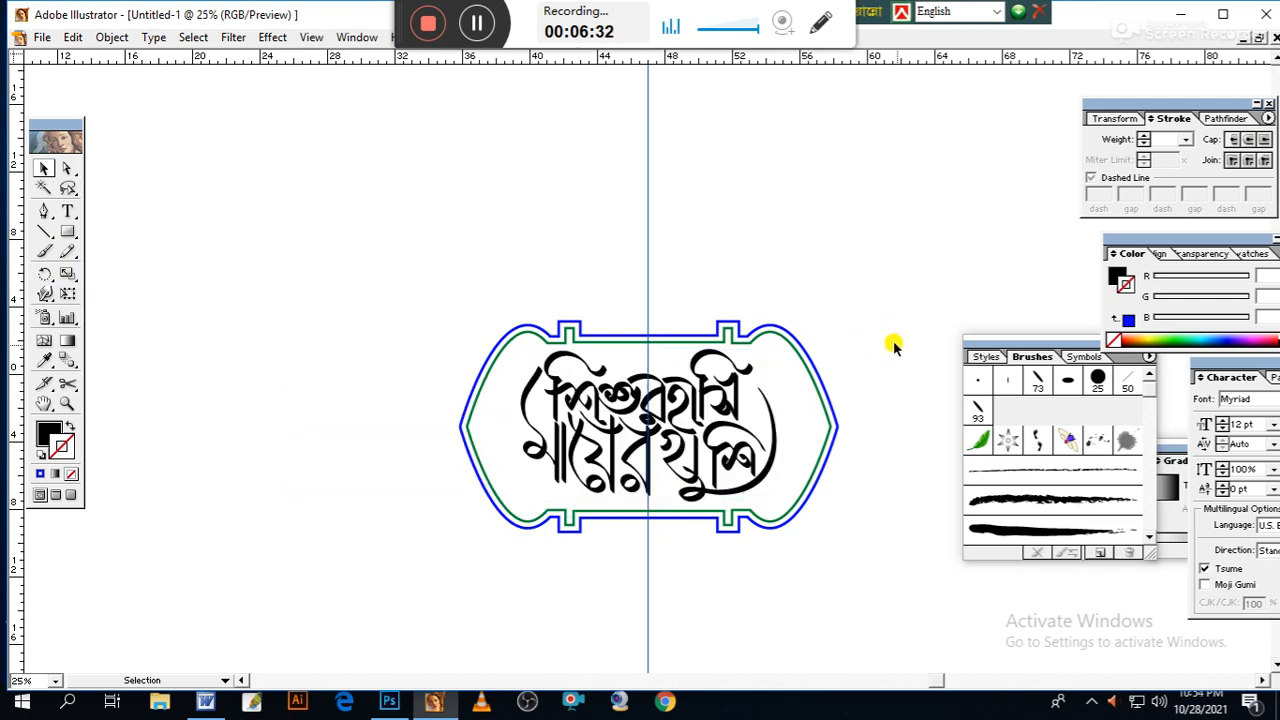
pyautogui.moveTo(892, 336); pyautogui.dragTo(757, 268)
pyautogui.hotkey('ctrl', '+')
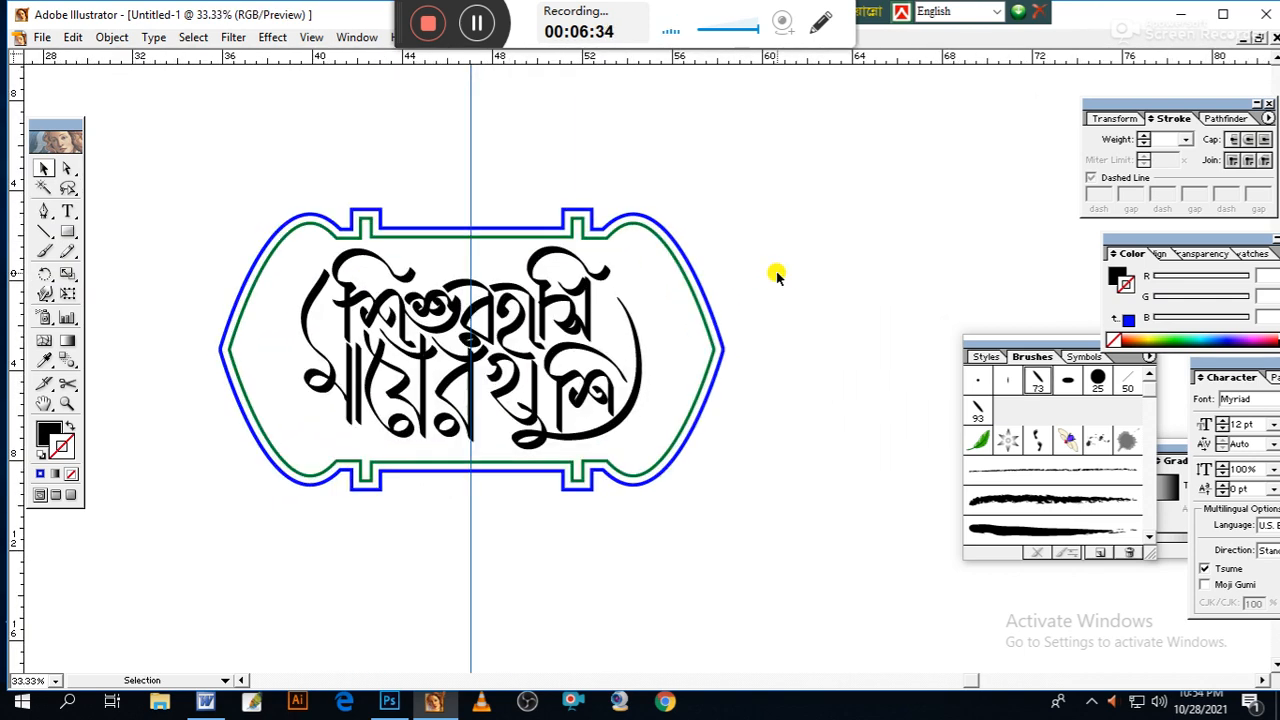
pyautogui.moveTo(795, 366); pyautogui.dragTo(858, 366)
pyautogui.moveTo(853, 272); pyautogui.dragTo(772, 382)
pyautogui.click(858, 390)
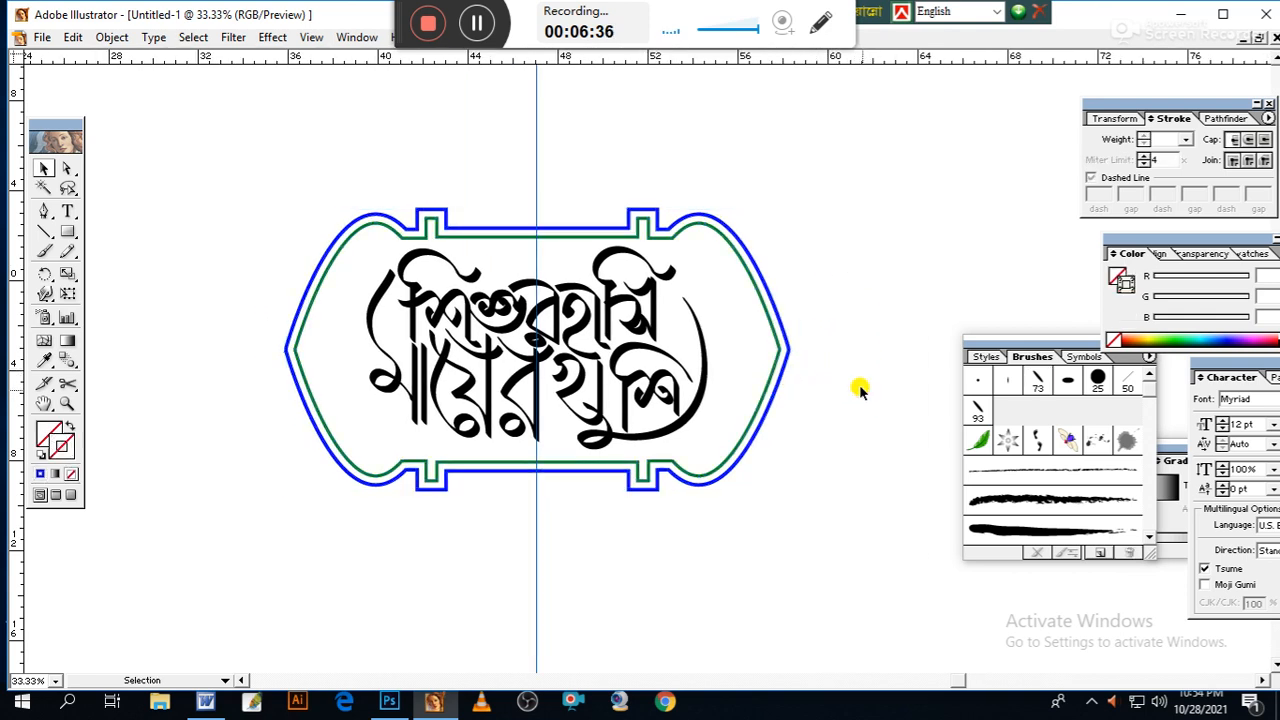
# Stretch the lettering slightly wider on both sides to fill more of the frame's interior
pyautogui.click(548, 310)
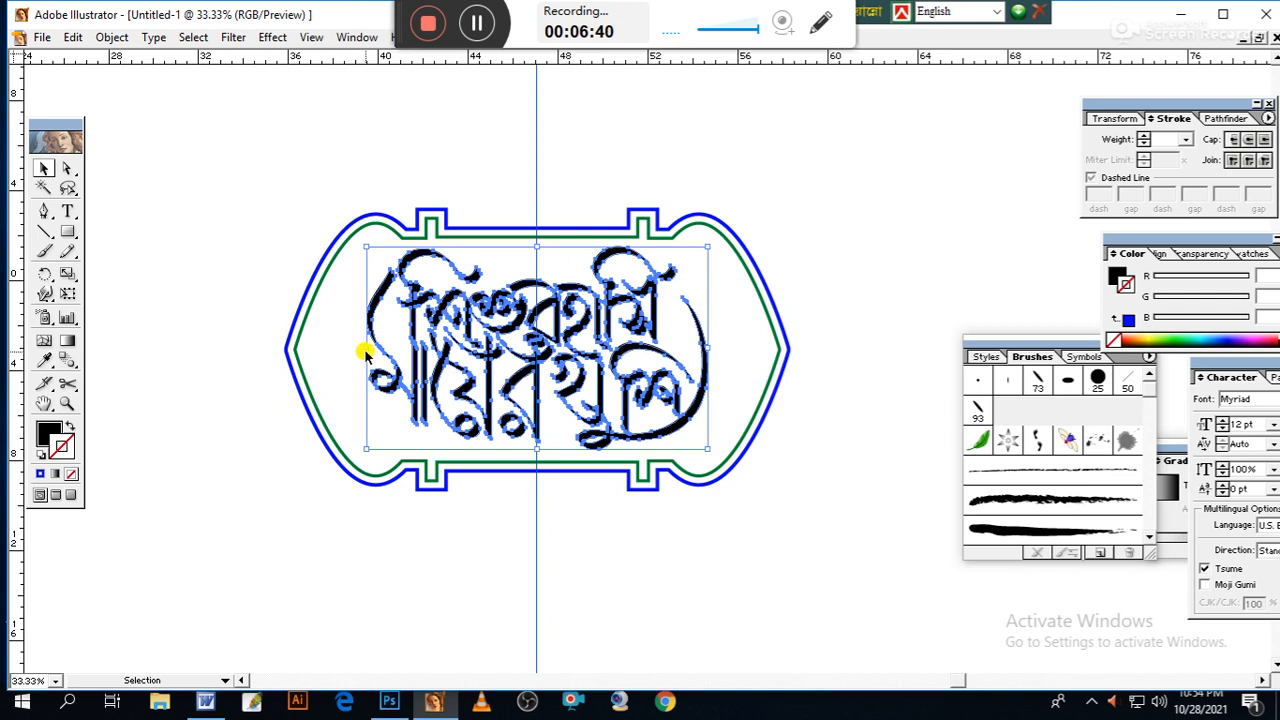
pyautogui.moveTo(365, 348); pyautogui.dragTo(336, 348)
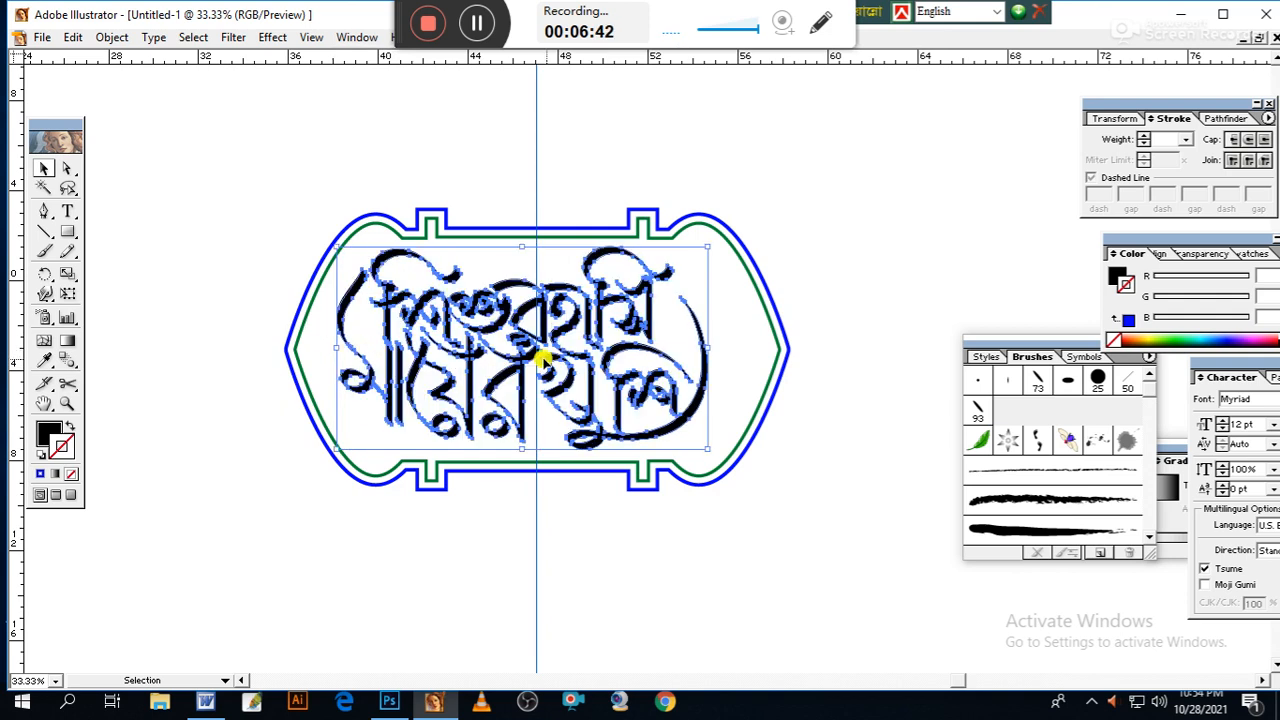
pyautogui.moveTo(707, 346); pyautogui.dragTo(738, 344)
pyautogui.click(868, 342)
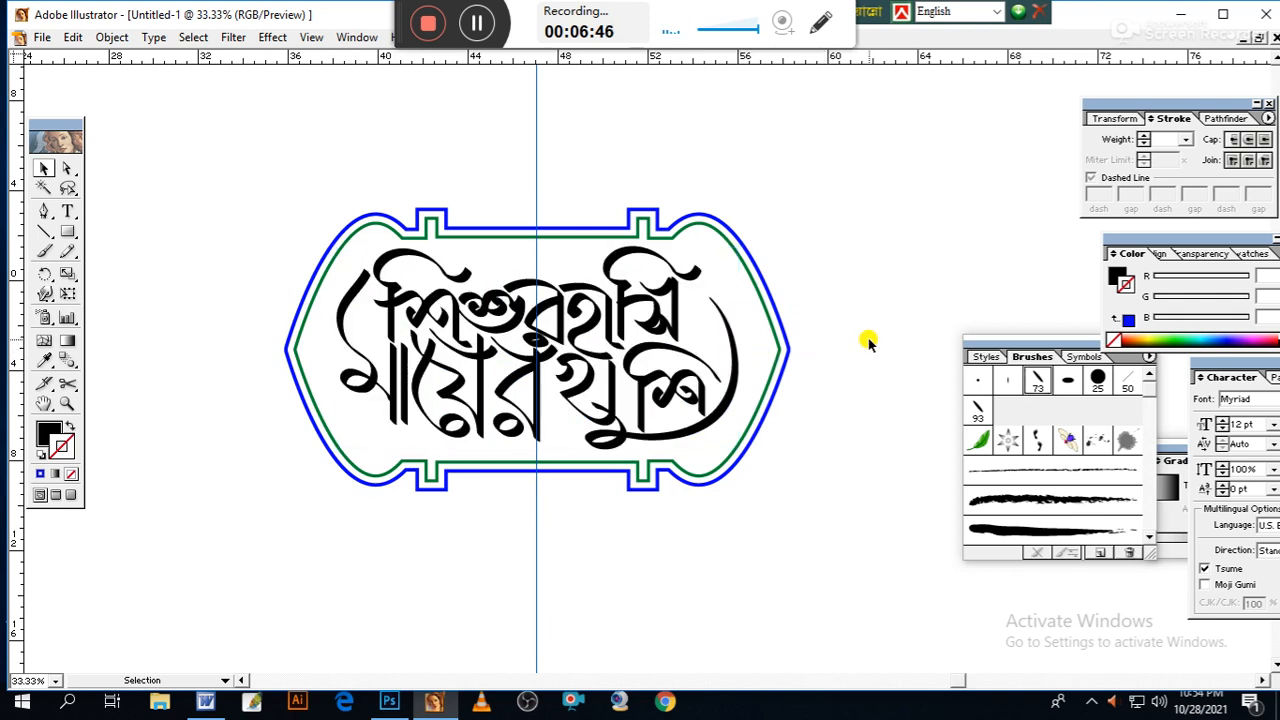
# Fill the outer frame with pale cream, RGB 255, 241, 191, and send it behind the lettering and inner frame
pyautogui.hotkey('ctrl', '=')
pyautogui.moveTo(796, 228); pyautogui.dragTo(820, 325)
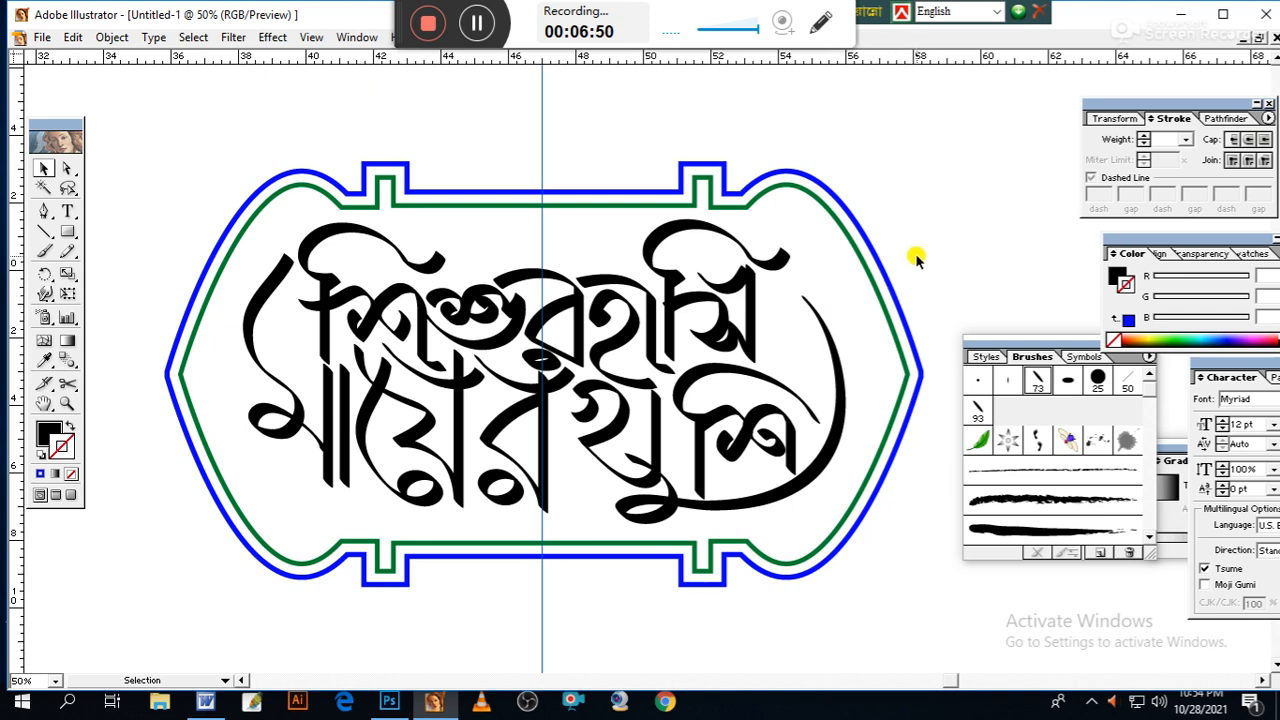
pyautogui.click(860, 257)
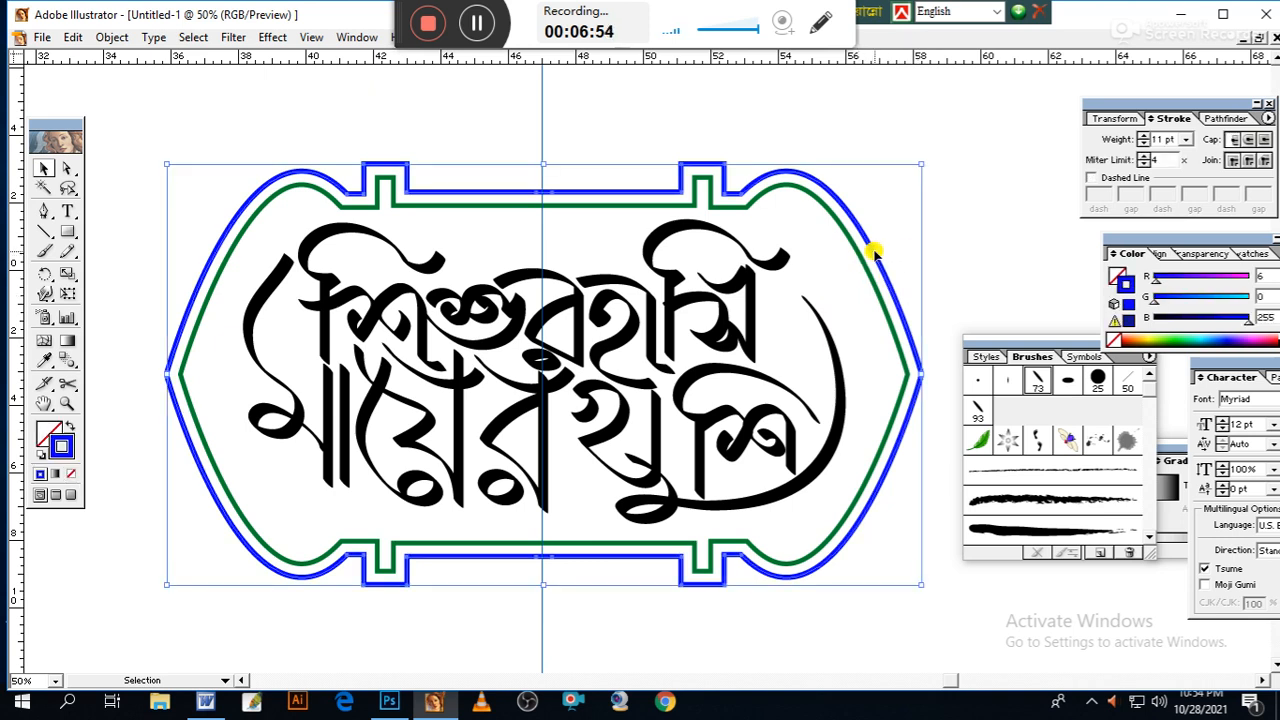
pyautogui.click(47, 431)
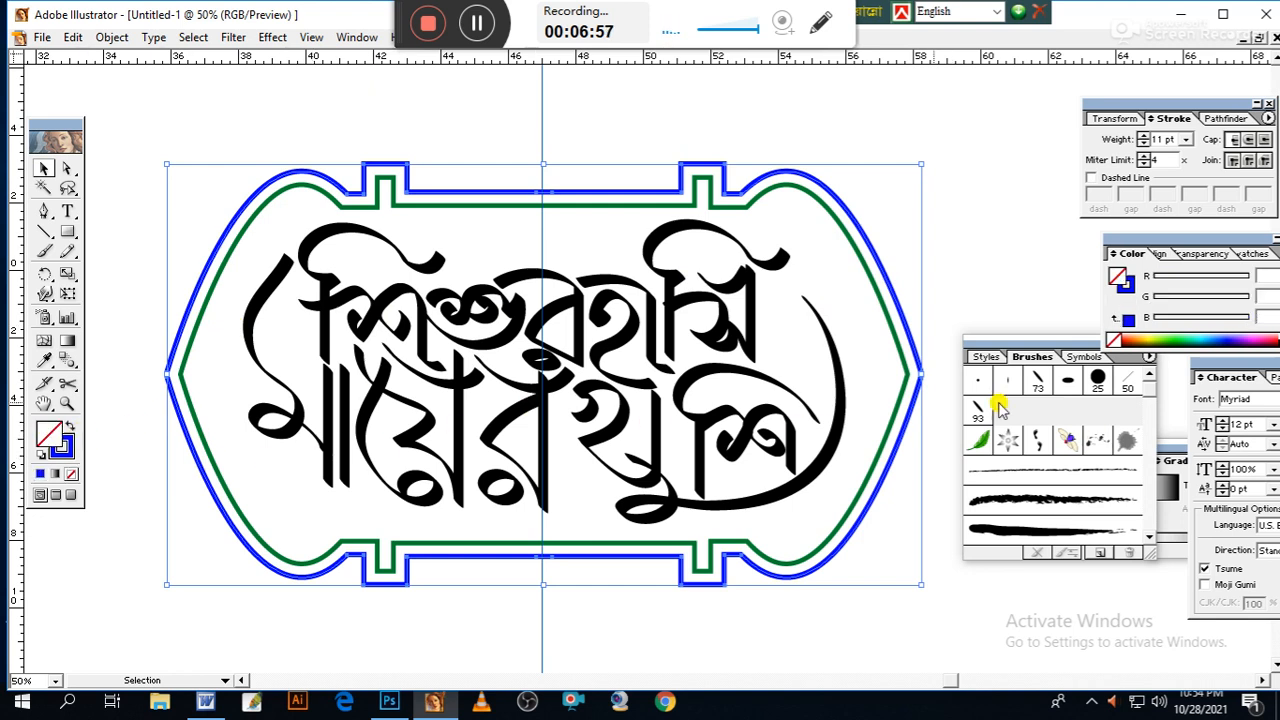
pyautogui.click(1126, 338)
pyautogui.hotkey('ctrl', 'shift', '[')
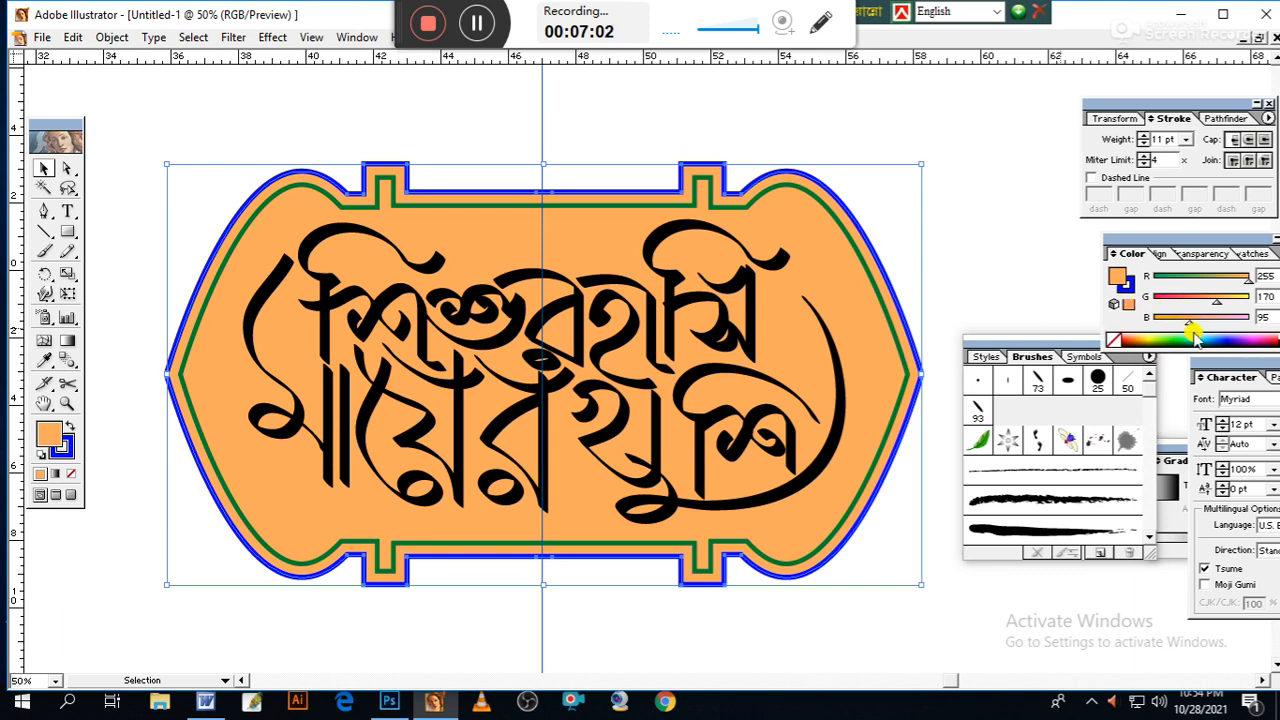
pyautogui.moveTo(1190, 322); pyautogui.dragTo(1251, 283)
pyautogui.click(1146, 338)
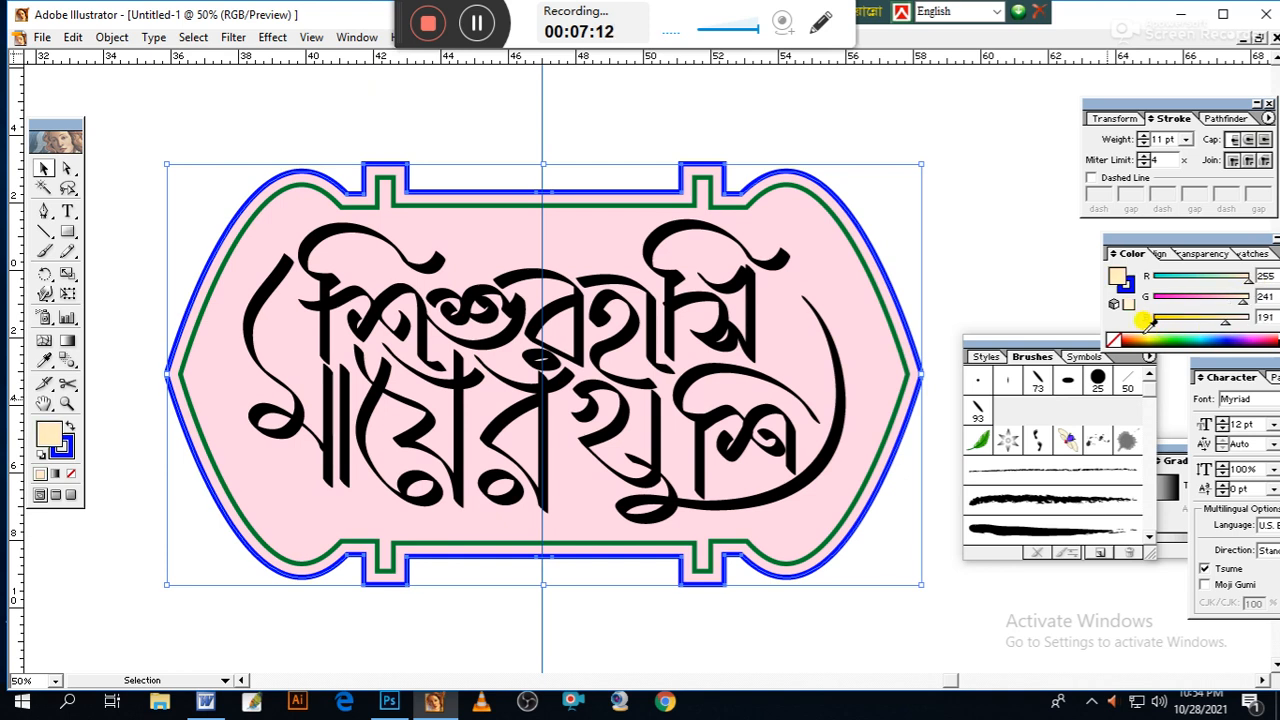
pyautogui.click(1002, 267)
pyautogui.moveTo(997, 346); pyautogui.dragTo(1142, 438)
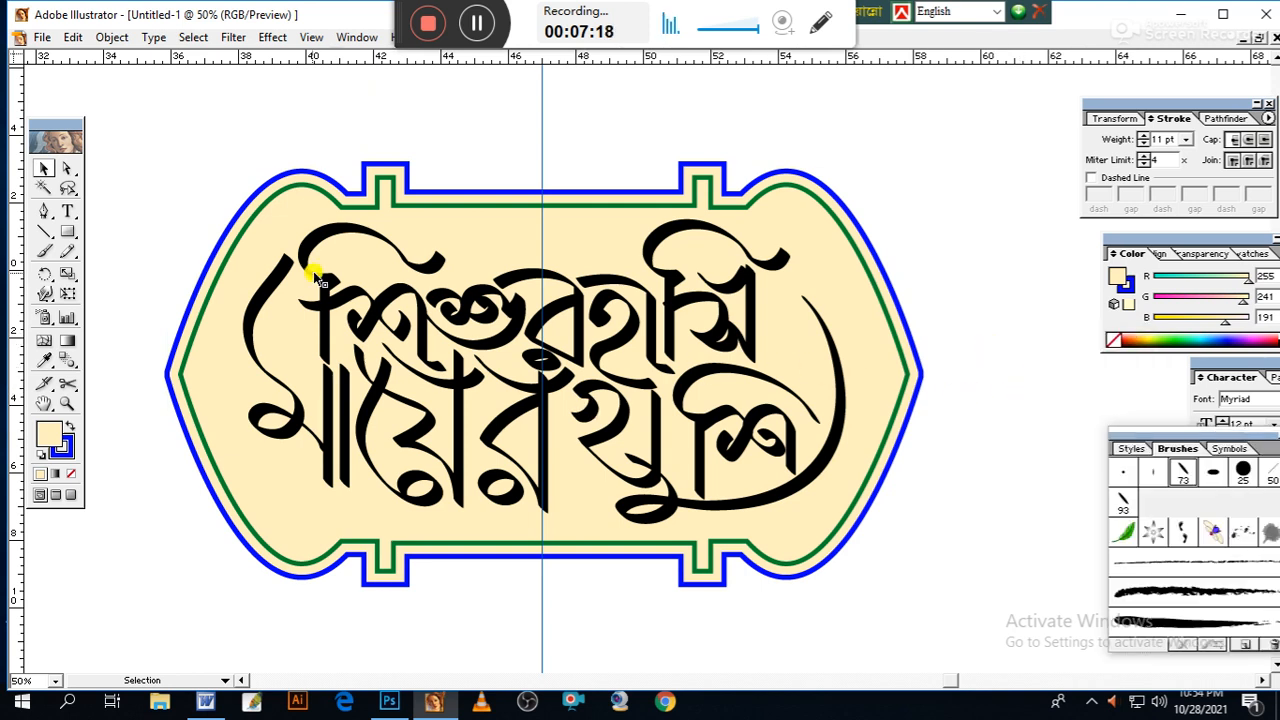
# Change the lettering's fill from black to dark green, RGB 0, 86, 0
pyautogui.click(66, 168)
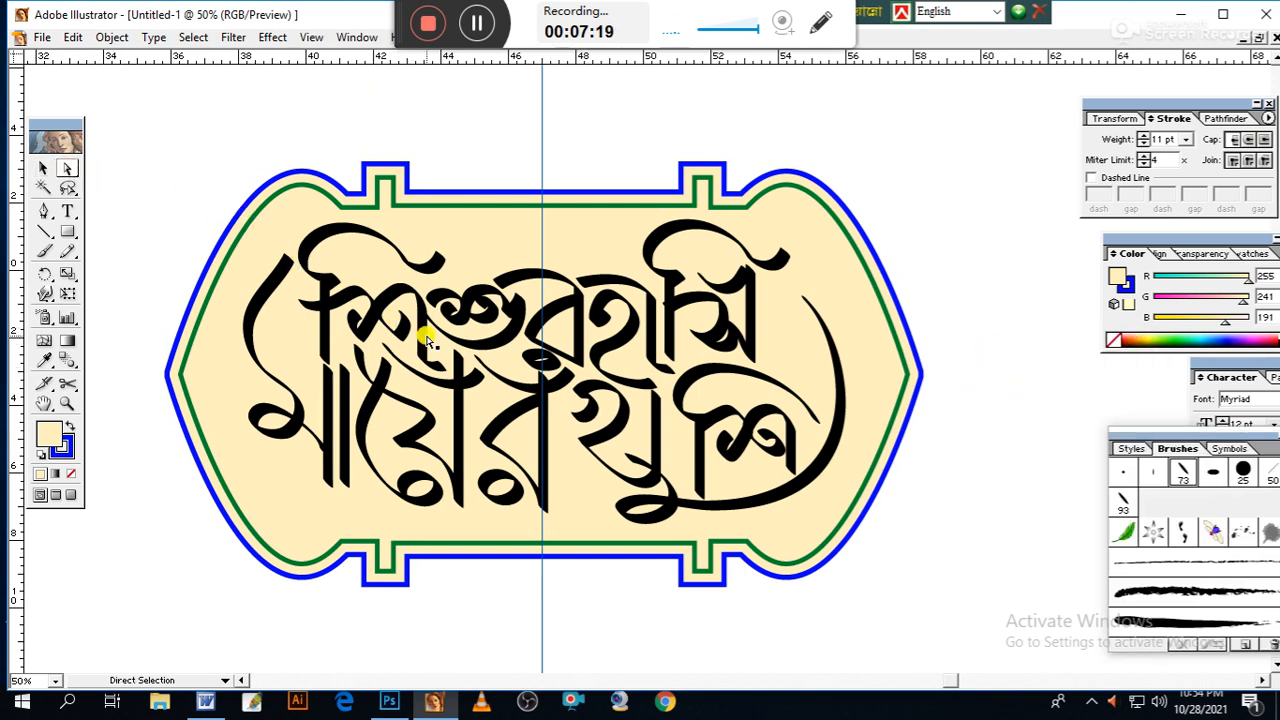
pyautogui.click(380, 300)
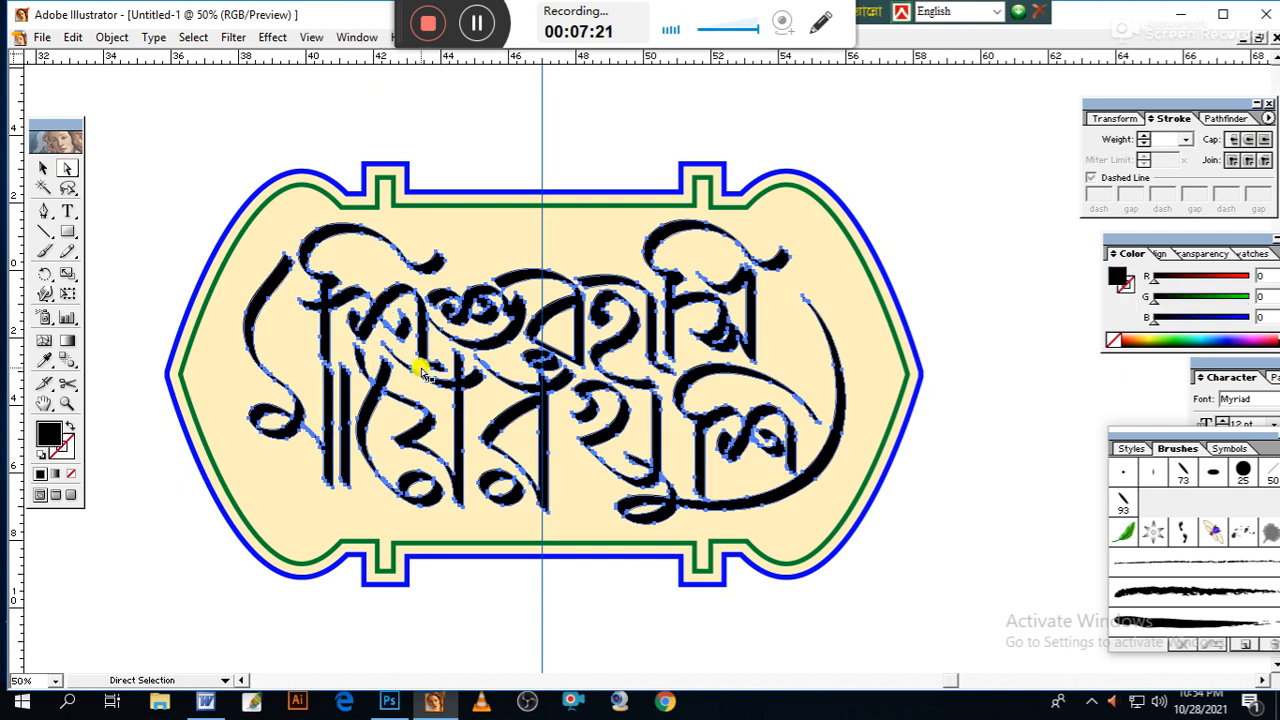
pyautogui.click(1177, 333)
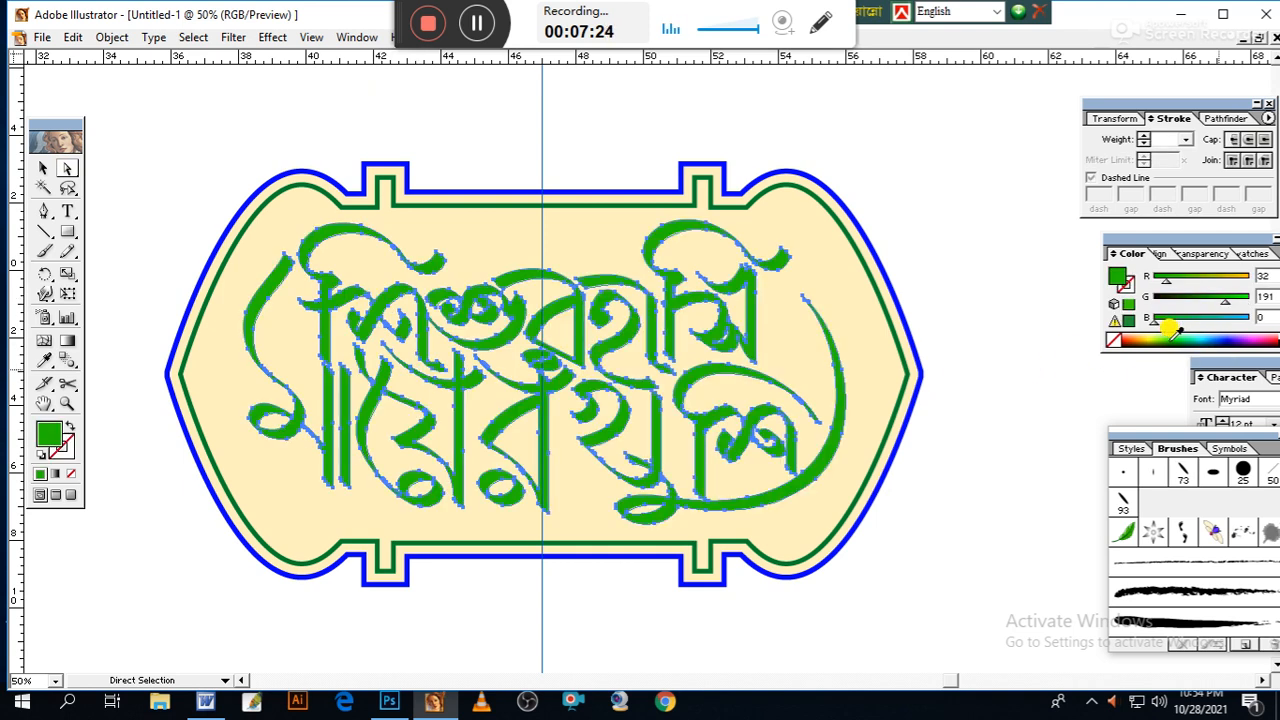
pyautogui.moveTo(1226, 305); pyautogui.dragTo(1185, 300)
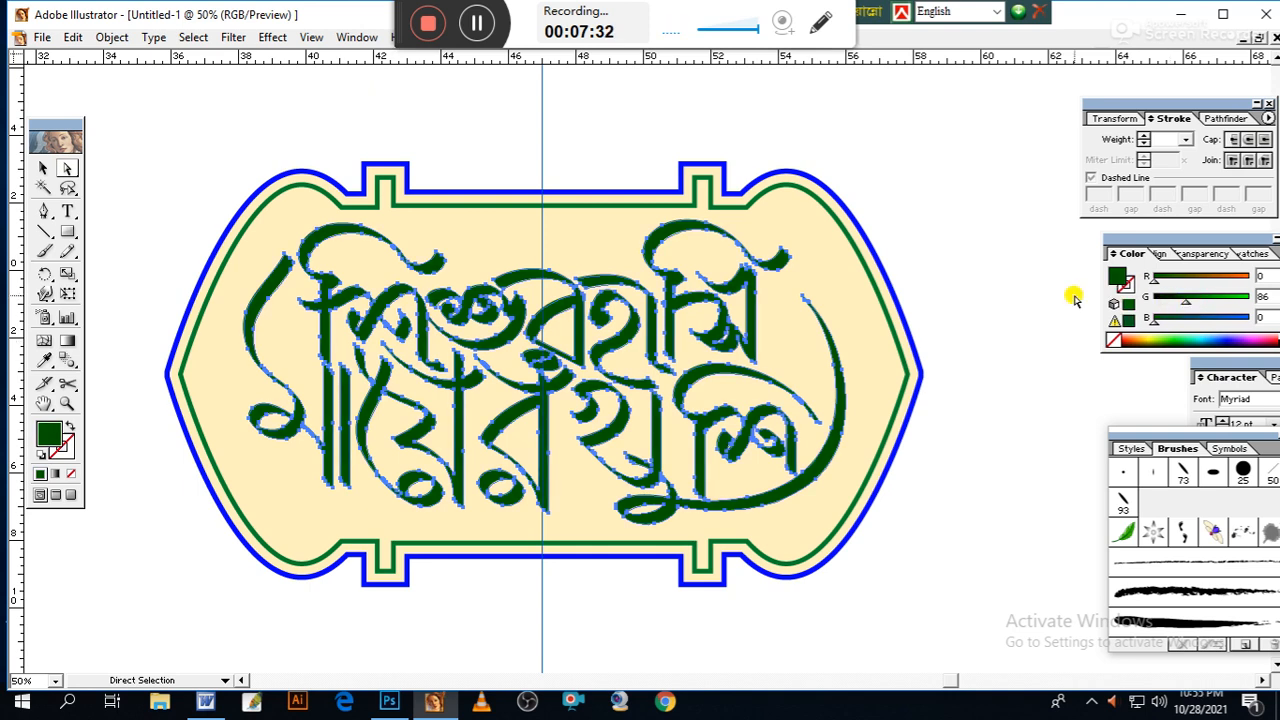
pyautogui.click(1011, 266)
# Duplicate the whole lettering in place and nudge the copy slightly right and upward from the original
pyautogui.hotkey('ctrl', '=')
pyautogui.hotkey('ctrl', '=')
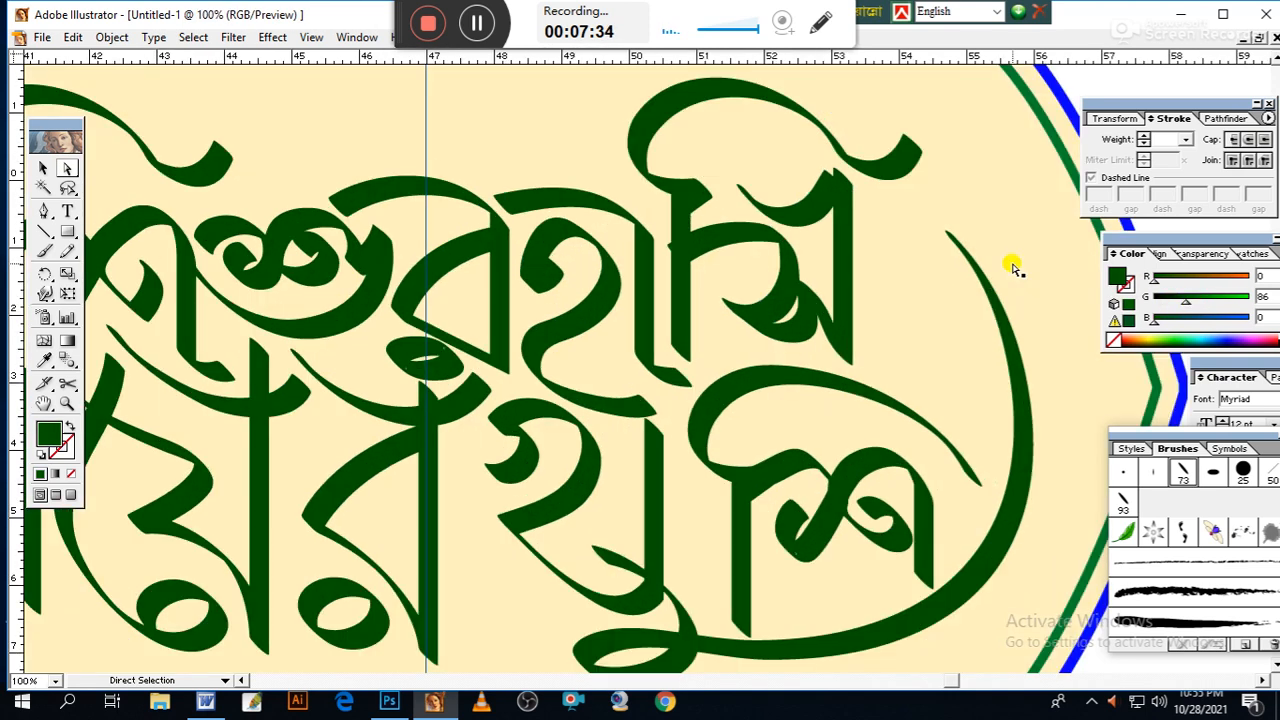
pyautogui.moveTo(931, 349); pyautogui.dragTo(1027, 360)
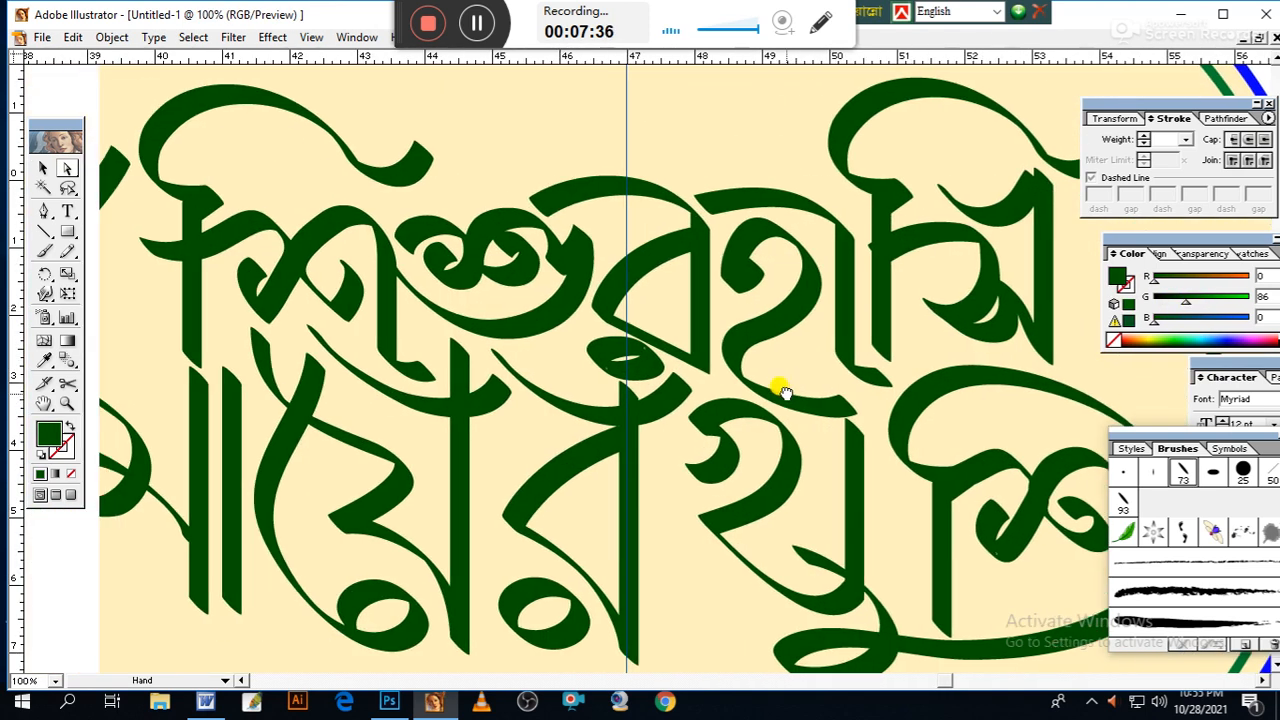
pyautogui.click(697, 341)
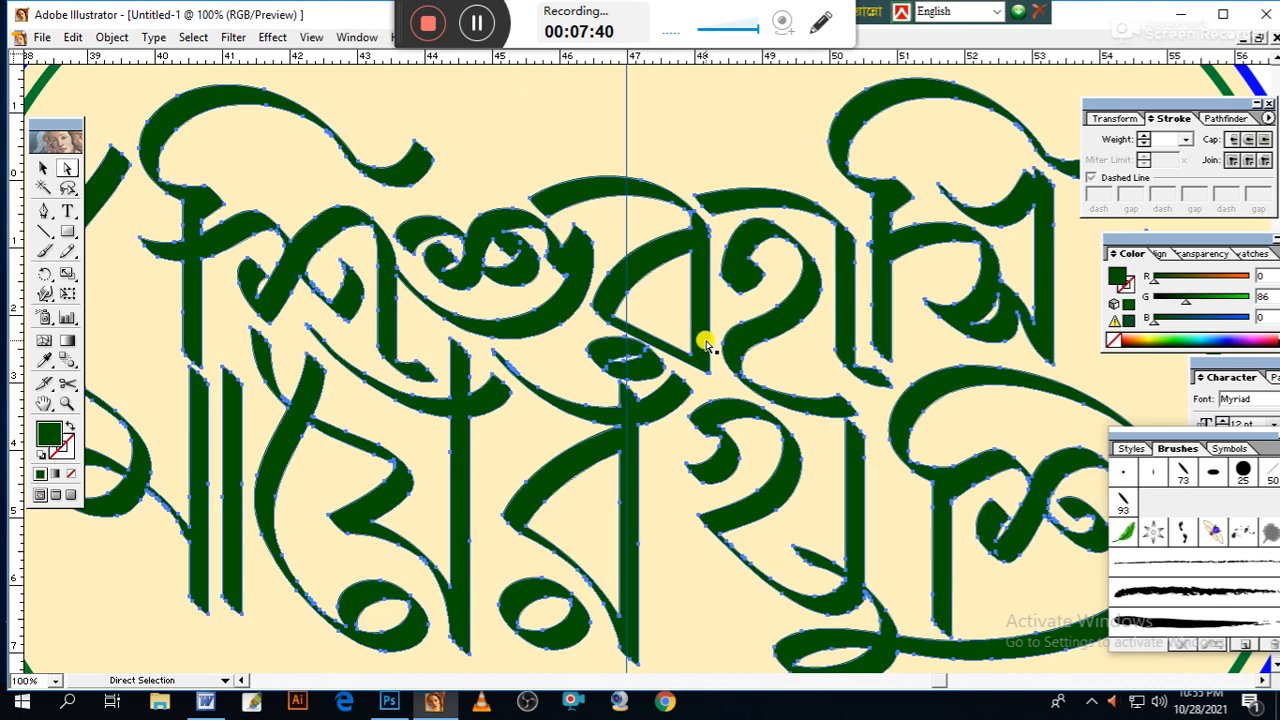
pyautogui.hotkey('alt', 'shift', 'Right')
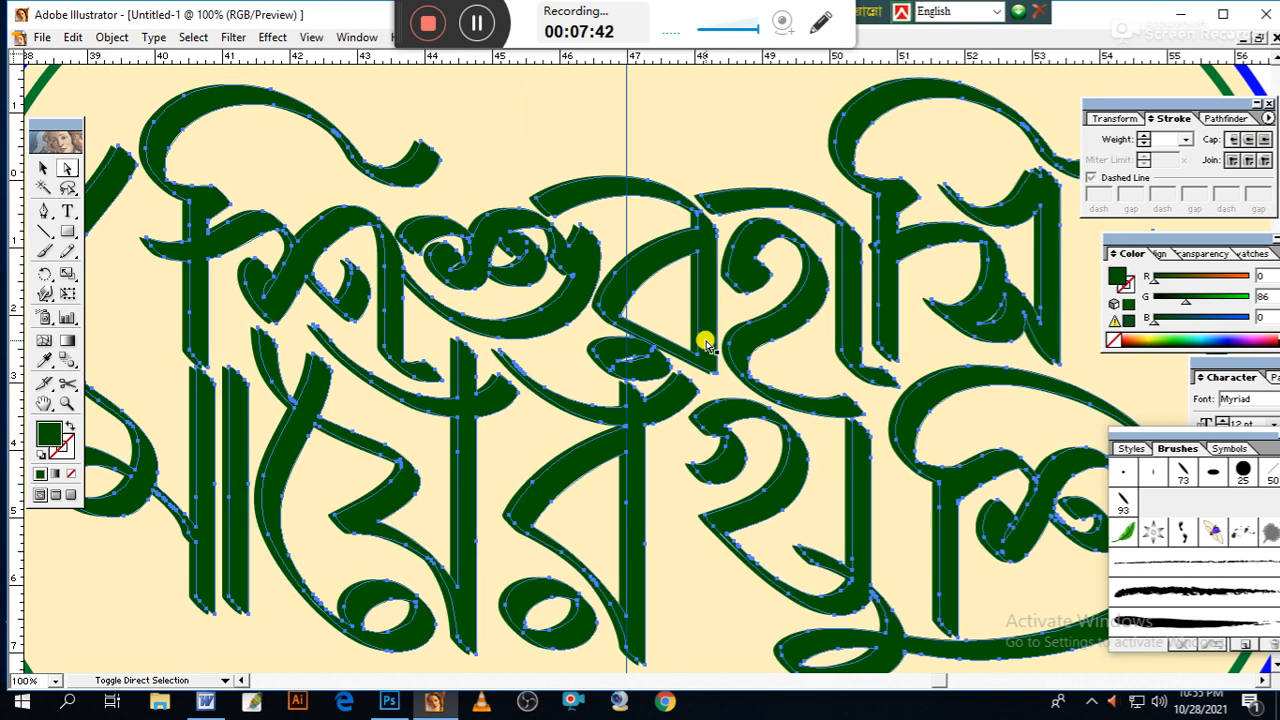
pyautogui.hotkey('alt', 'shift', 'Right')
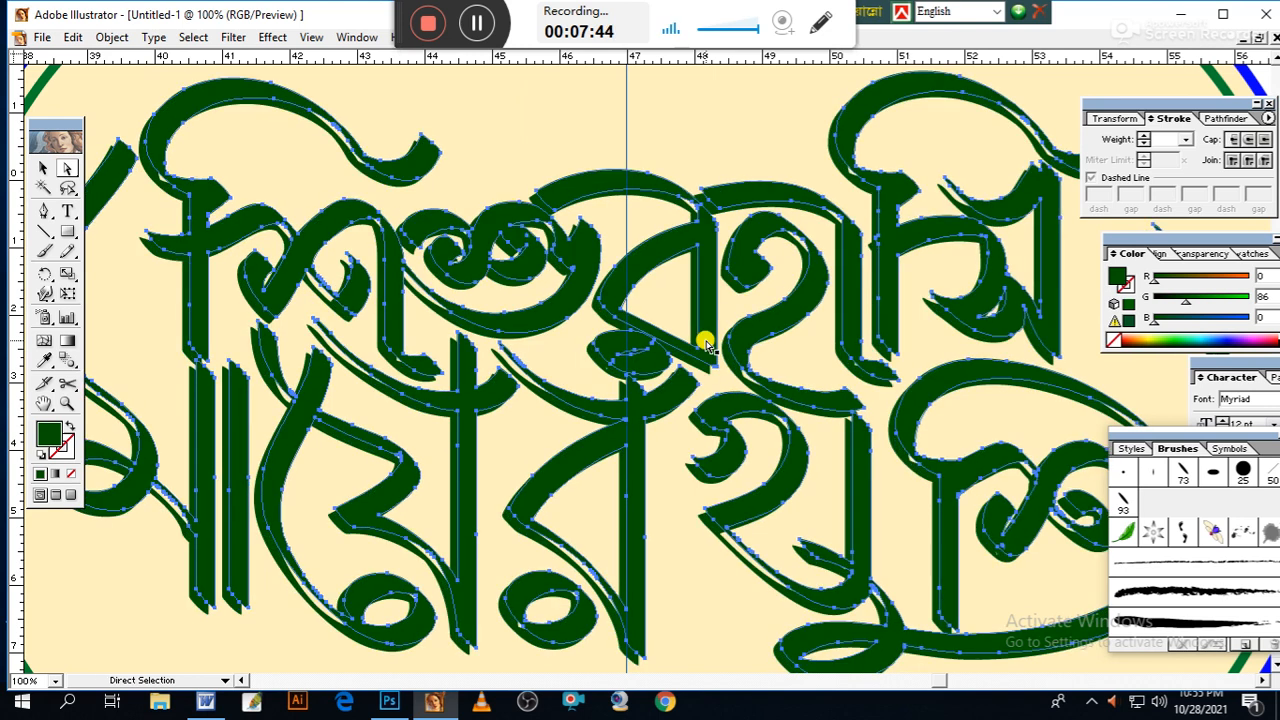
pyautogui.hotkey('alt', 'shift', 'Right')
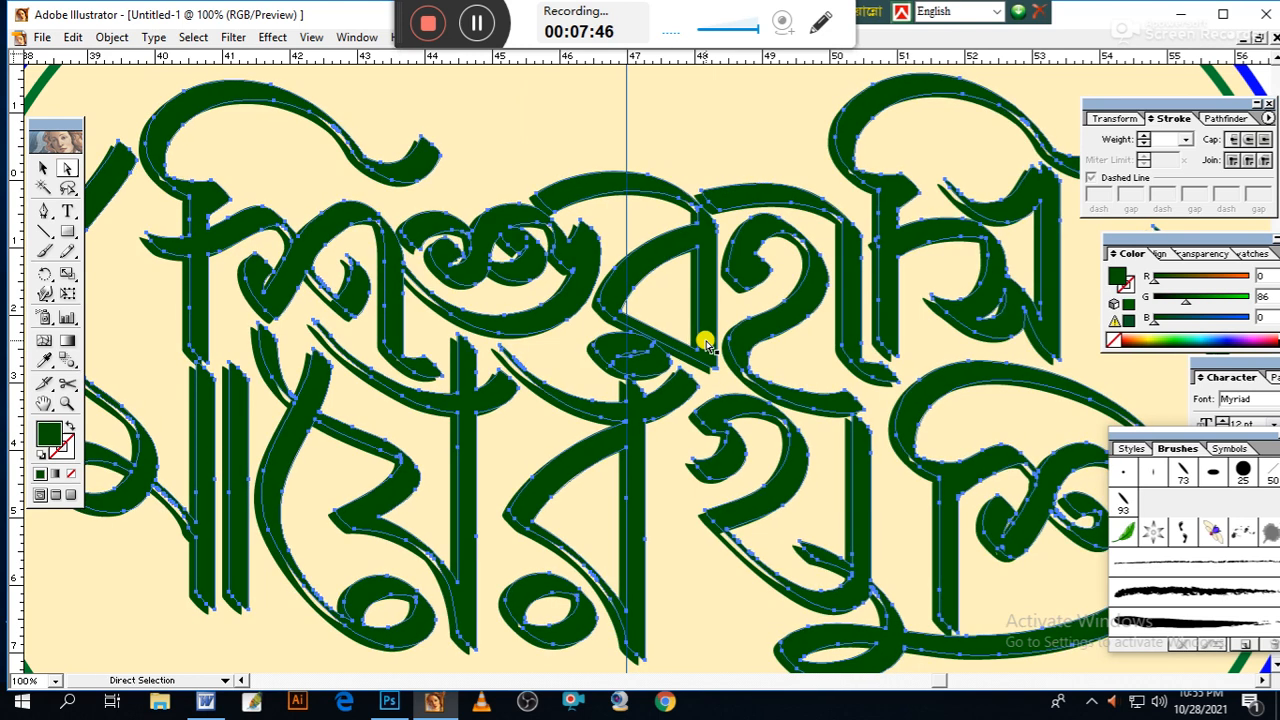
pyautogui.press('Left')
pyautogui.press('Left')
pyautogui.press('Left')
pyautogui.press('Left')
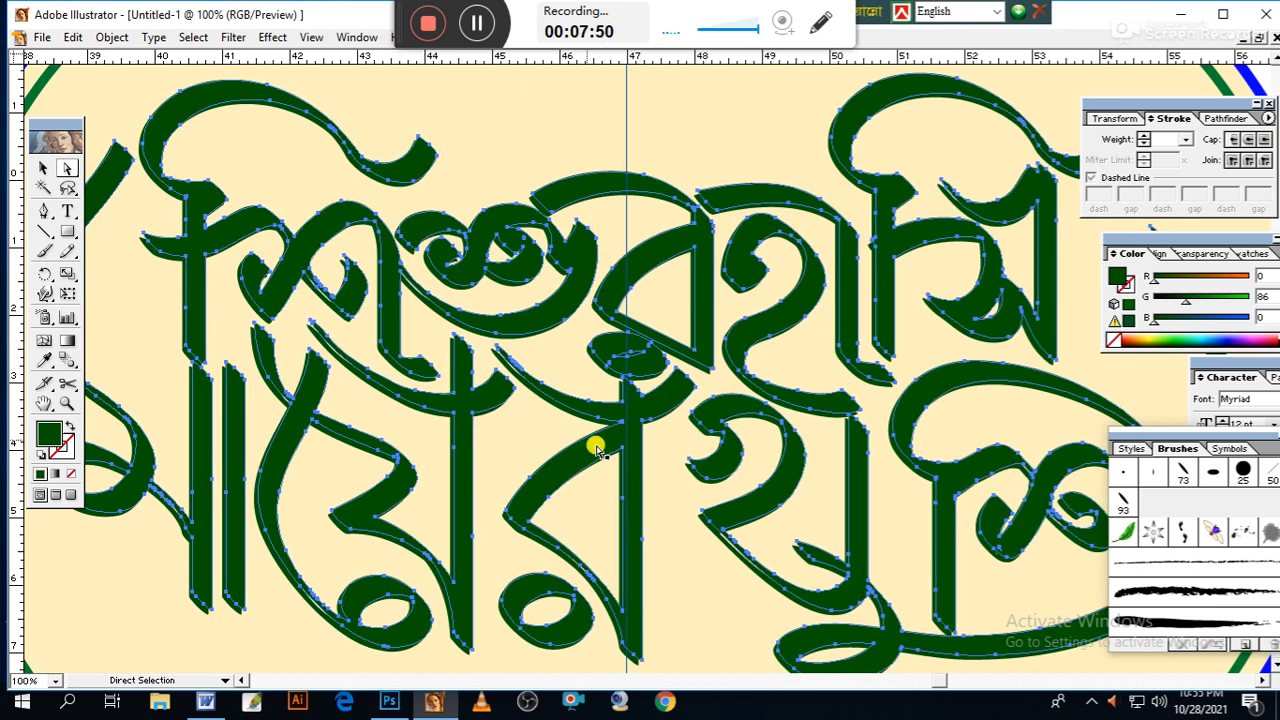
# Change the front lettering's fill to a slightly brighter dark green, RGB 0, 93, 0
pyautogui.click(110, 312)
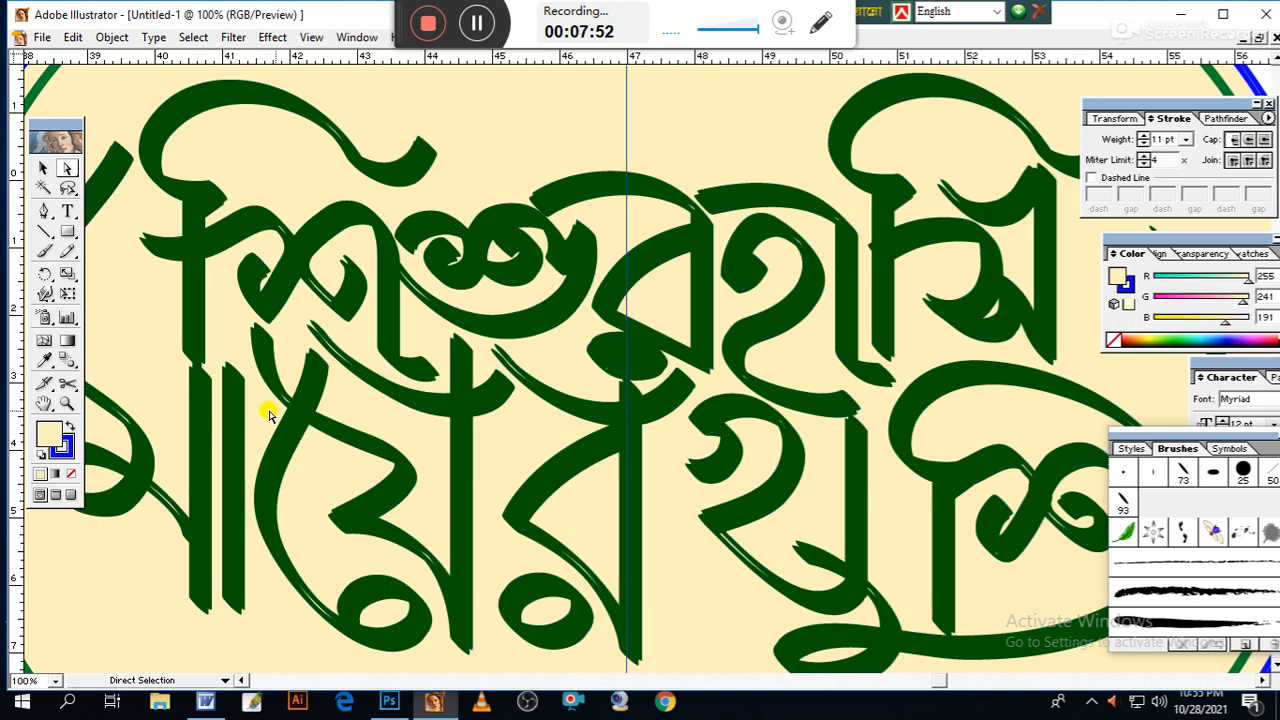
pyautogui.moveTo(373, 431); pyautogui.dragTo(683, 383)
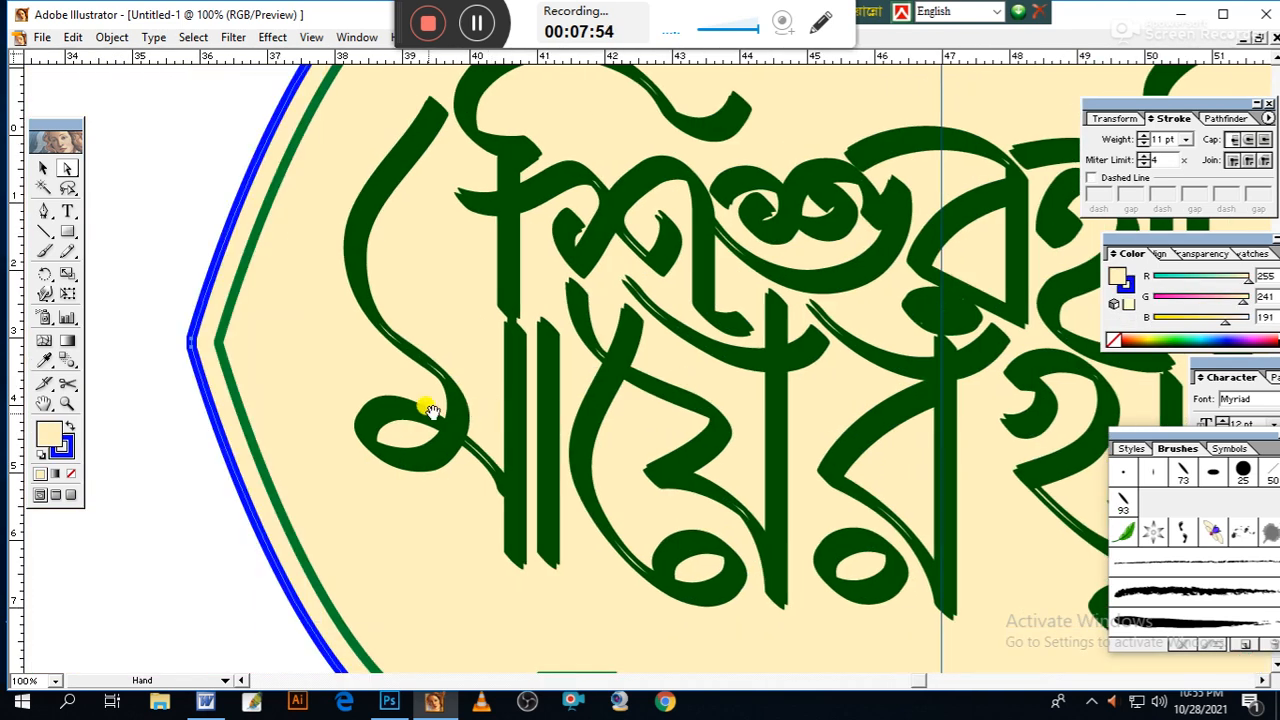
pyautogui.moveTo(129, 300); pyautogui.dragTo(253, 386)
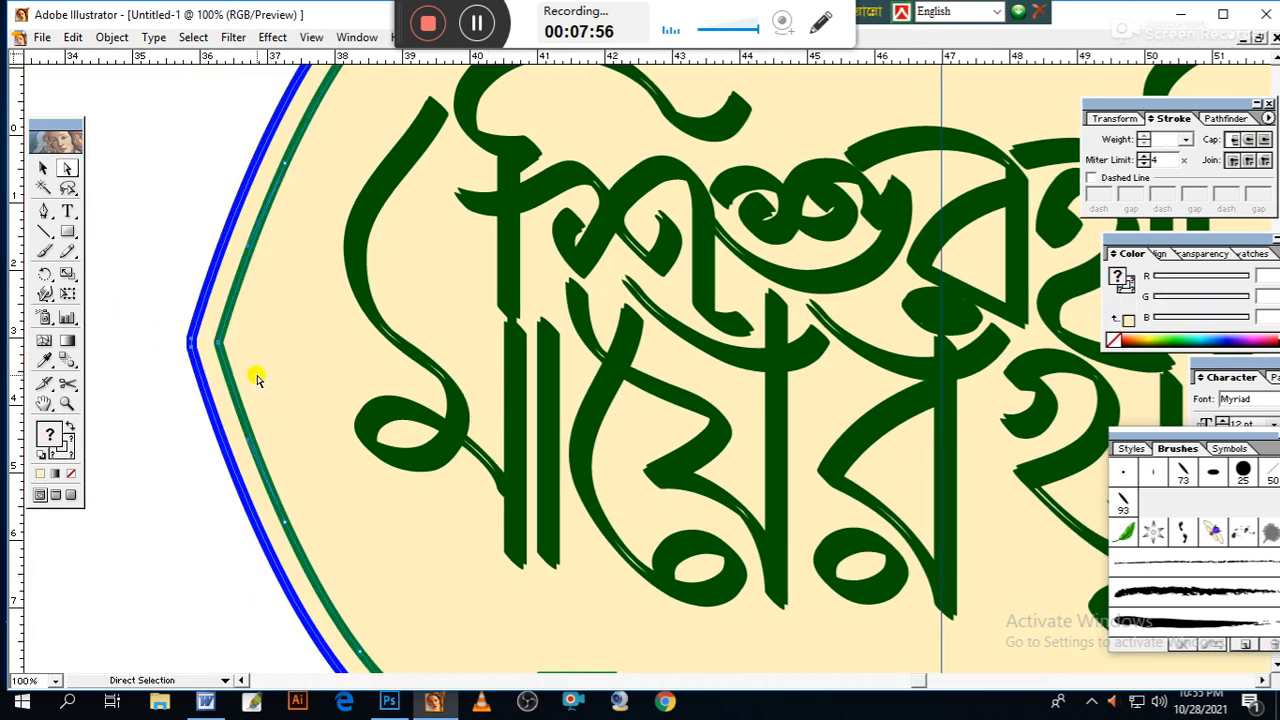
pyautogui.click(256, 378)
pyautogui.hscroll(1, 443, 409)
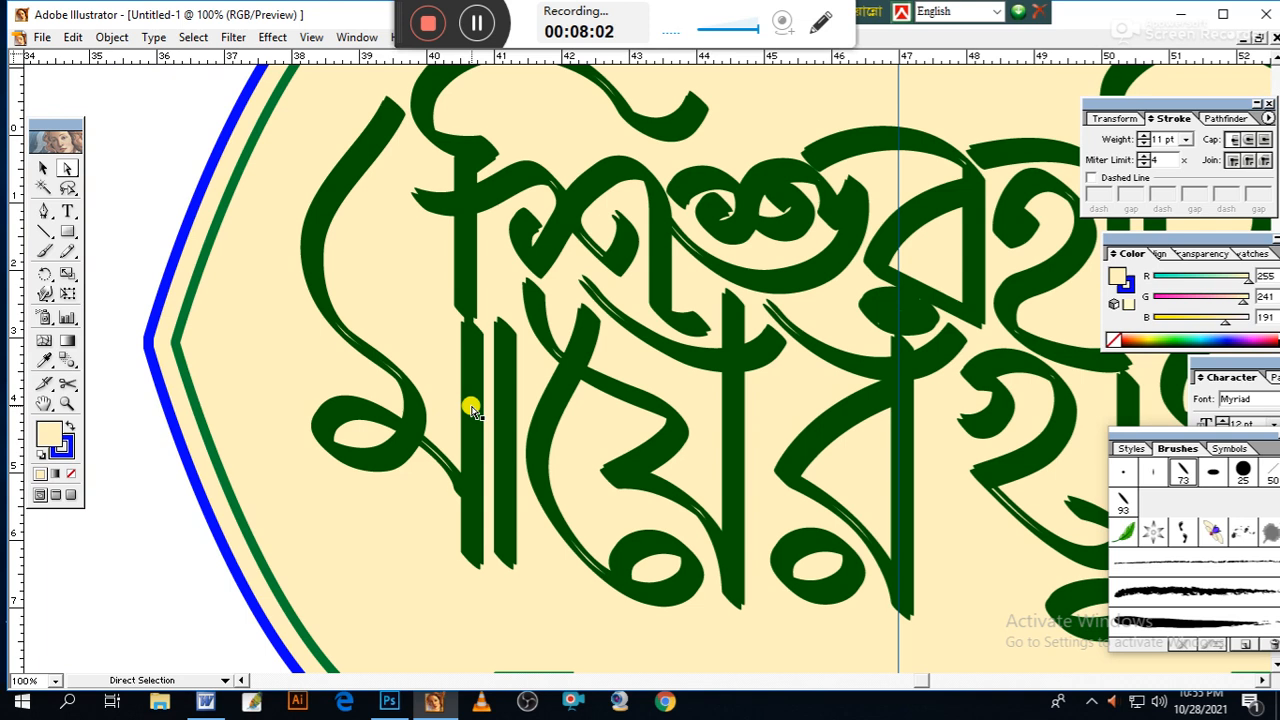
pyautogui.click(470, 410)
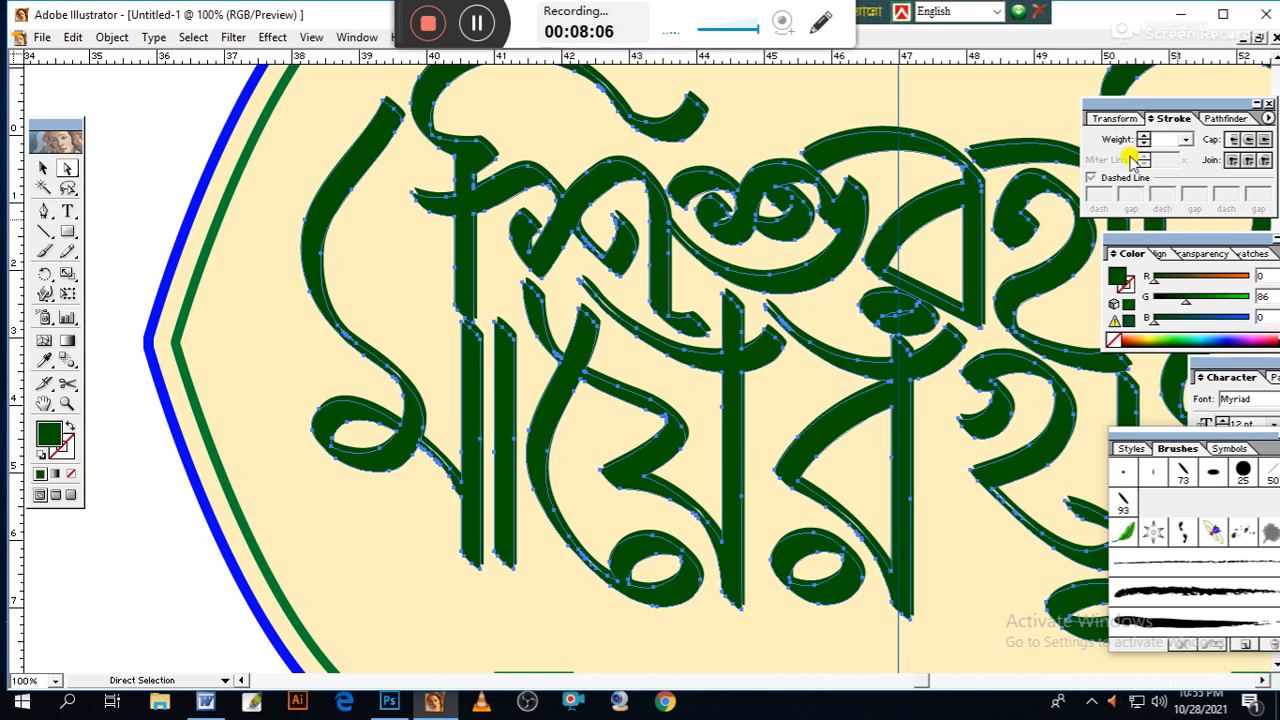
pyautogui.moveTo(1188, 305)
pyautogui.mouseDown()
pyautogui.moveTo(1215, 305)
pyautogui.moveTo(1188, 305)
pyautogui.mouseUp()
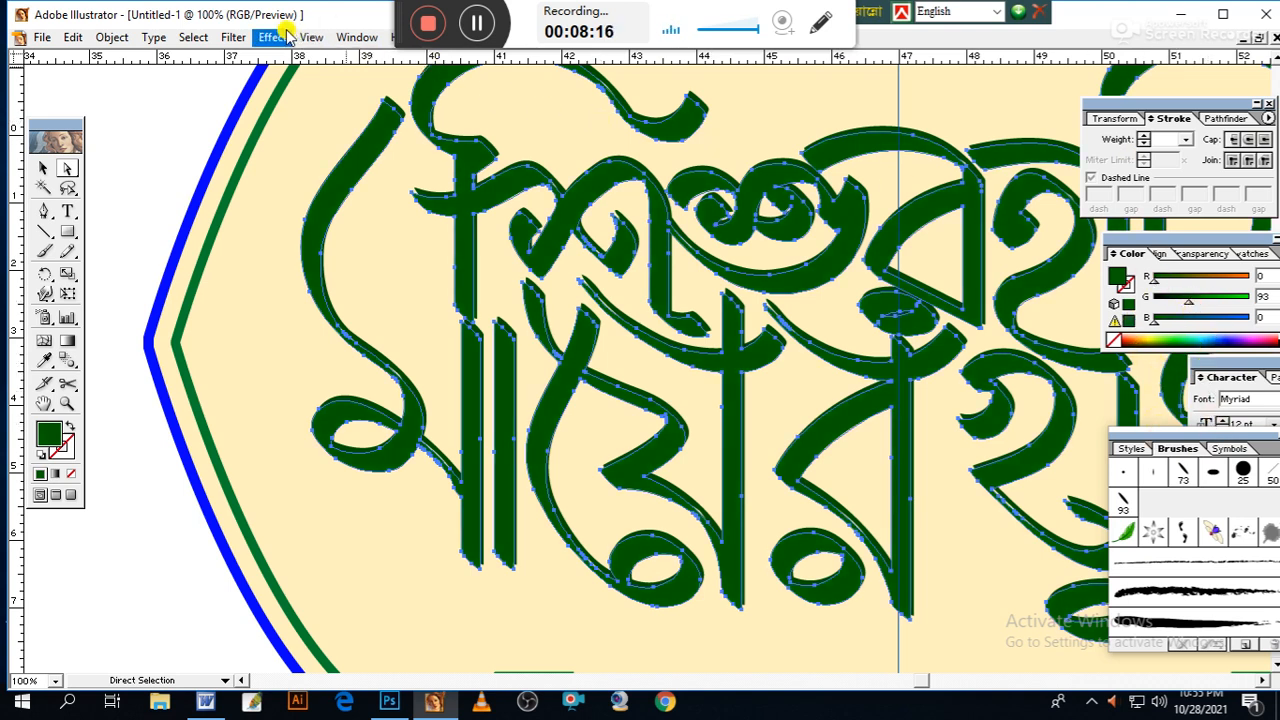
# Try the Multiply blending mode on the front lettering and switch it back to Normal
pyautogui.click(354, 37)
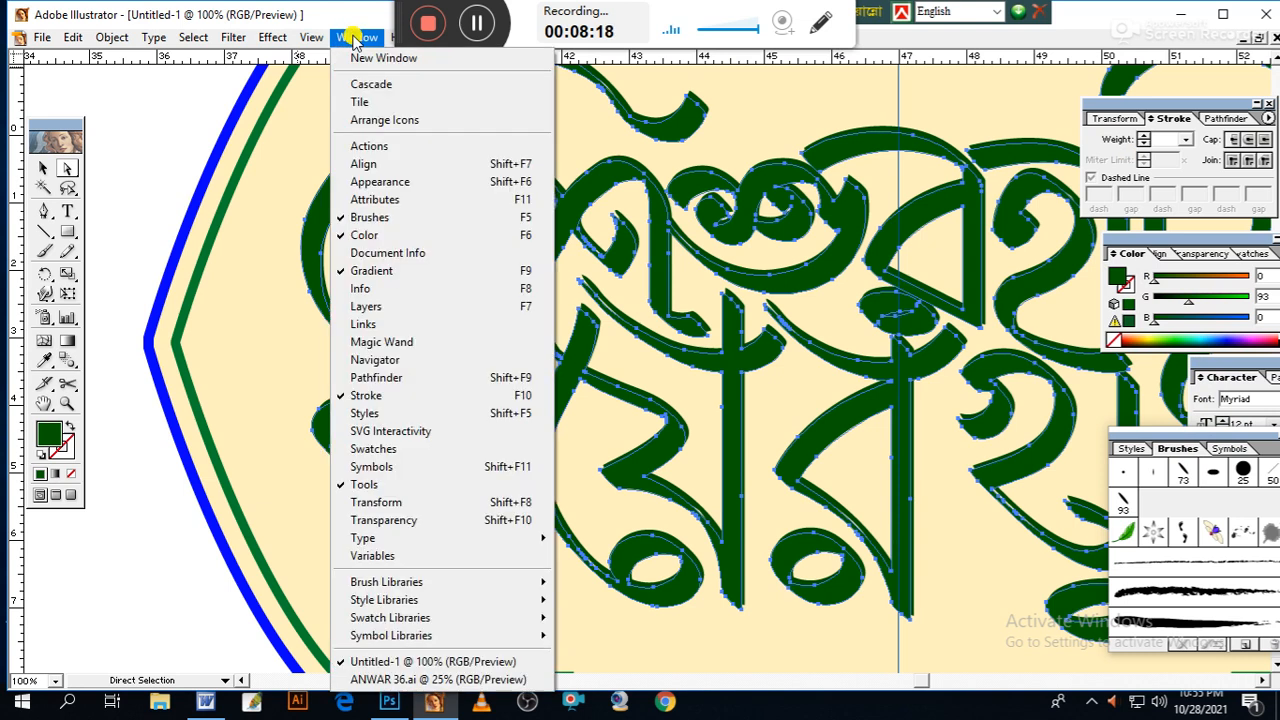
pyautogui.click(400, 520)
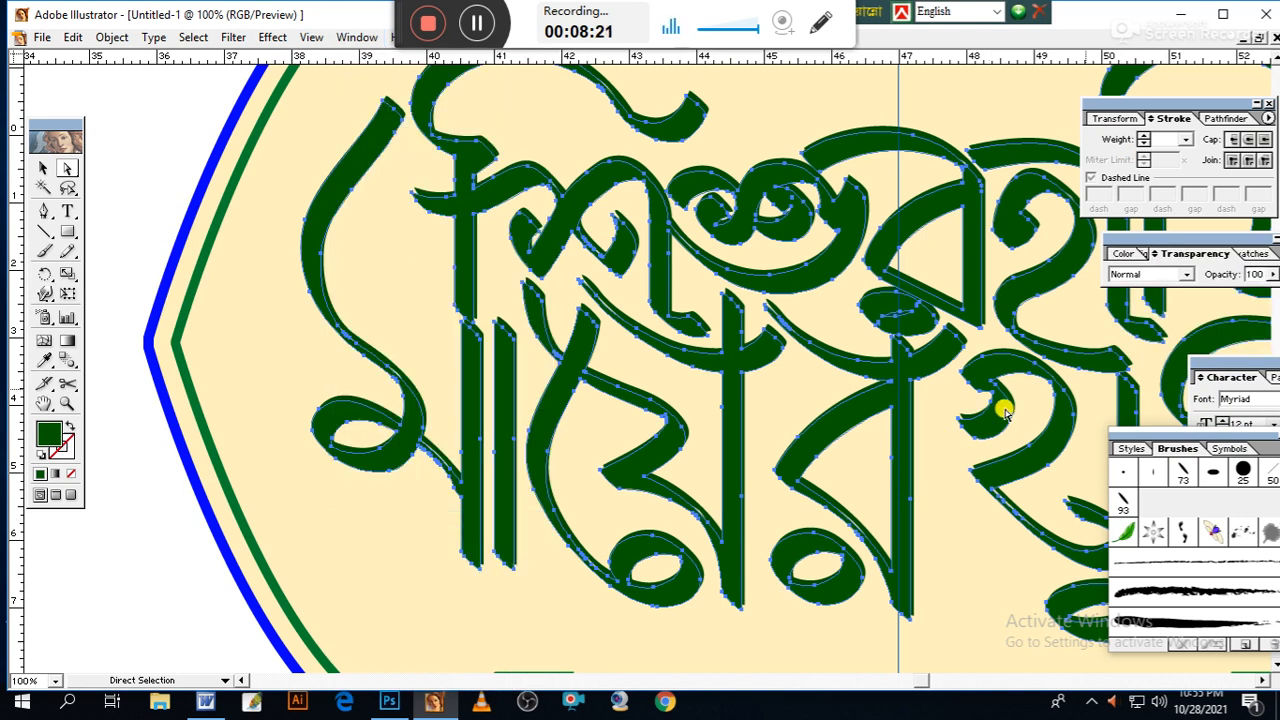
pyautogui.click(1185, 279)
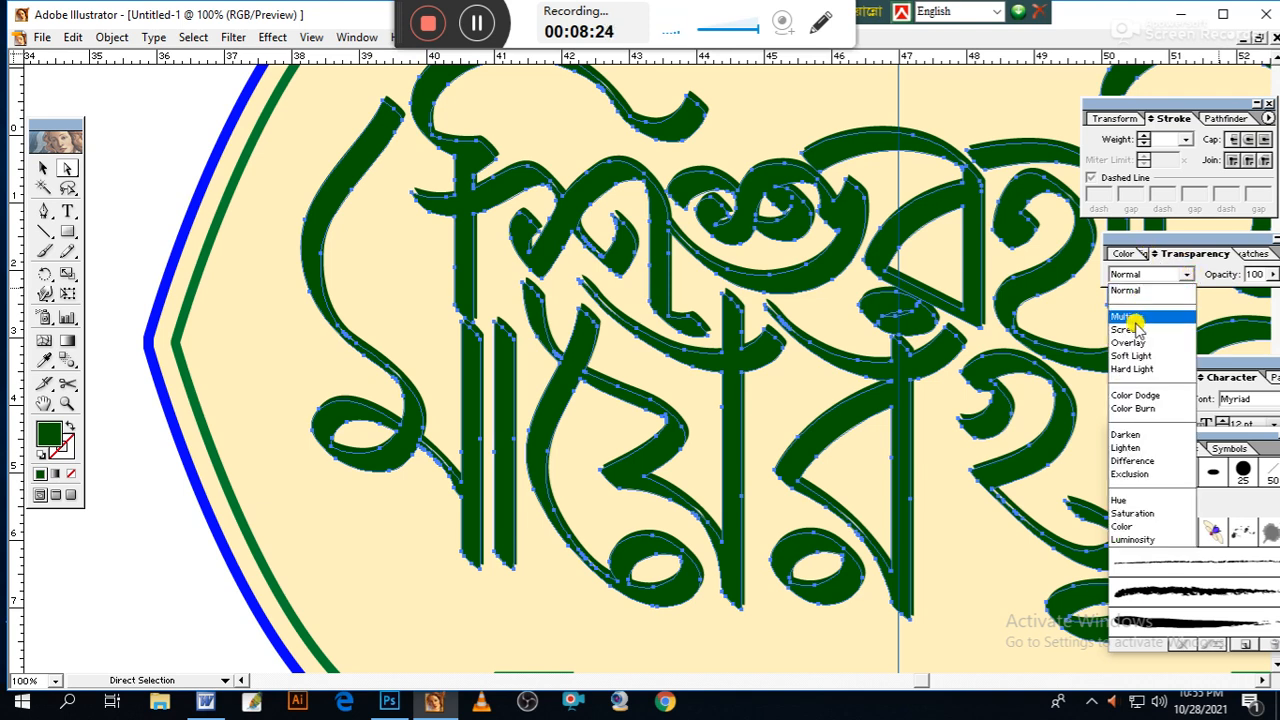
pyautogui.click(1135, 318)
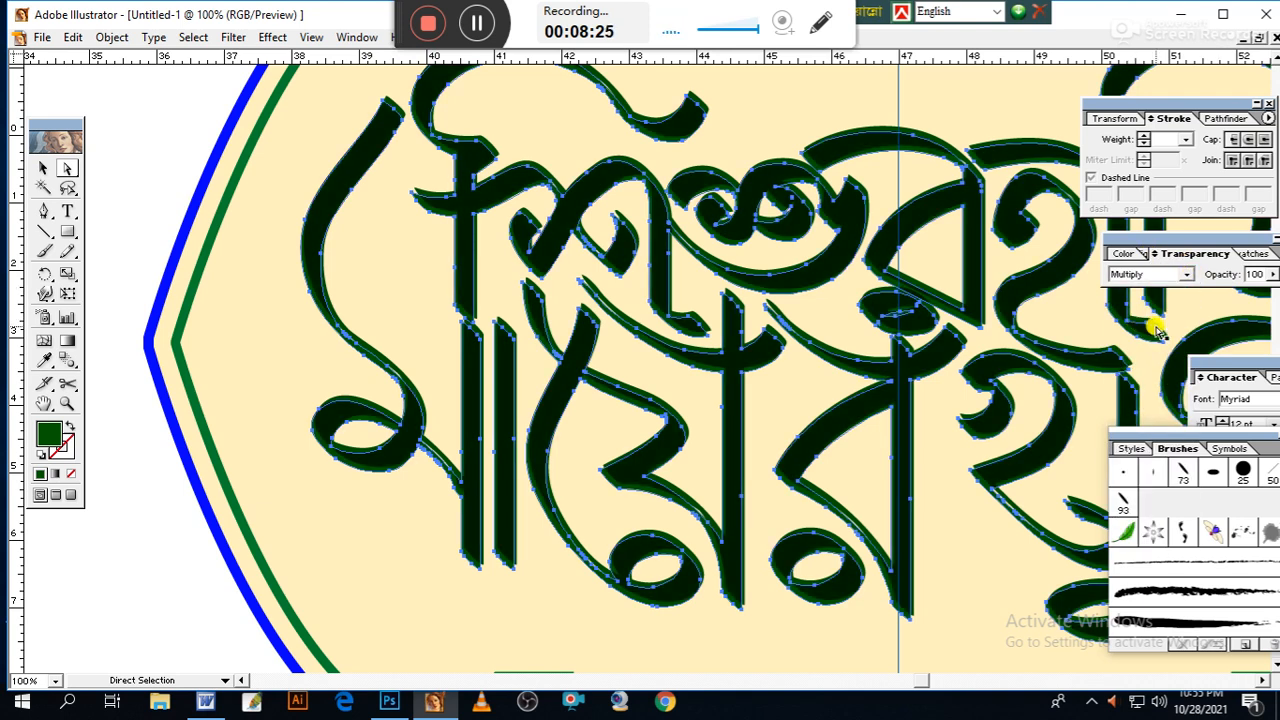
pyautogui.click(1183, 283)
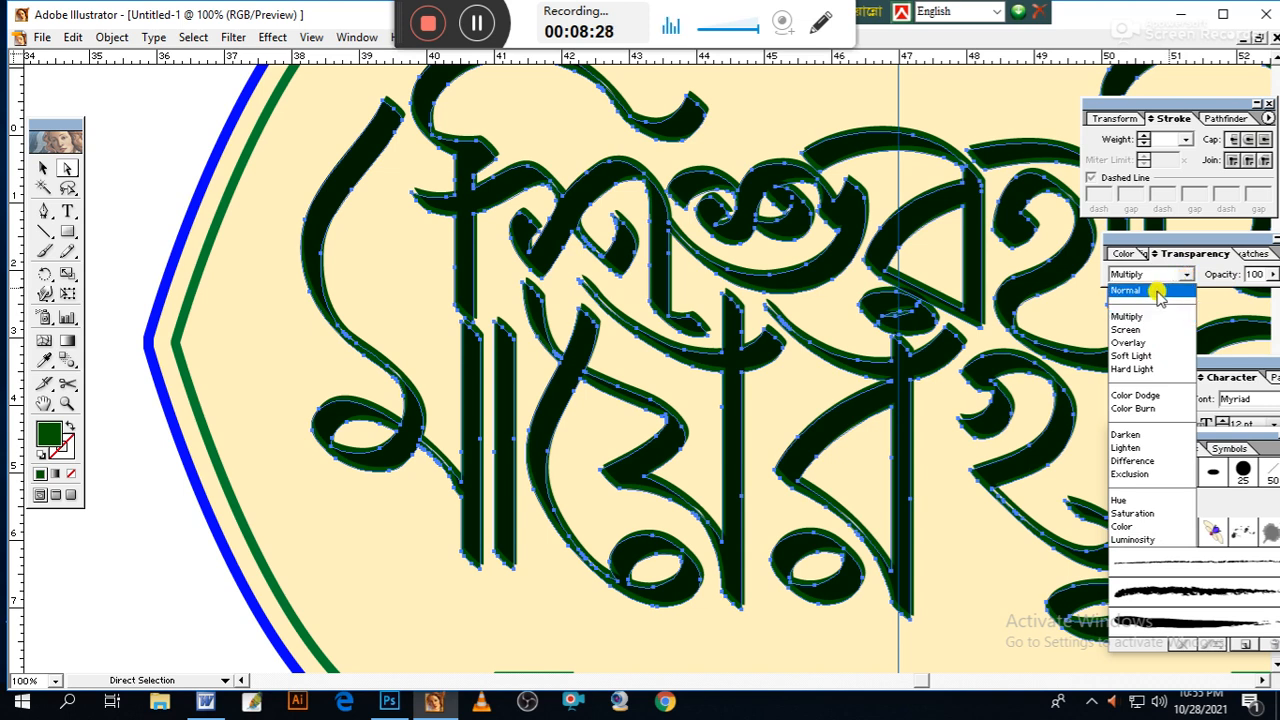
pyautogui.click(1158, 290)
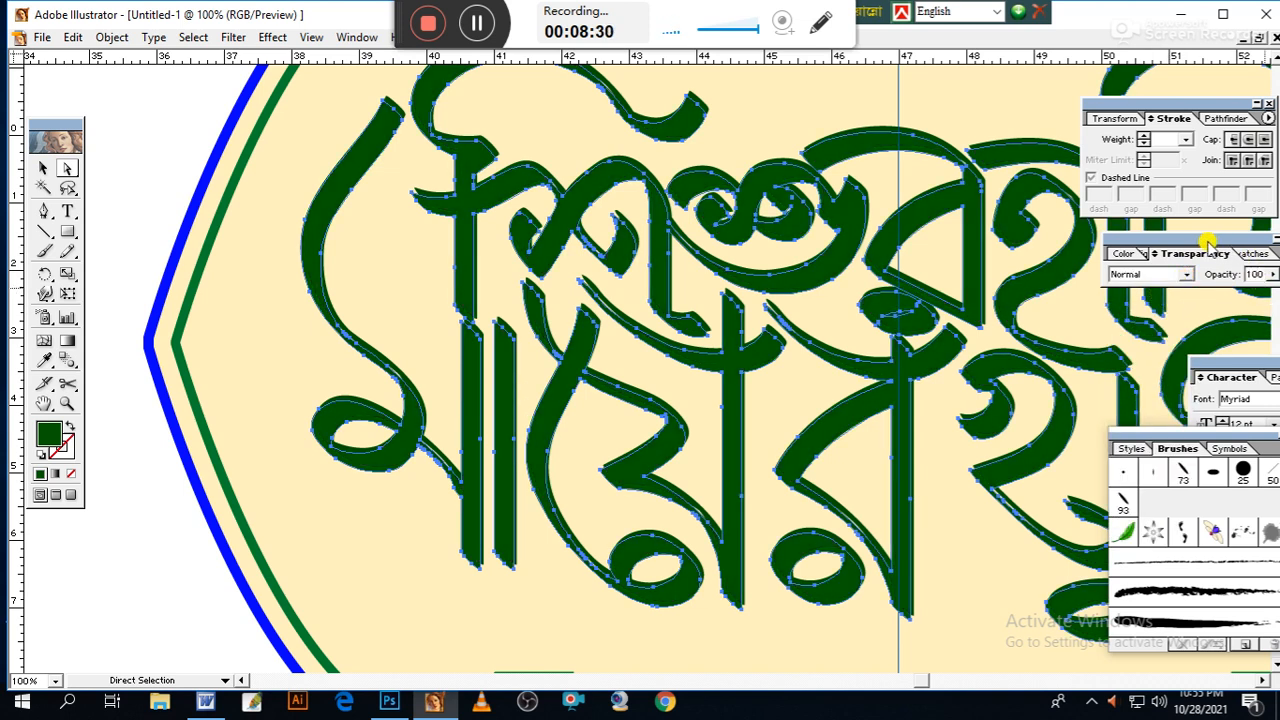
# Reduce the front lettering's opacity to 66% and deselect it
pyautogui.moveTo(1171, 244); pyautogui.dragTo(1119, 256)
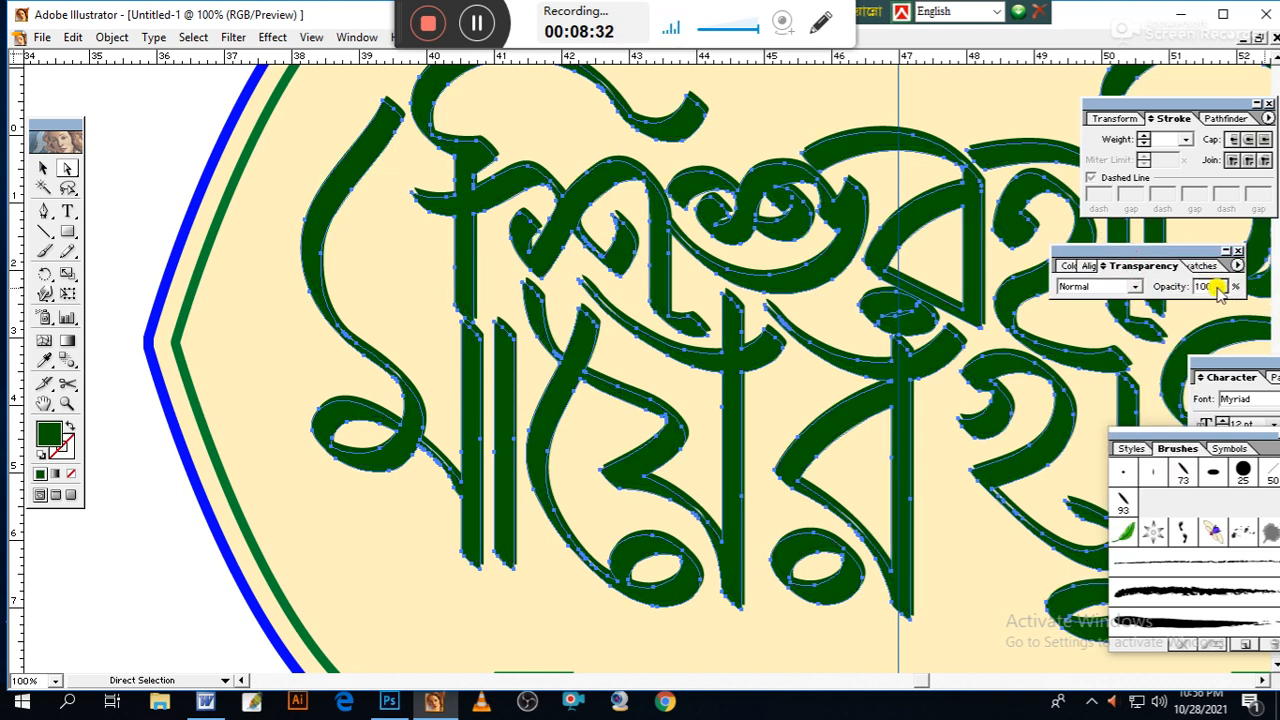
pyautogui.click(1220, 287)
pyautogui.moveTo(1217, 310); pyautogui.dragTo(1190, 313)
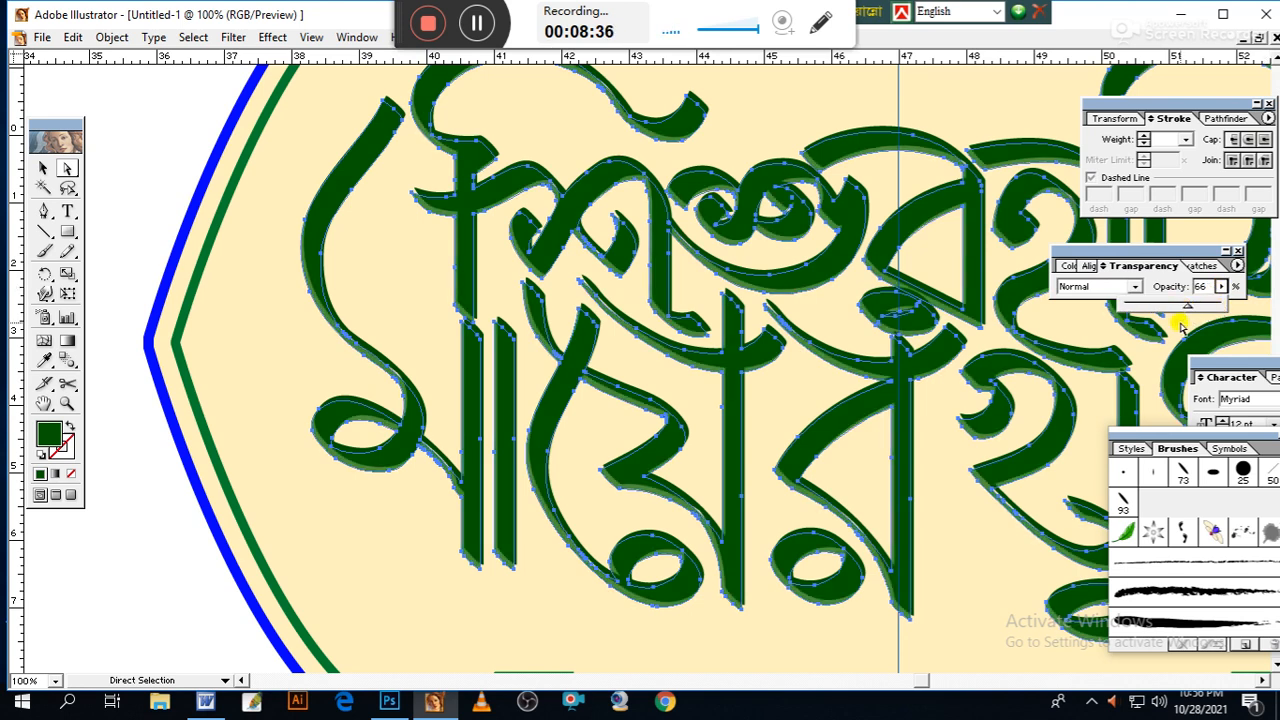
pyautogui.click(146, 485)
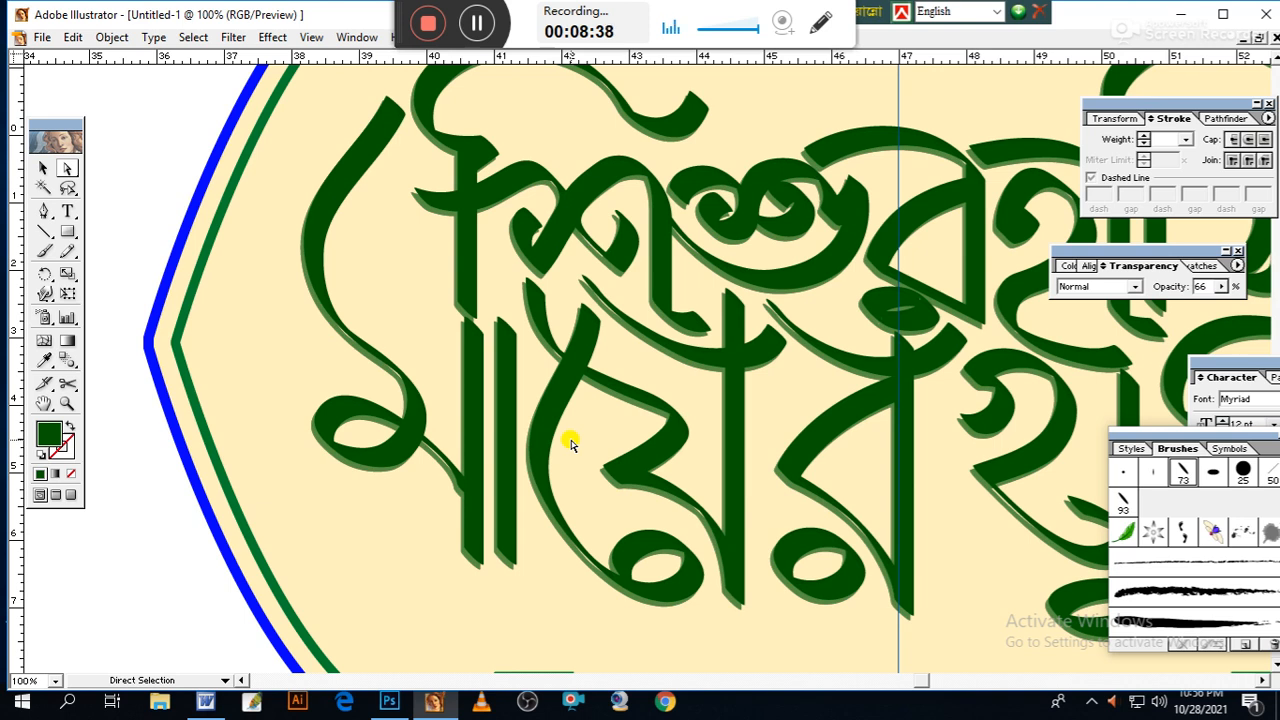
# Nudge the semi-transparent front lettering slightly right and upward so its lighter edge runs along the right side of the strokes
pyautogui.hotkey('ctrl', '+')
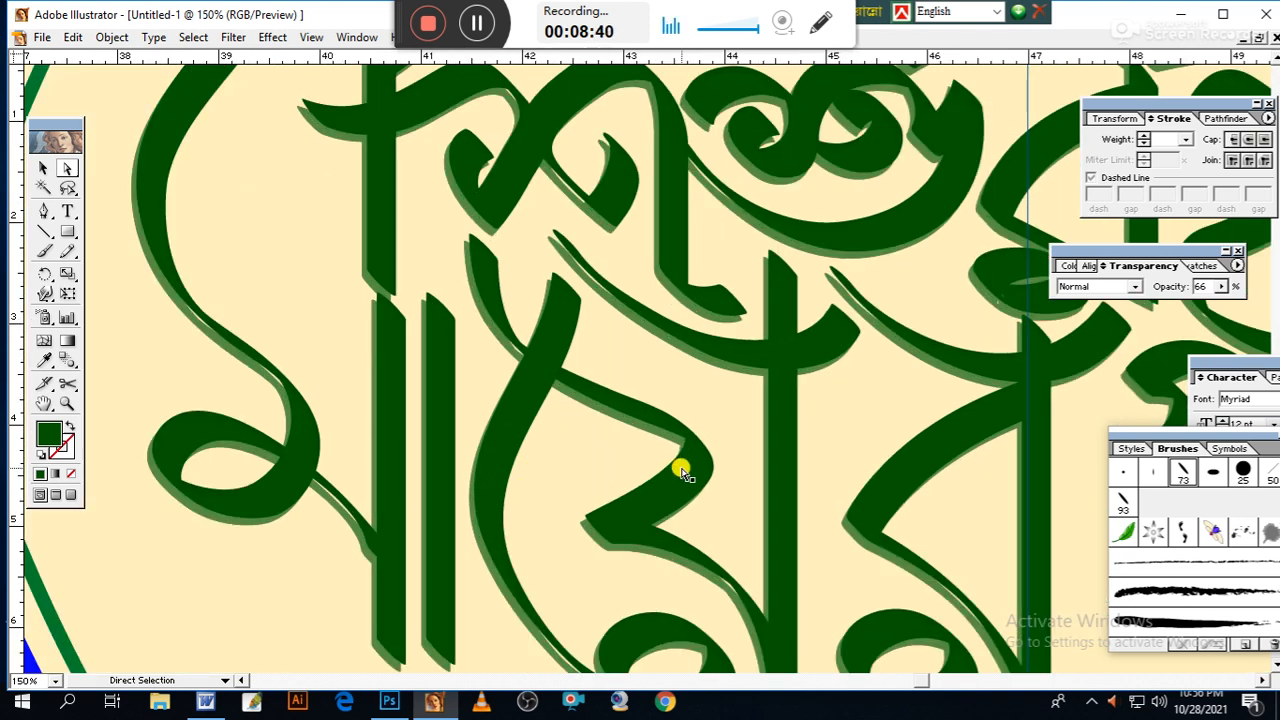
pyautogui.moveTo(731, 391); pyautogui.dragTo(724, 450)
pyautogui.click(783, 238)
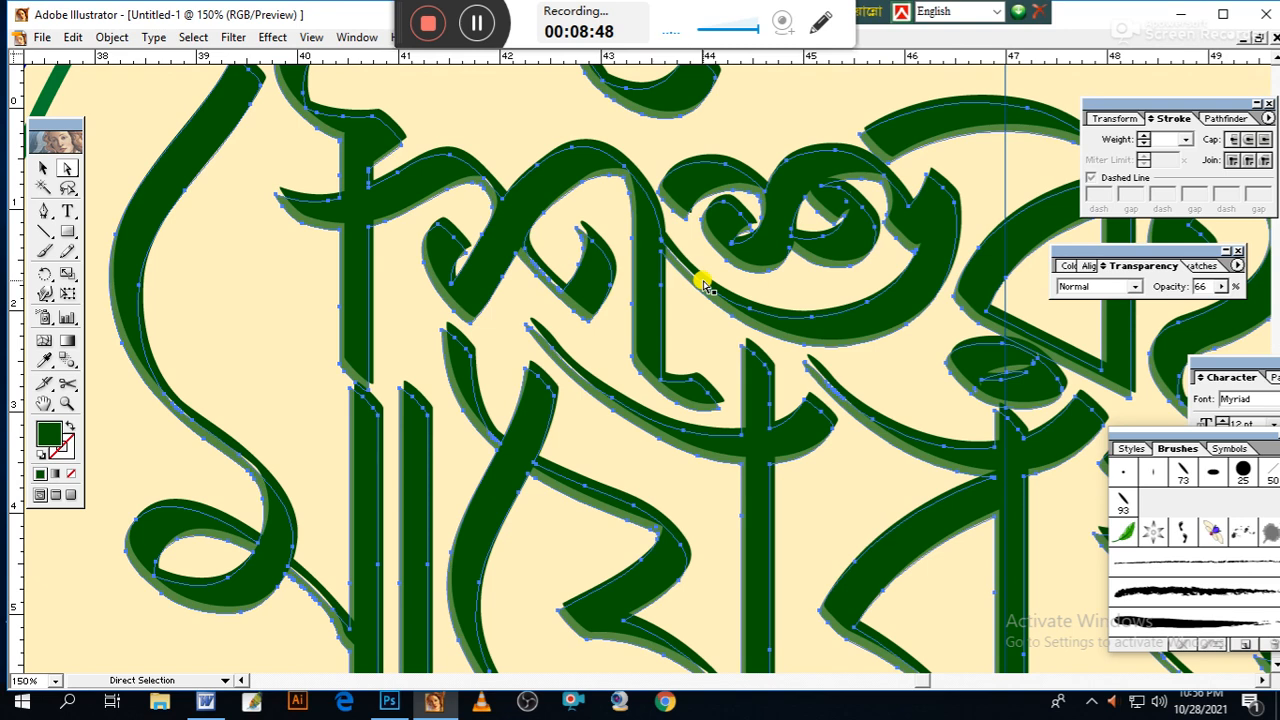
pyautogui.hotkey('shift', 'Left')
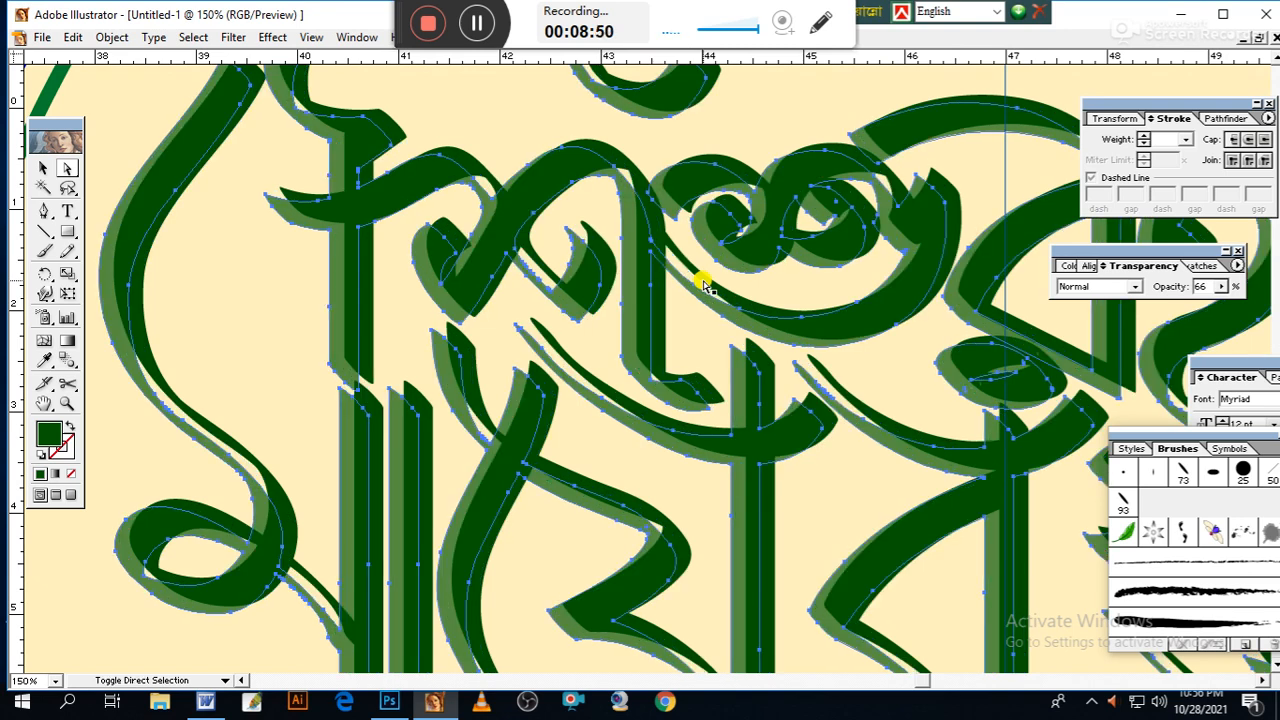
pyautogui.hotkey('shift', 'Right')
pyautogui.press('Right')
pyautogui.press('Right')
pyautogui.press('Right')
pyautogui.press('Right')
pyautogui.press('Right')
pyautogui.press('Right')
pyautogui.press('Right')
pyautogui.press('Right')
pyautogui.press('Right')
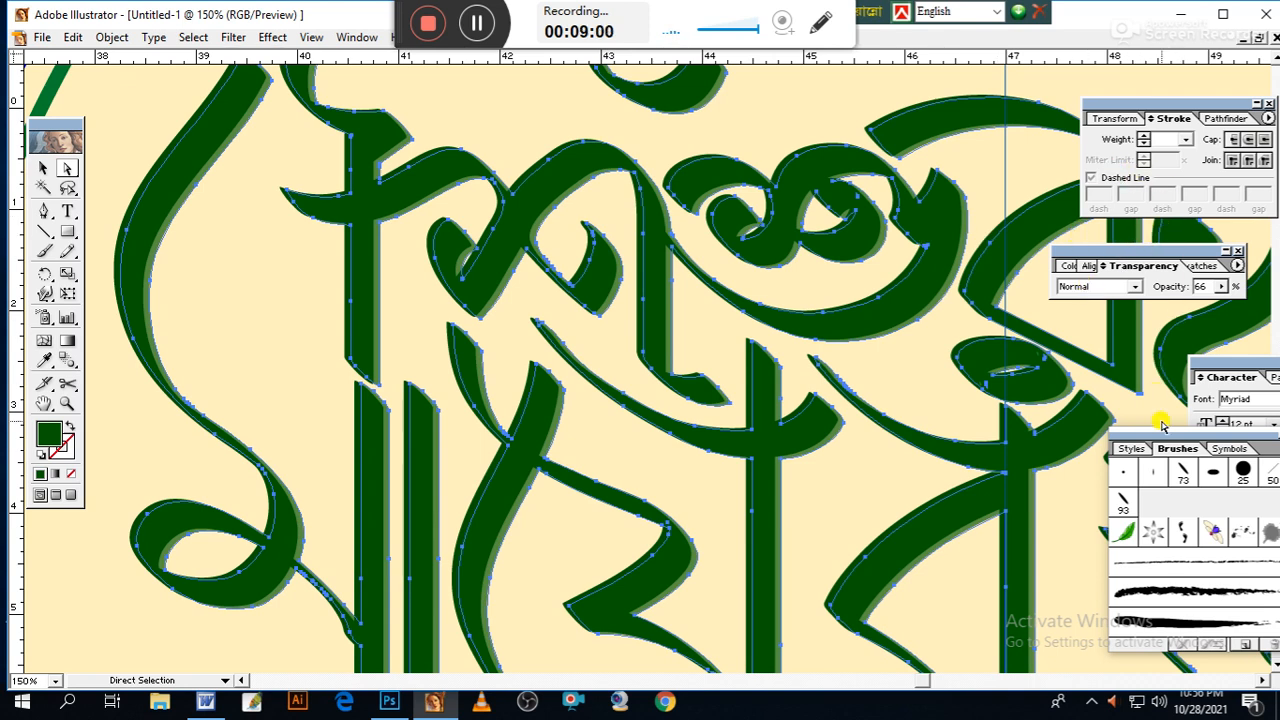
# Brighten the semi-transparent lettering's fill to medium green, RGB 0, 164, 0
pyautogui.click(1070, 266)
pyautogui.moveTo(1122, 314); pyautogui.dragTo(1171, 314)
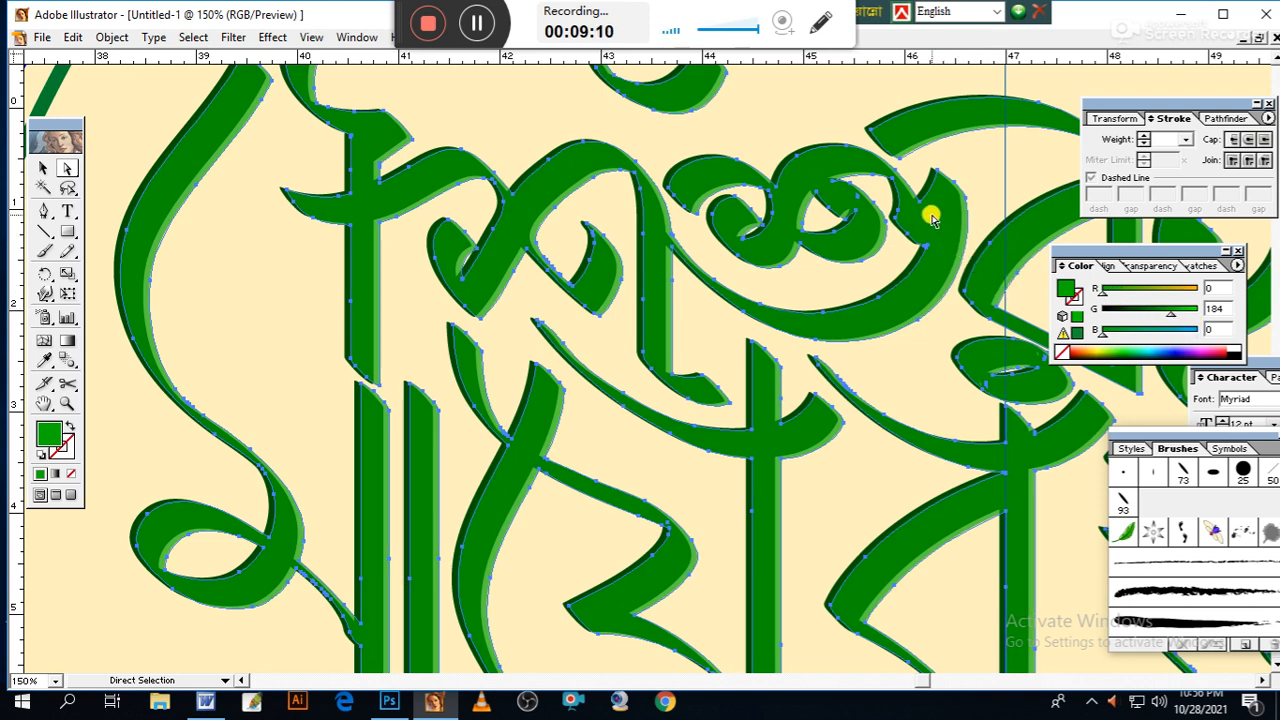
pyautogui.click(754, 126)
pyautogui.hotkey('ctrl', 'a')
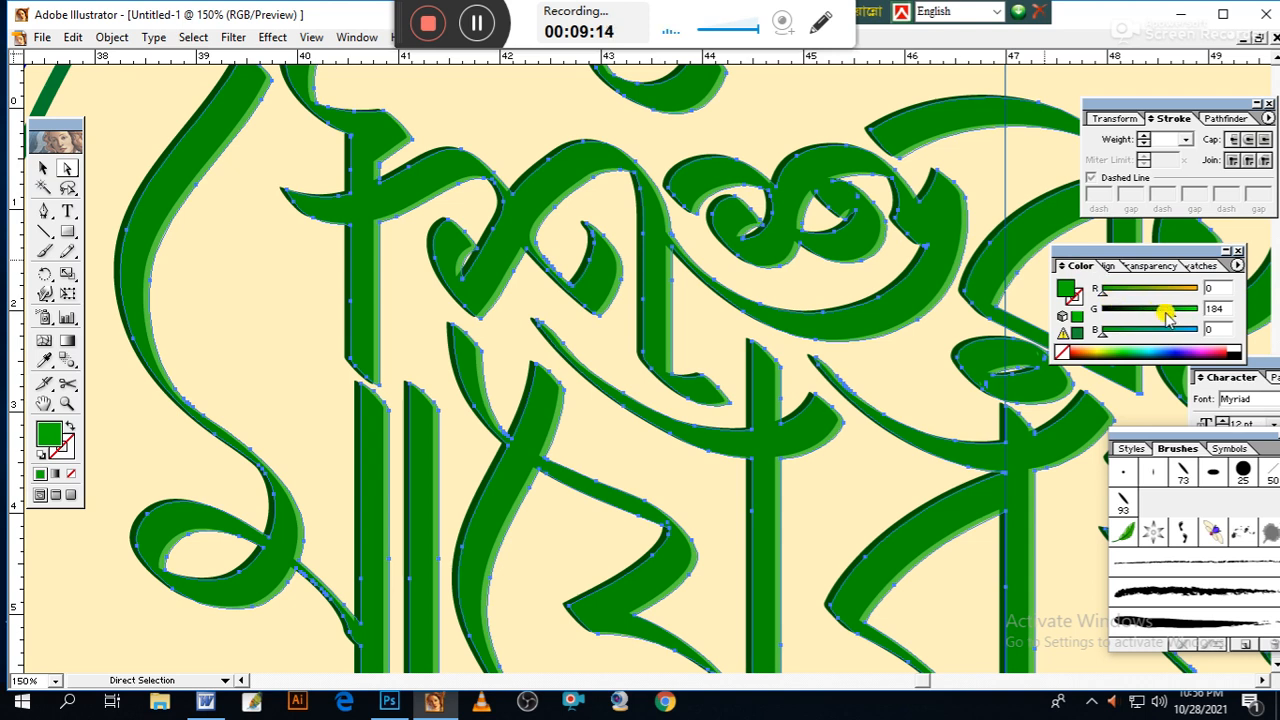
pyautogui.moveTo(1172, 316); pyautogui.dragTo(1155, 316)
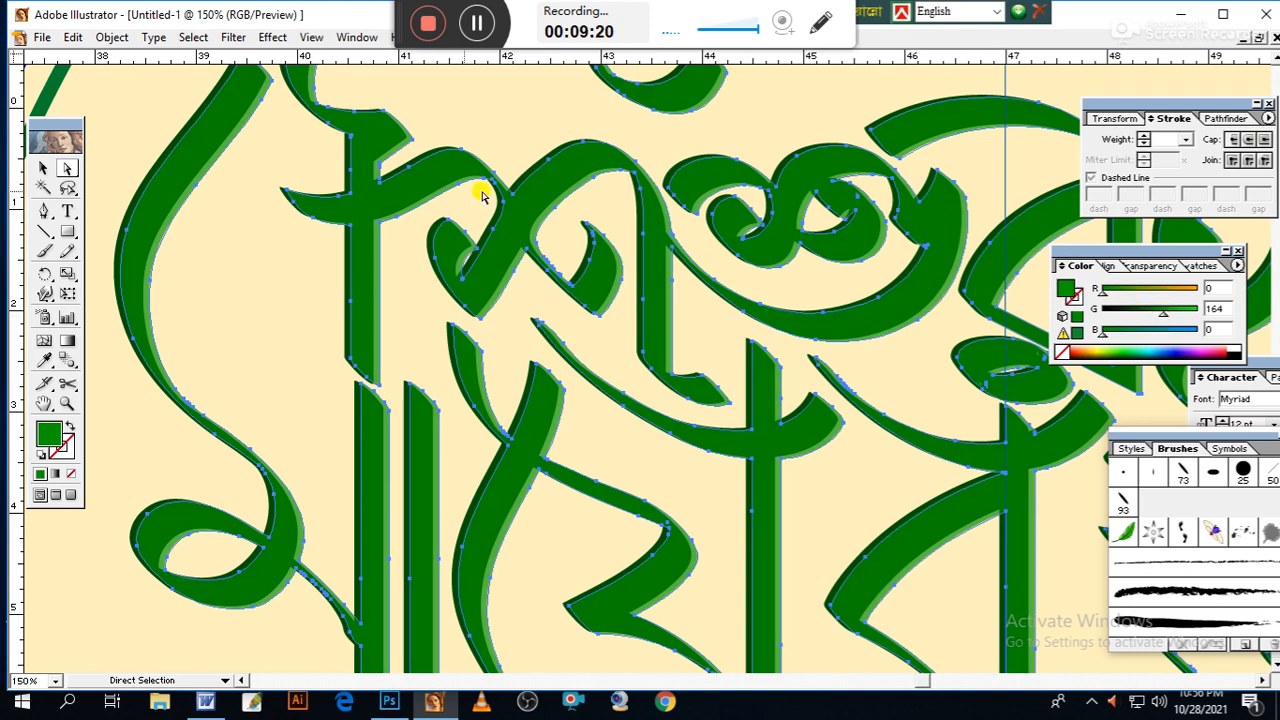
# Recolour the semi-transparent lettering to olive yellow, RGB 197, 199, 0, and check it against the whole frame
pyautogui.click(262, 210)
pyautogui.click(408, 218)
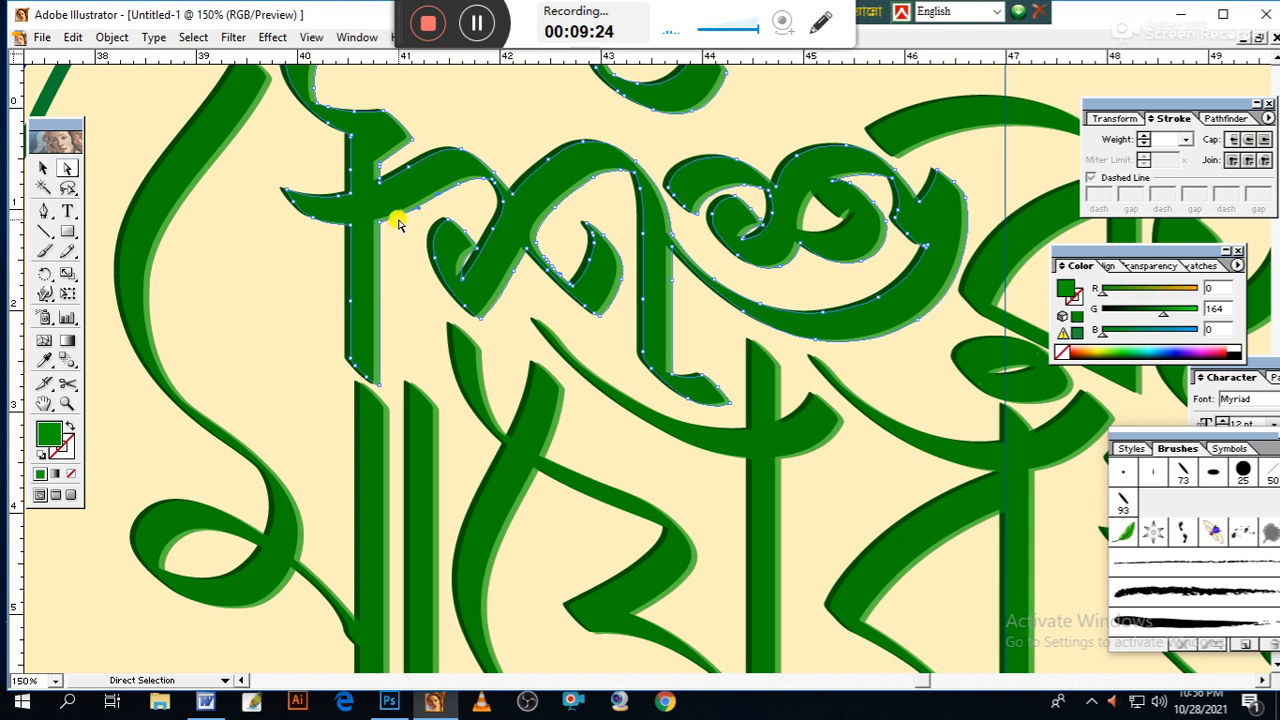
pyautogui.moveTo(1166, 313); pyautogui.dragTo(1178, 318)
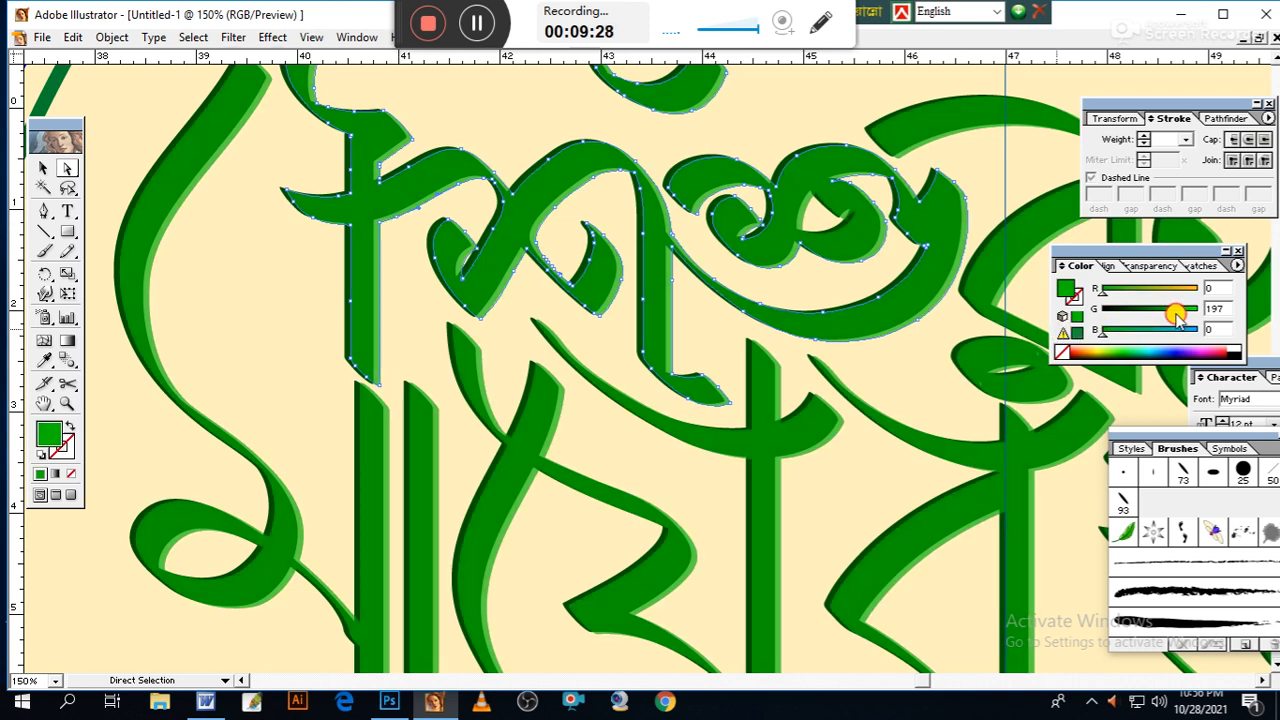
pyautogui.moveTo(1102, 333)
pyautogui.mouseDown()
pyautogui.moveTo(1148, 342)
pyautogui.moveTo(1098, 335)
pyautogui.mouseUp()
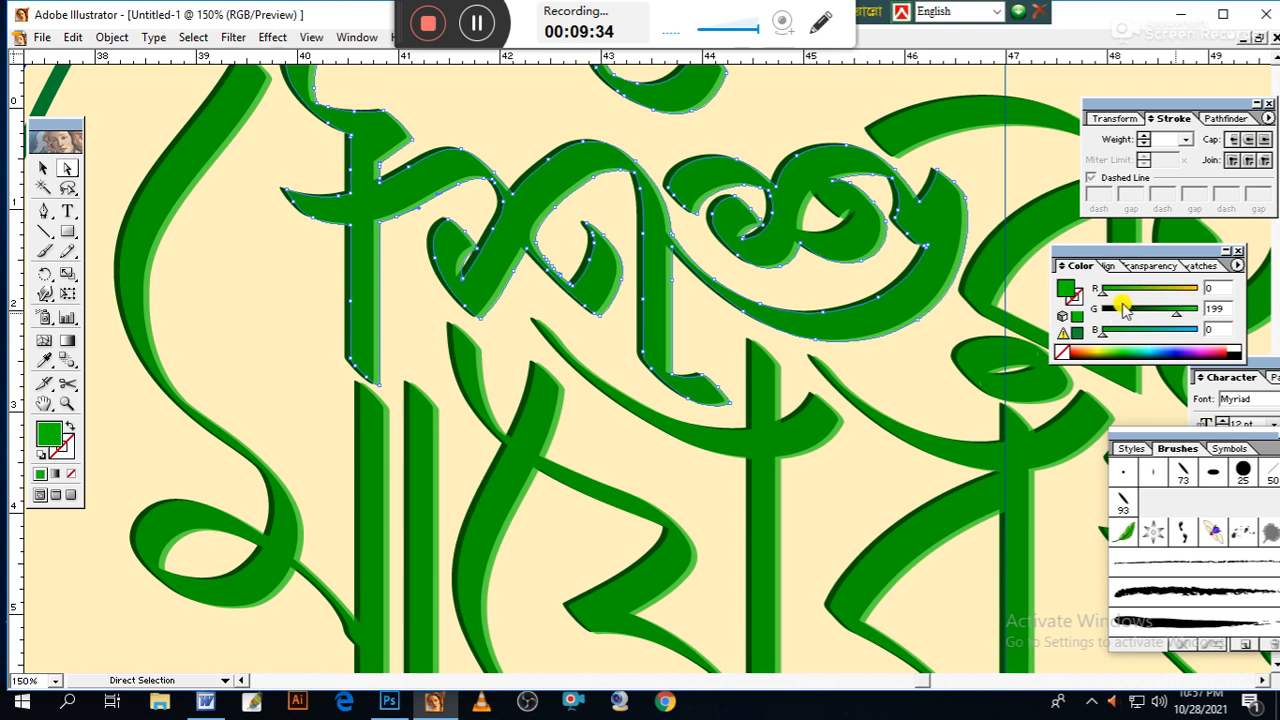
pyautogui.moveTo(1106, 292); pyautogui.dragTo(1183, 296)
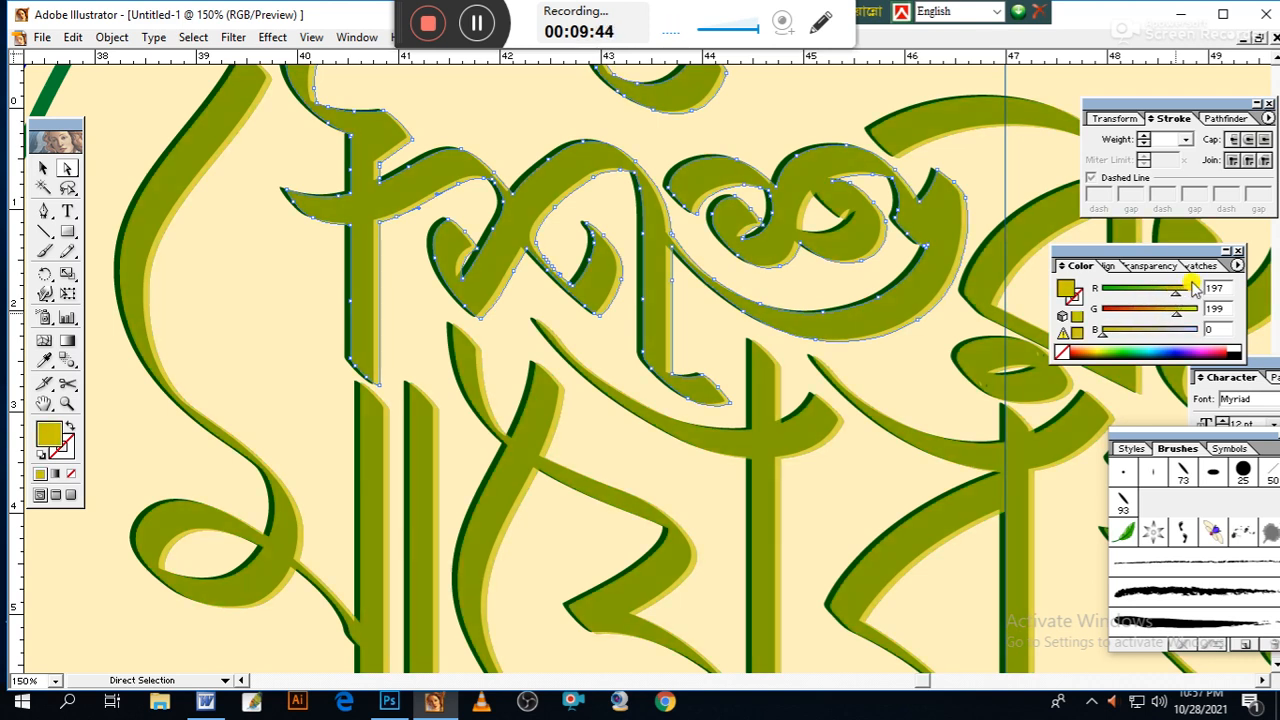
pyautogui.hotkey('ctrl', '-')
pyautogui.hotkey('ctrl', '-')
pyautogui.hotkey('ctrl', '-')
pyautogui.click(312, 318)
pyautogui.hotkey('ctrl', '+')
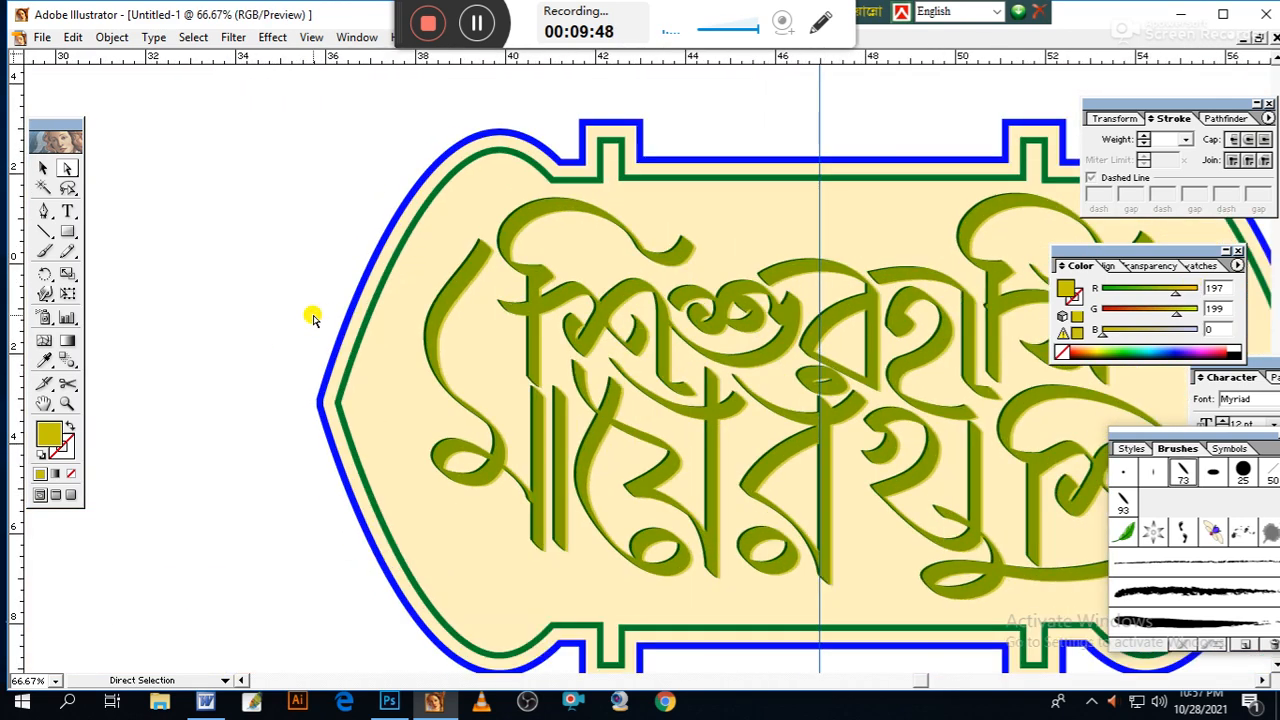
pyautogui.hscroll(3, 414, 386)
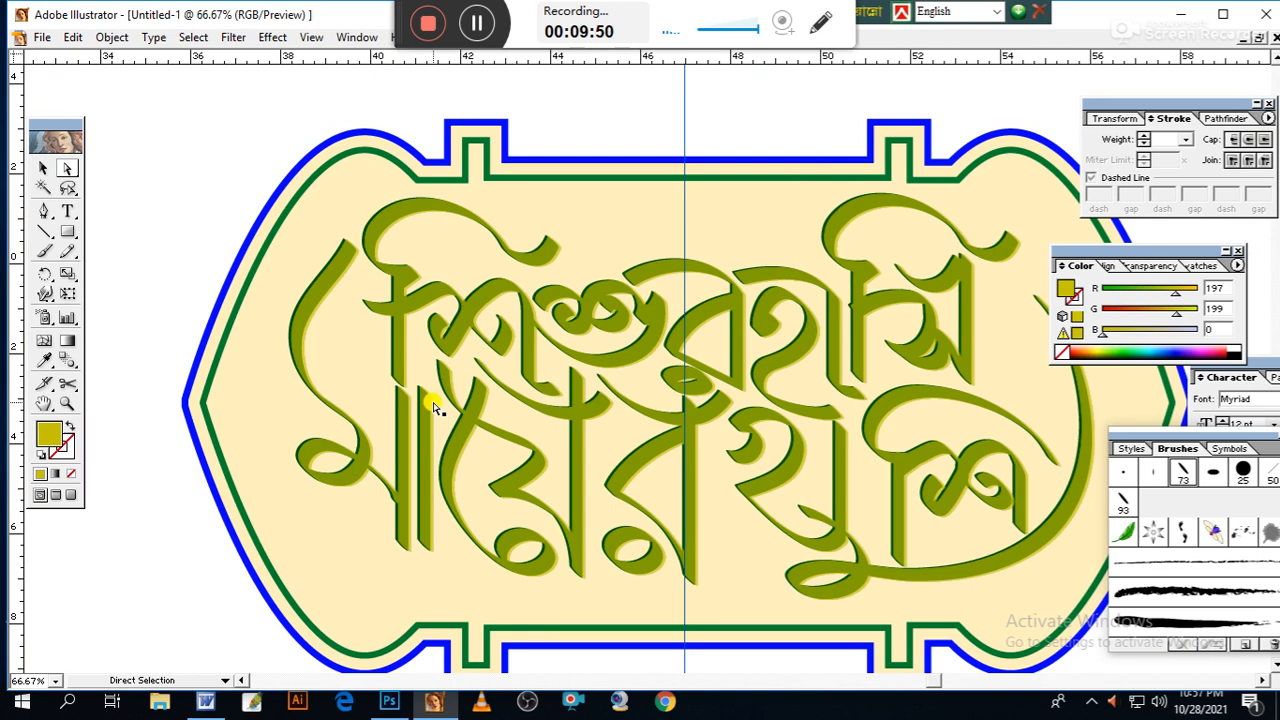
# Turn the semi-transparent lettering's fill back to green, RGB 0, 154, 0, and deselect it
pyautogui.hotkey('ctrl', '+')
pyautogui.hotkey('ctrl', '+')
pyautogui.hscroll(3, 478, 400)
pyautogui.hotkey('ctrl', 'a')
pyautogui.moveTo(1176, 293); pyautogui.dragTo(1102, 292)
pyautogui.moveTo(1177, 309); pyautogui.dragTo(1155, 312)
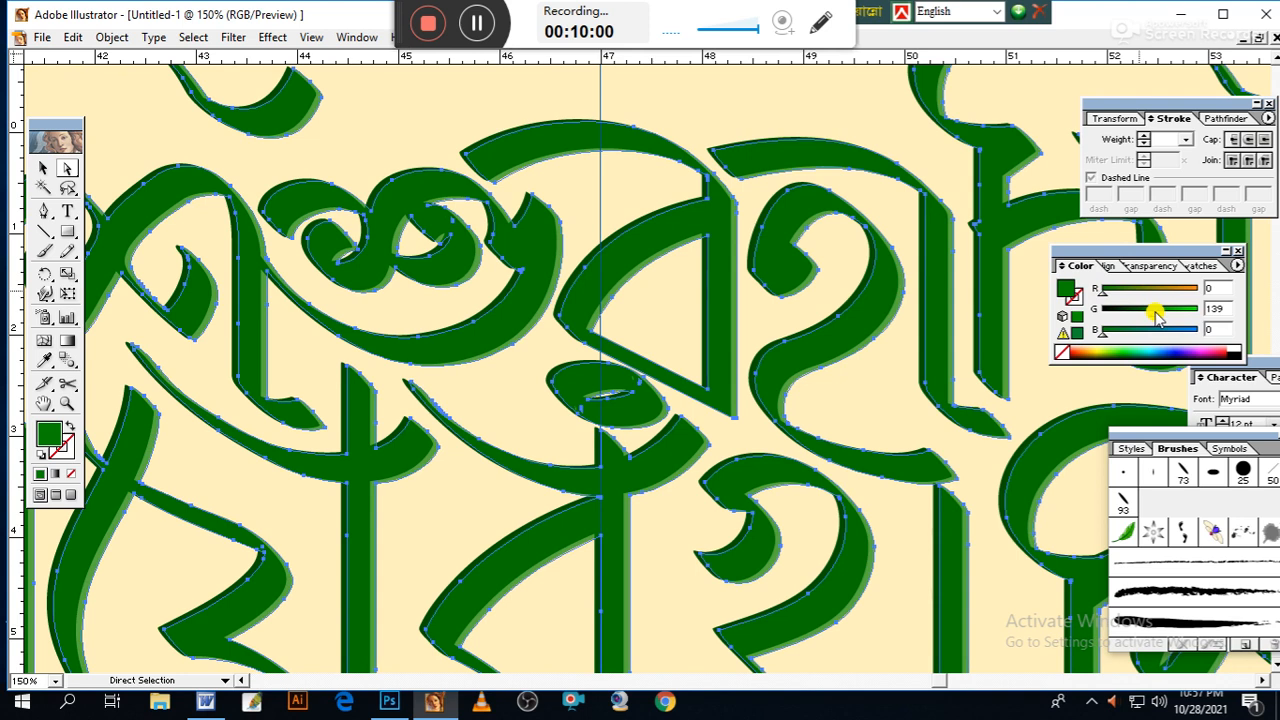
pyautogui.moveTo(1155, 312); pyautogui.dragTo(1146, 312)
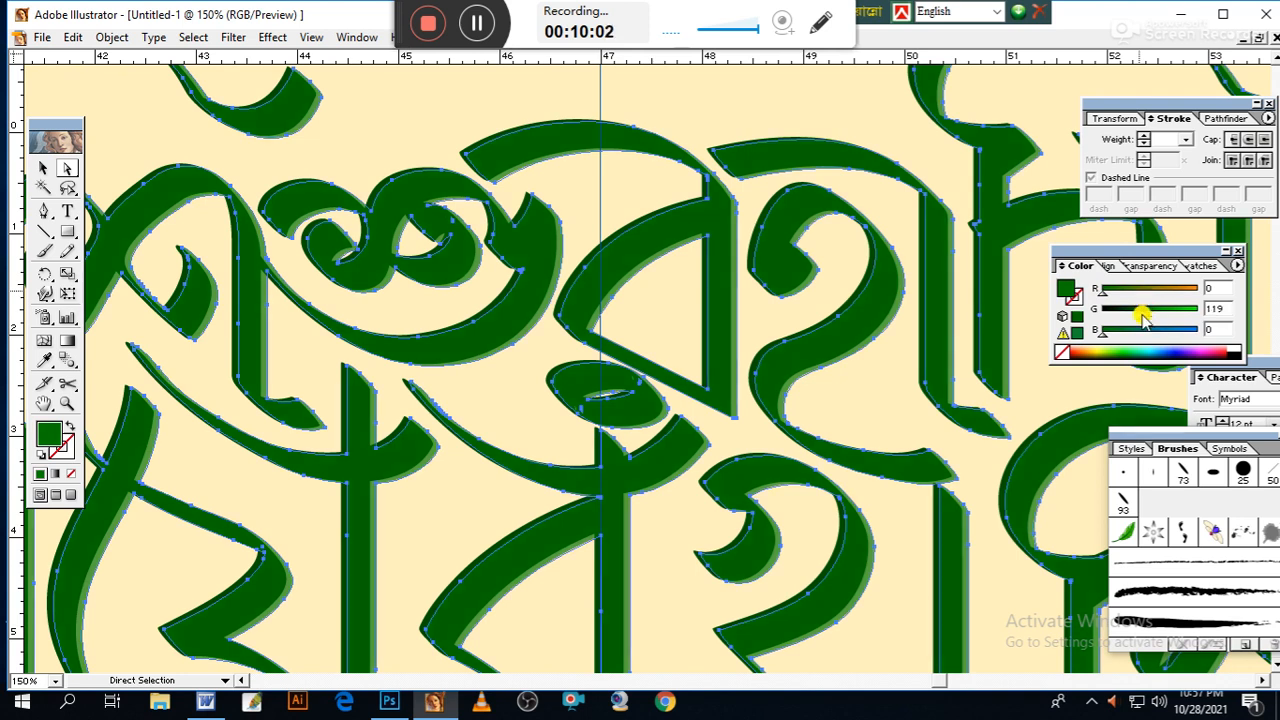
pyautogui.click(831, 378)
pyautogui.click(809, 356)
pyautogui.moveTo(1146, 314)
pyautogui.mouseDown()
pyautogui.moveTo(1183, 316)
pyautogui.moveTo(1152, 322)
pyautogui.mouseUp()
pyautogui.click(900, 395)
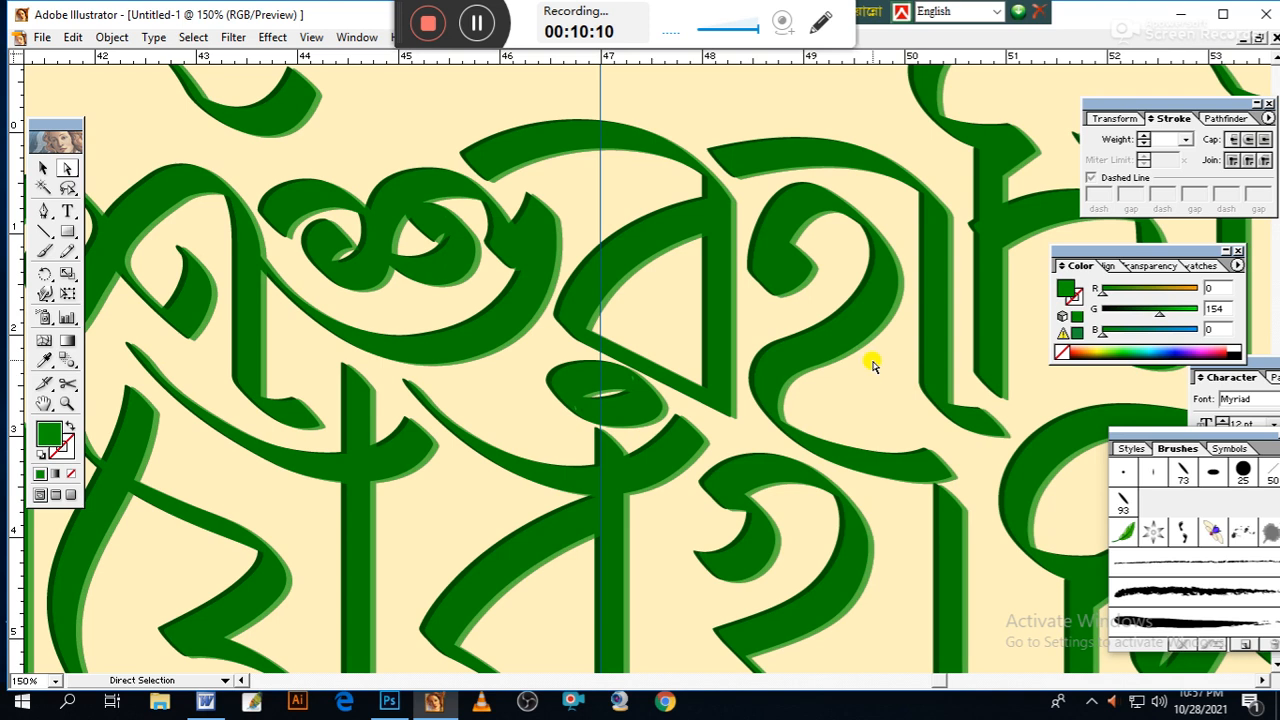
# Select all lettering pieces sharing the front letter's fill and stroke, and set their fill to RGB 0, 182, 0
pyautogui.click(877, 344)
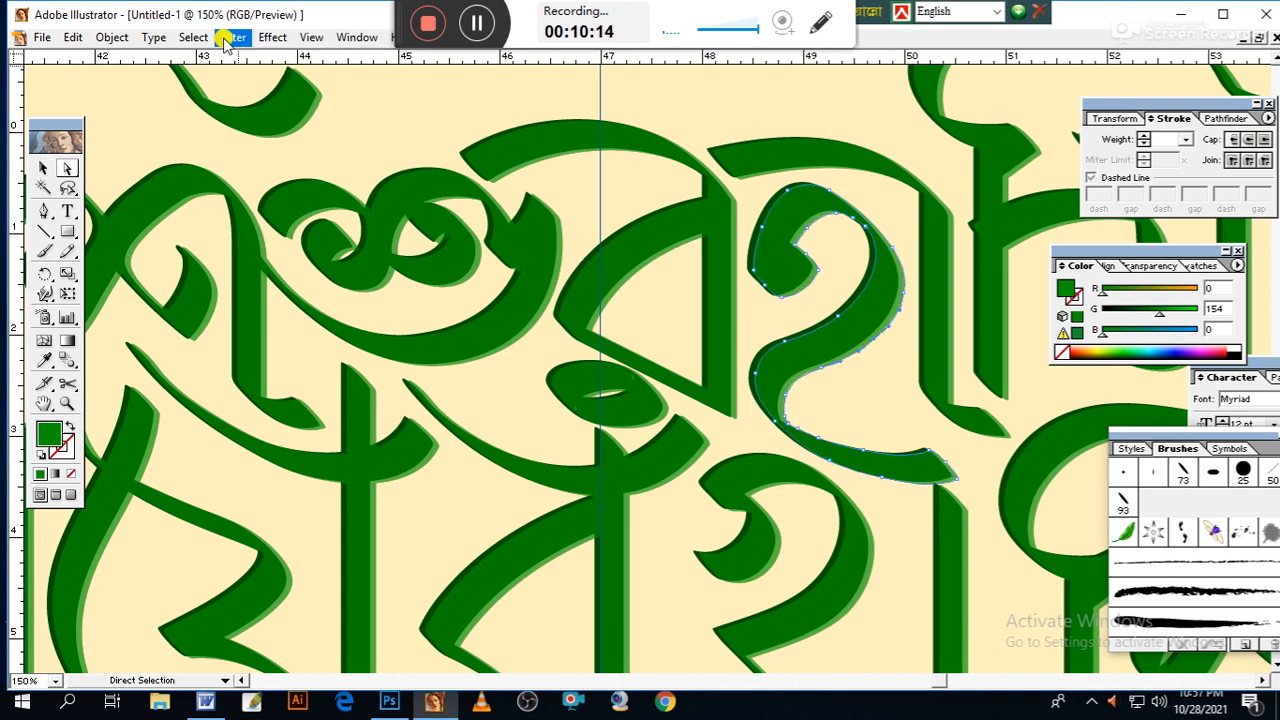
pyautogui.click(190, 37)
pyautogui.moveTo(206, 181)
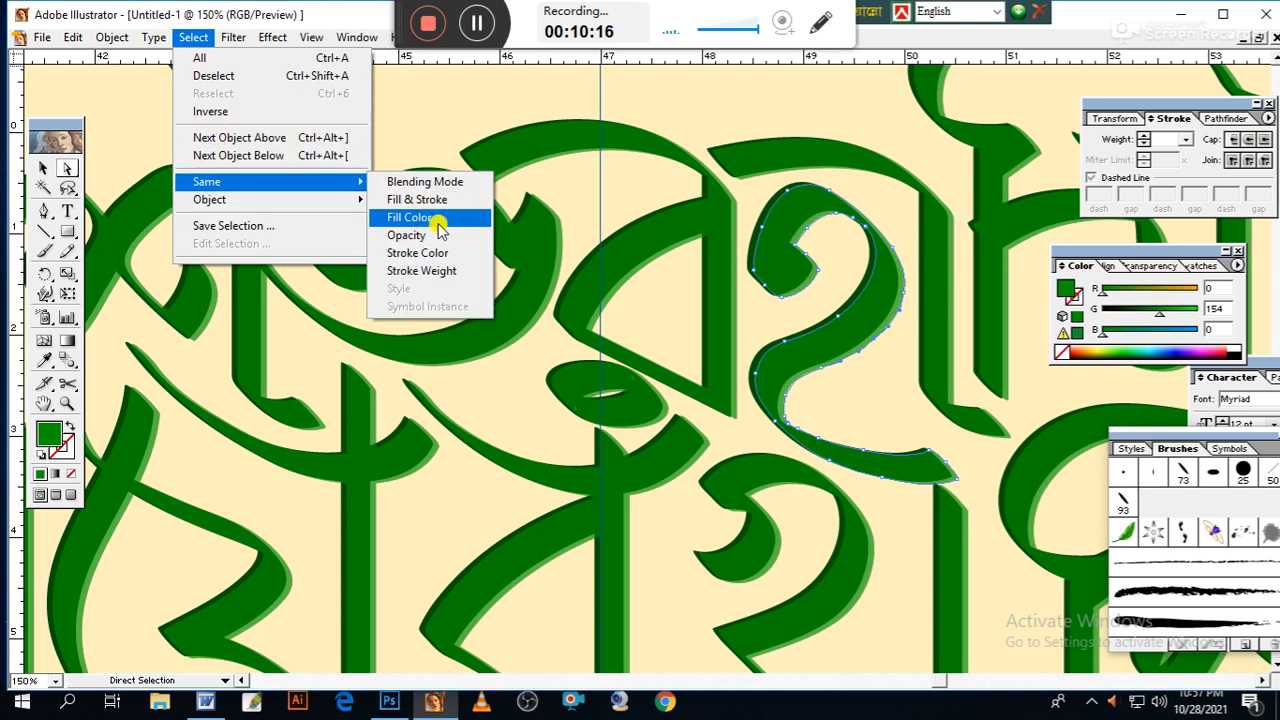
pyautogui.click(428, 199)
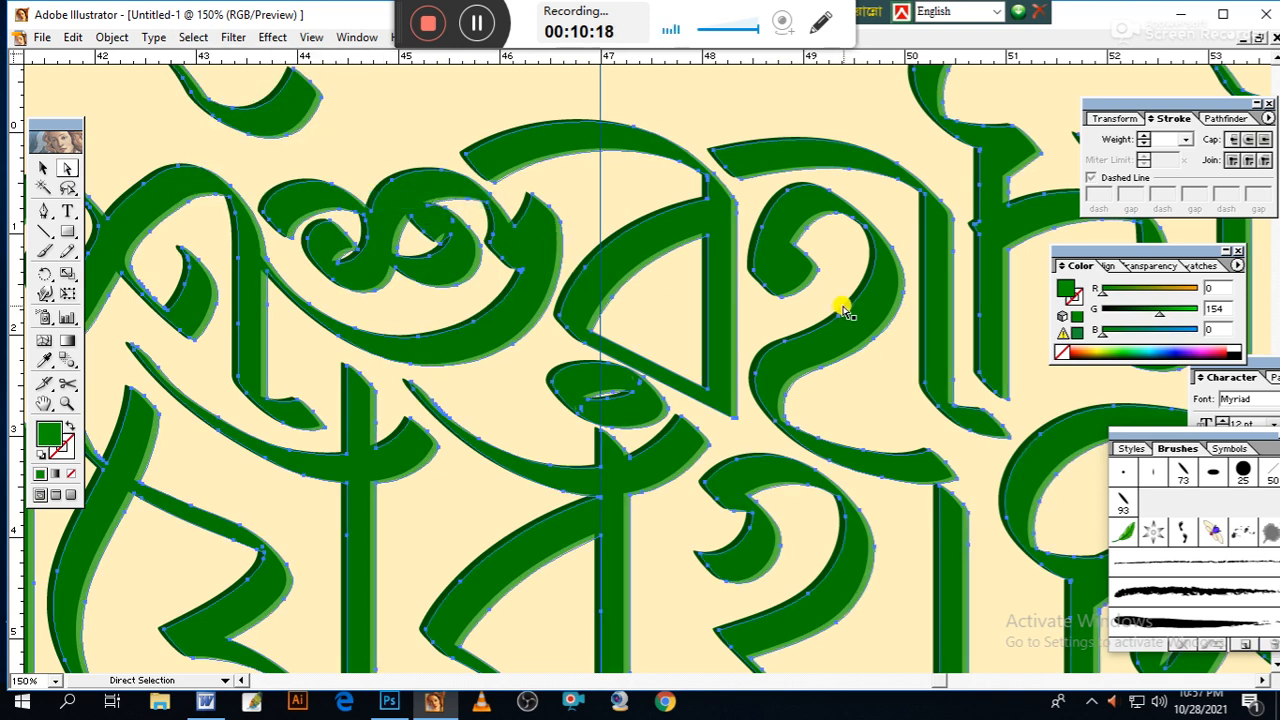
pyautogui.moveTo(1160, 316)
pyautogui.mouseDown()
pyautogui.moveTo(1140, 314)
pyautogui.moveTo(1173, 314)
pyautogui.mouseUp()
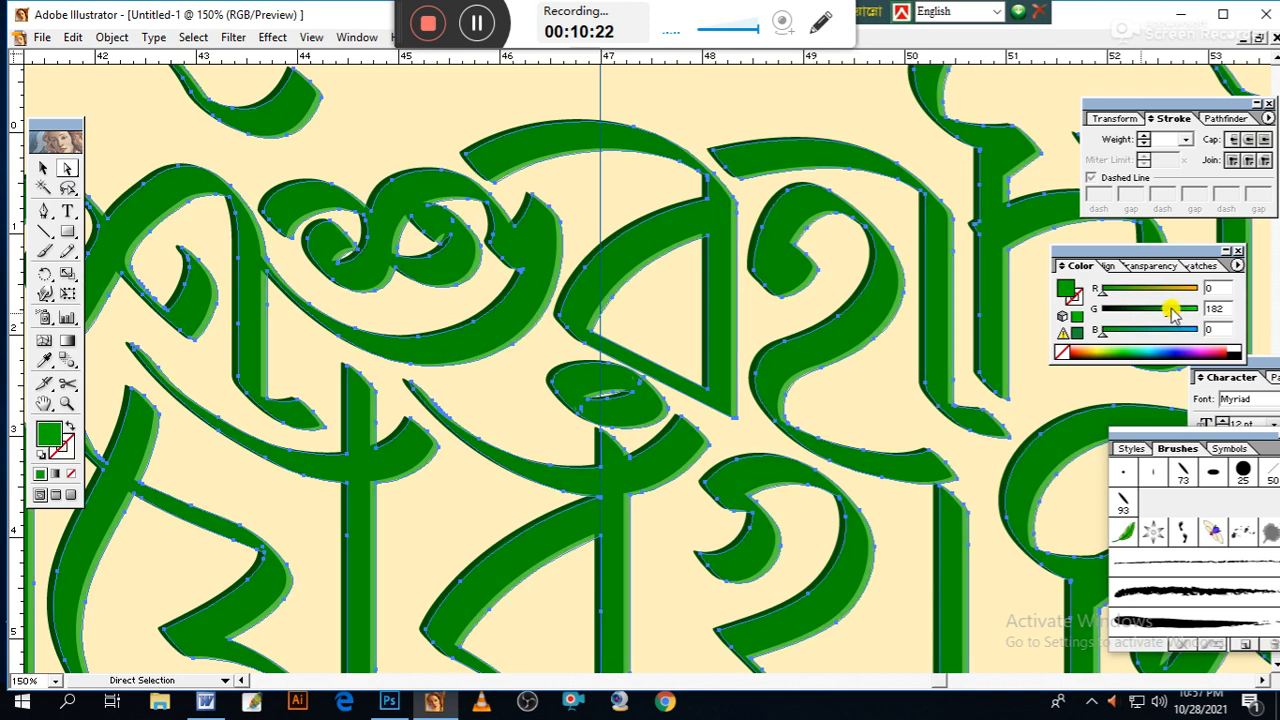
# Try brighter greens on the selected front lettering, set its fill back to RGB 0, 182, 0, and deselect it
pyautogui.moveTo(1173, 312); pyautogui.dragTo(1197, 318)
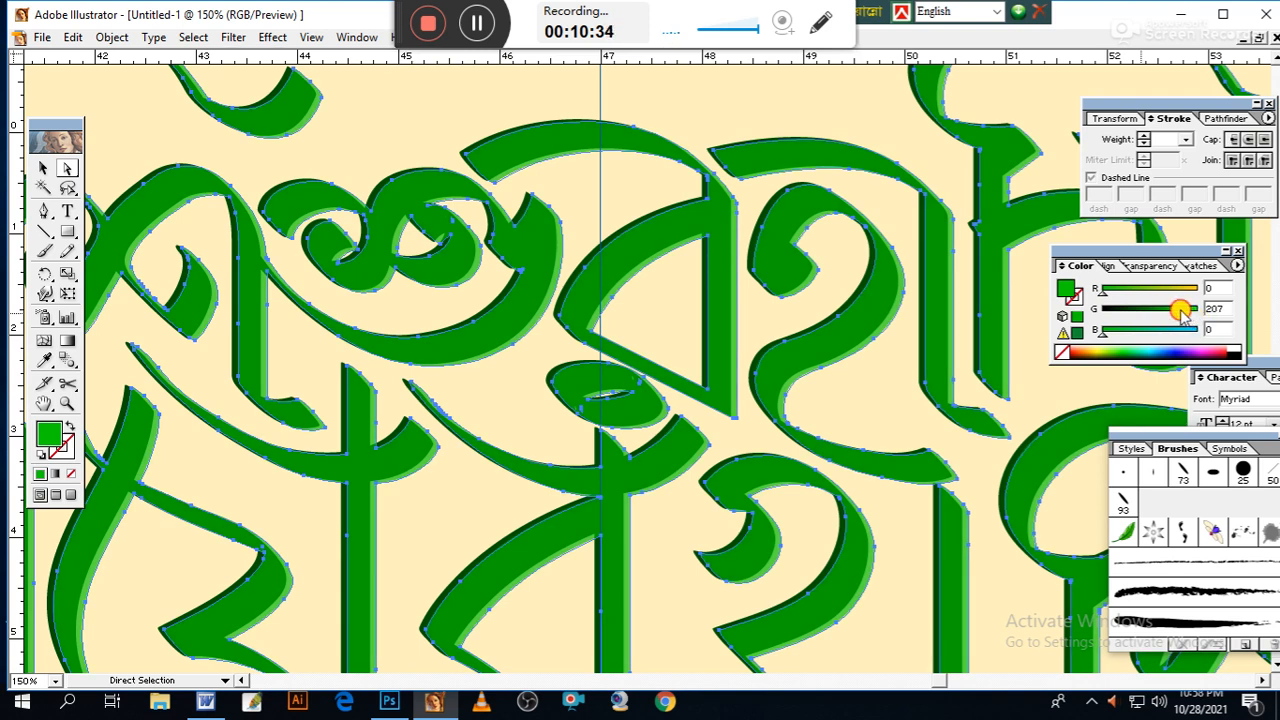
pyautogui.moveTo(1181, 312); pyautogui.dragTo(1171, 315)
pyautogui.click(887, 212)
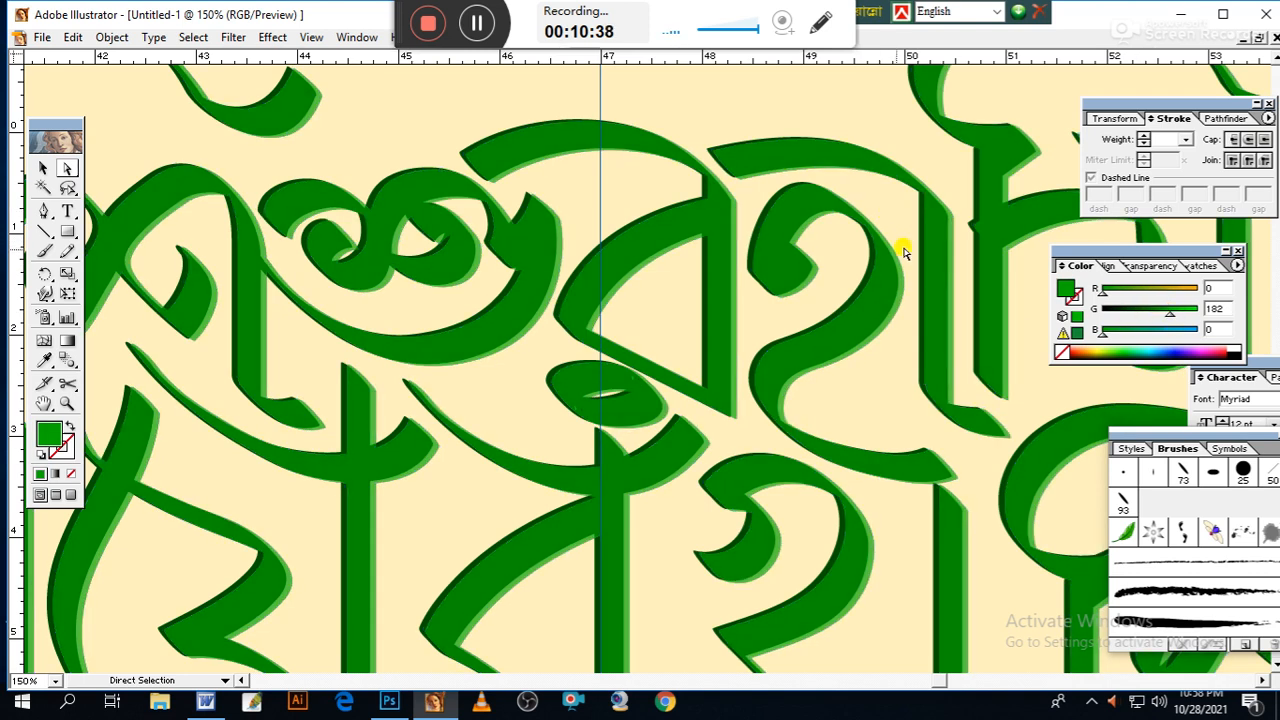
# Reselect the front lettering, darken its fill to RGB 0, 129, 0, and check it deselected against the whole frame
pyautogui.hotkey('ctrl', 'a')
pyautogui.moveTo(1169, 314); pyautogui.dragTo(1155, 316)
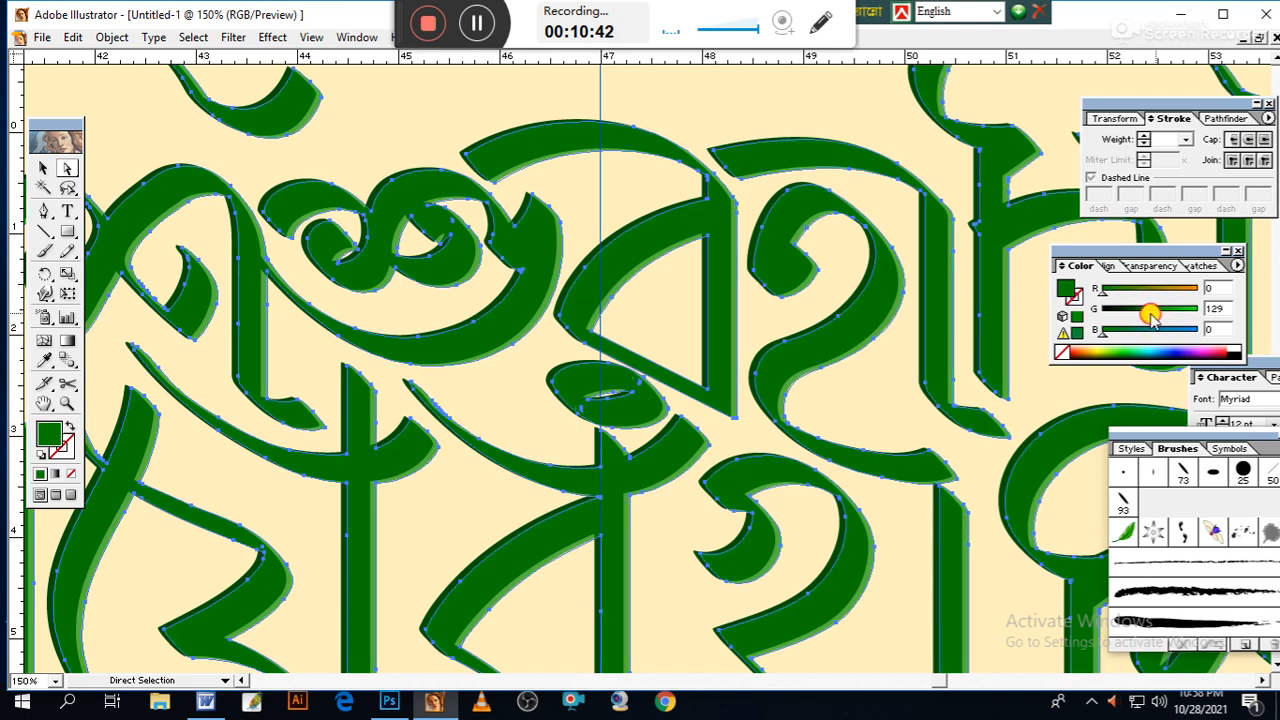
pyautogui.click(916, 230)
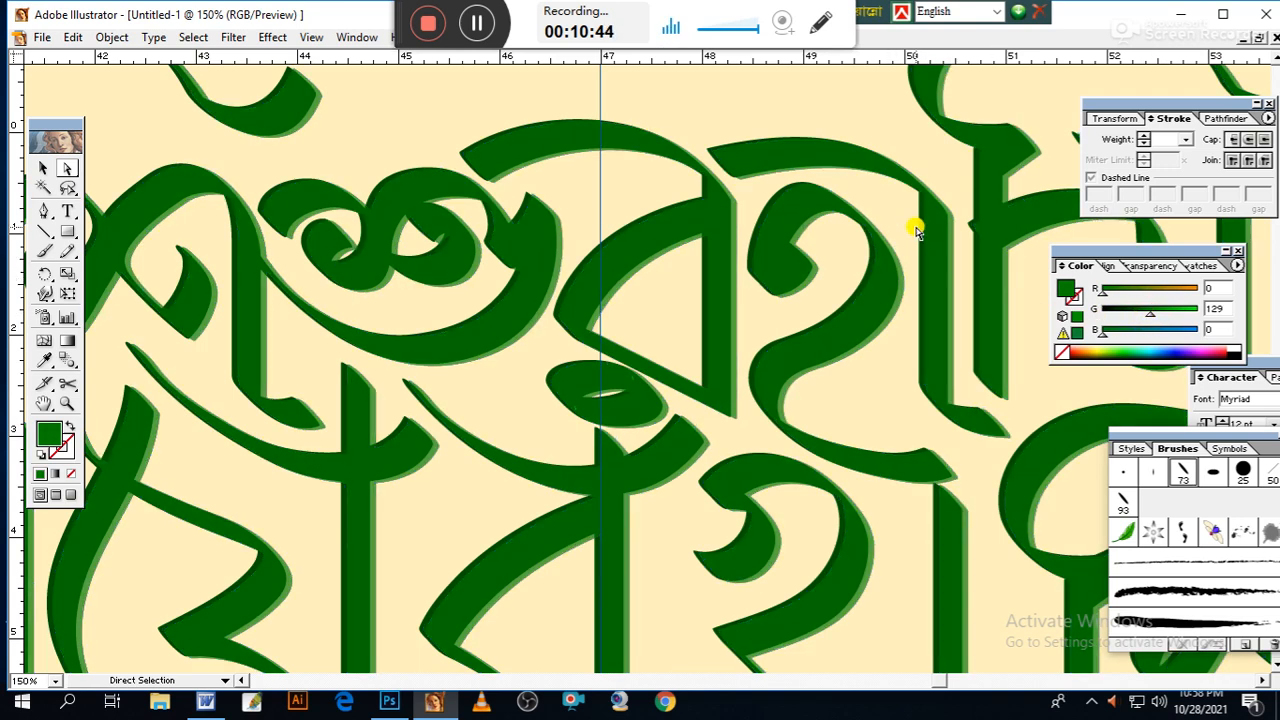
pyautogui.hotkey('ctrl', '-')
pyautogui.hotkey('ctrl', '-')
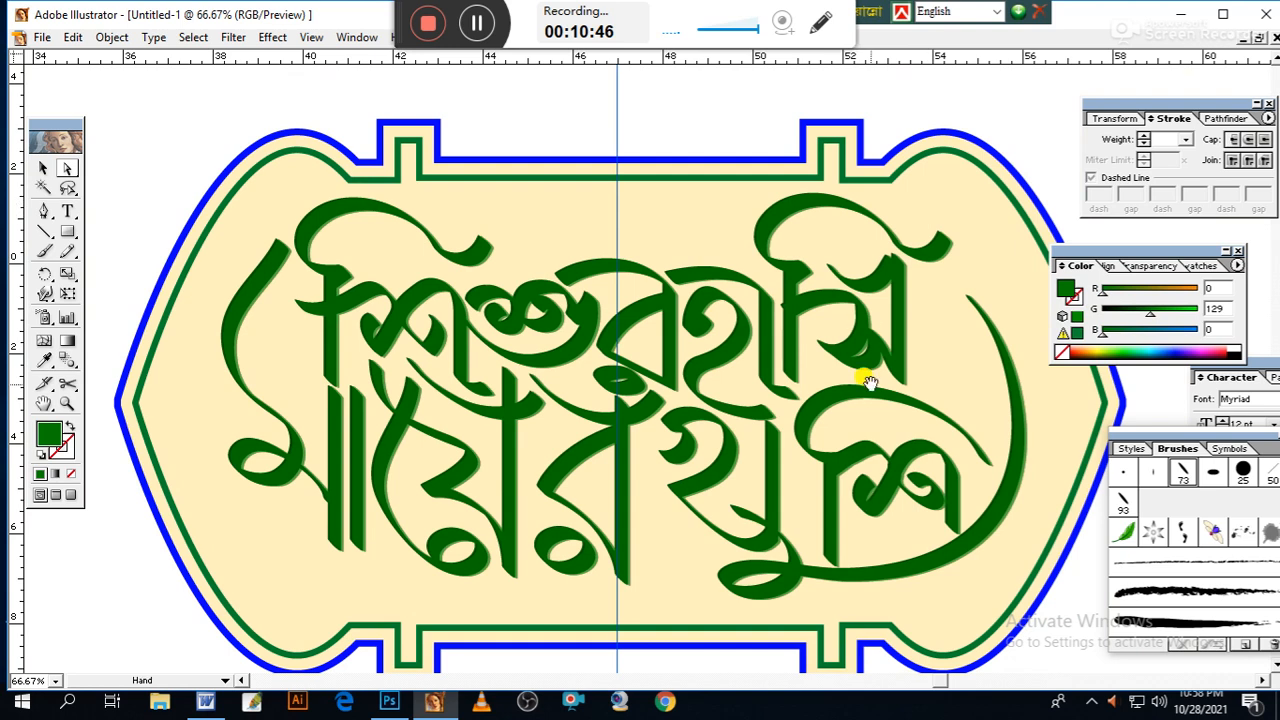
pyautogui.moveTo(866, 371); pyautogui.dragTo(807, 397)
# Reselect the front lettering and try blue, yellow-green and dark green fills, ending on bright green, RGB 97, 255, 0
pyautogui.hotkey('ctrl', '+')
pyautogui.hotkey('ctrl', '+')
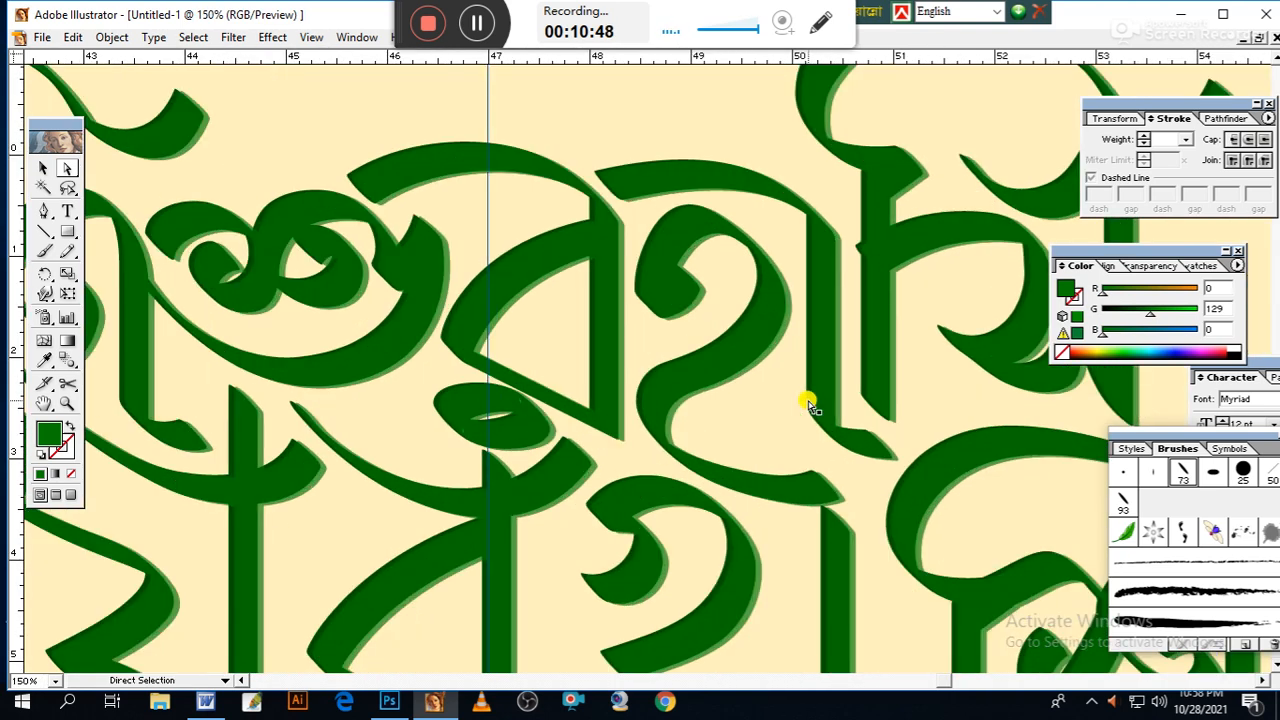
pyautogui.moveTo(818, 483); pyautogui.dragTo(796, 438)
pyautogui.click(704, 320)
pyautogui.click(1176, 348)
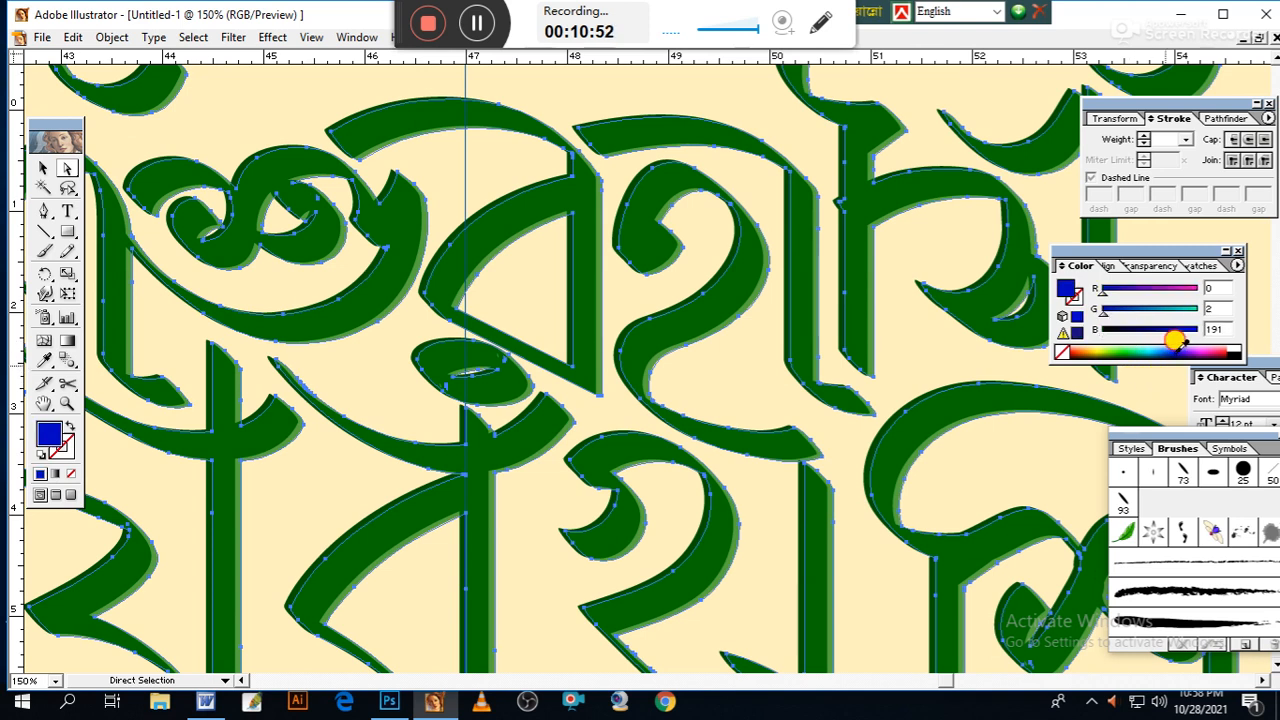
pyautogui.click(1116, 344)
pyautogui.click(1126, 344)
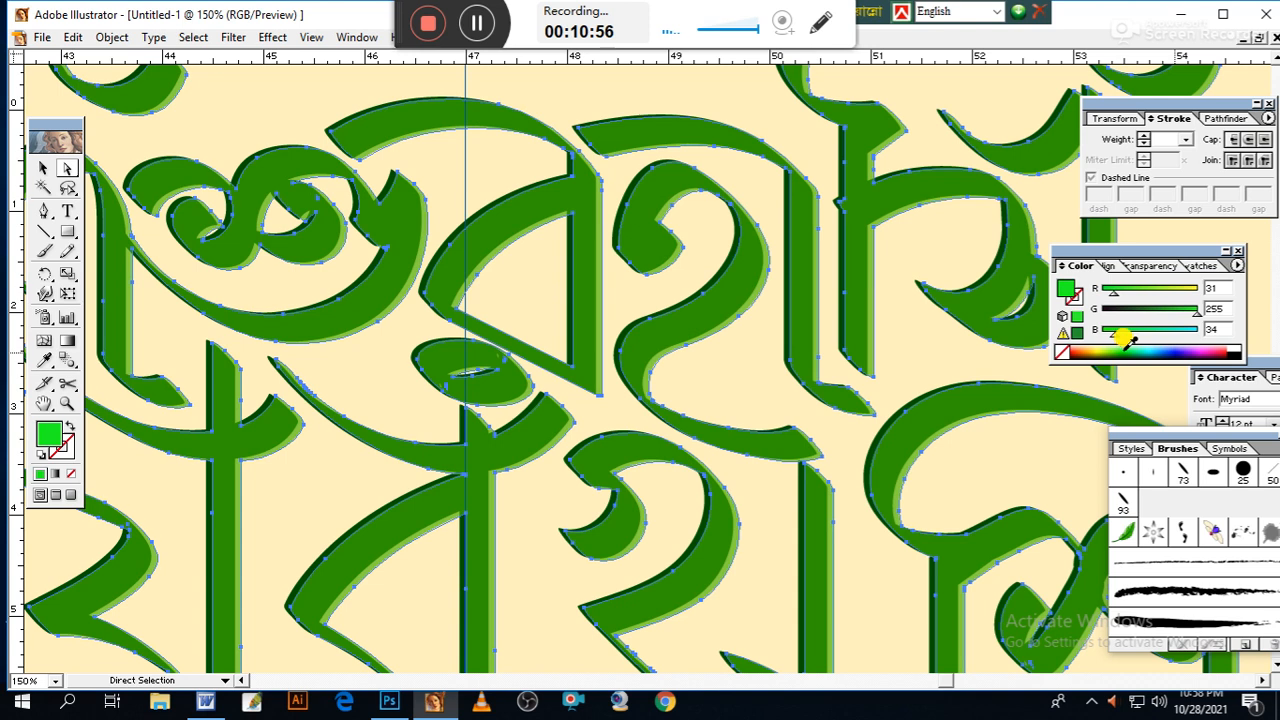
pyautogui.click(1114, 345)
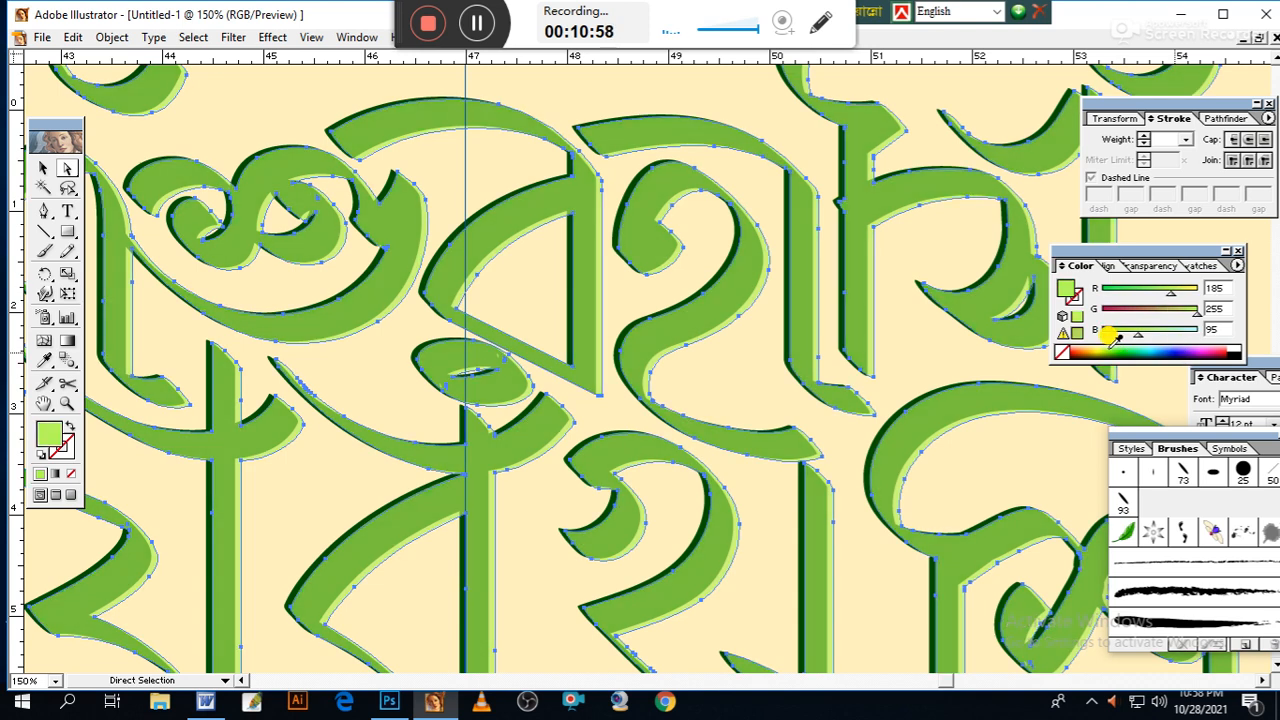
pyautogui.click(1127, 345)
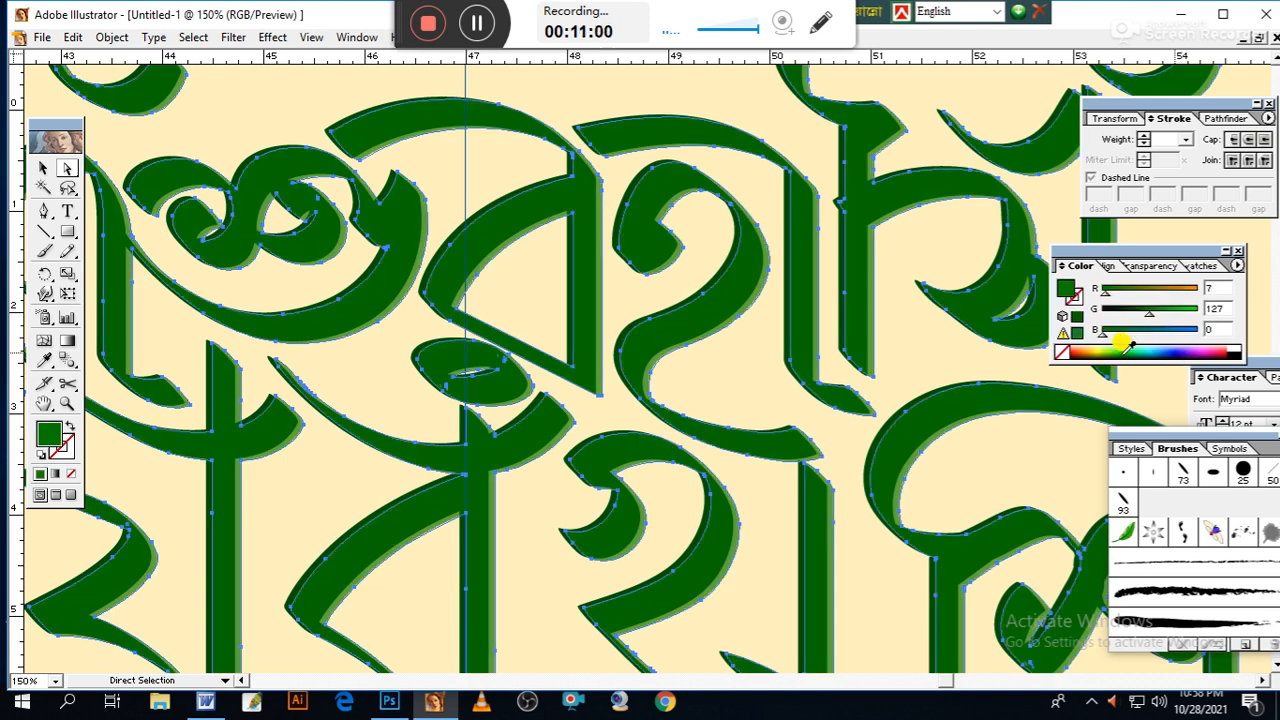
pyautogui.click(1128, 343)
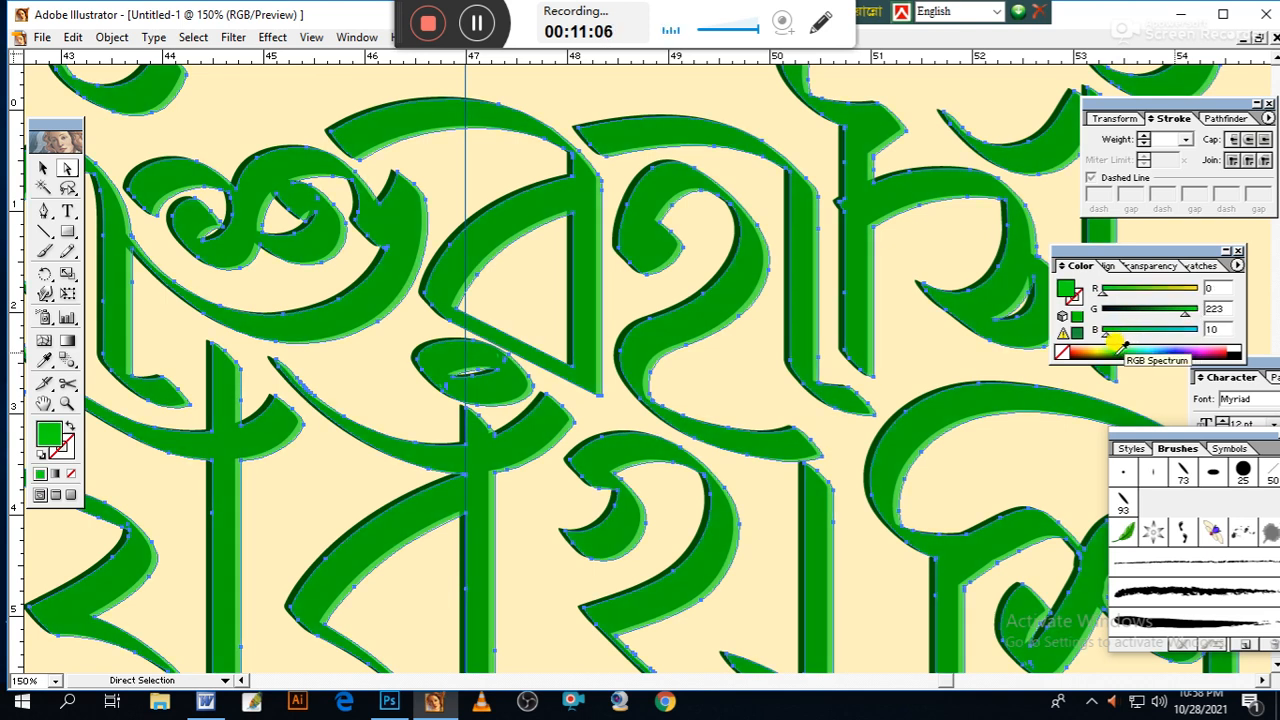
pyautogui.click(1113, 340)
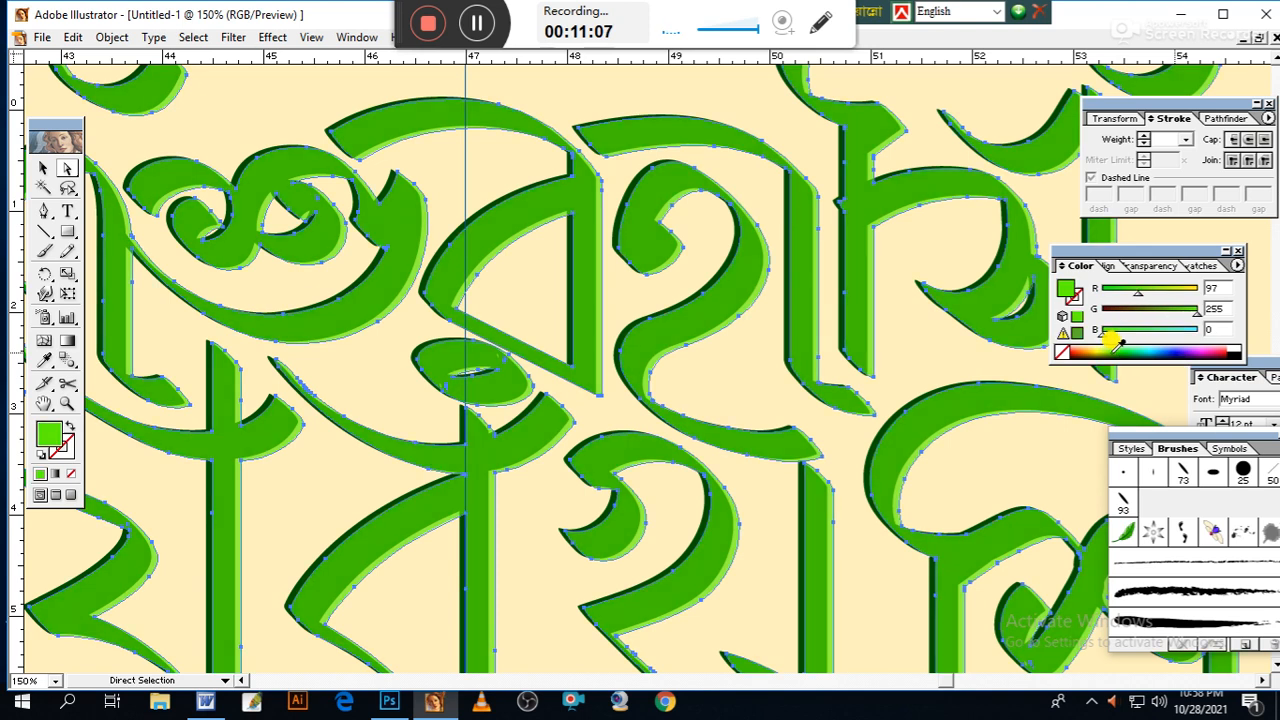
# Apply a black Multiply drop shadow to the lettering with 95% opacity, 0.1 in offsets and 0.07 in blur
pyautogui.click(477, 23)
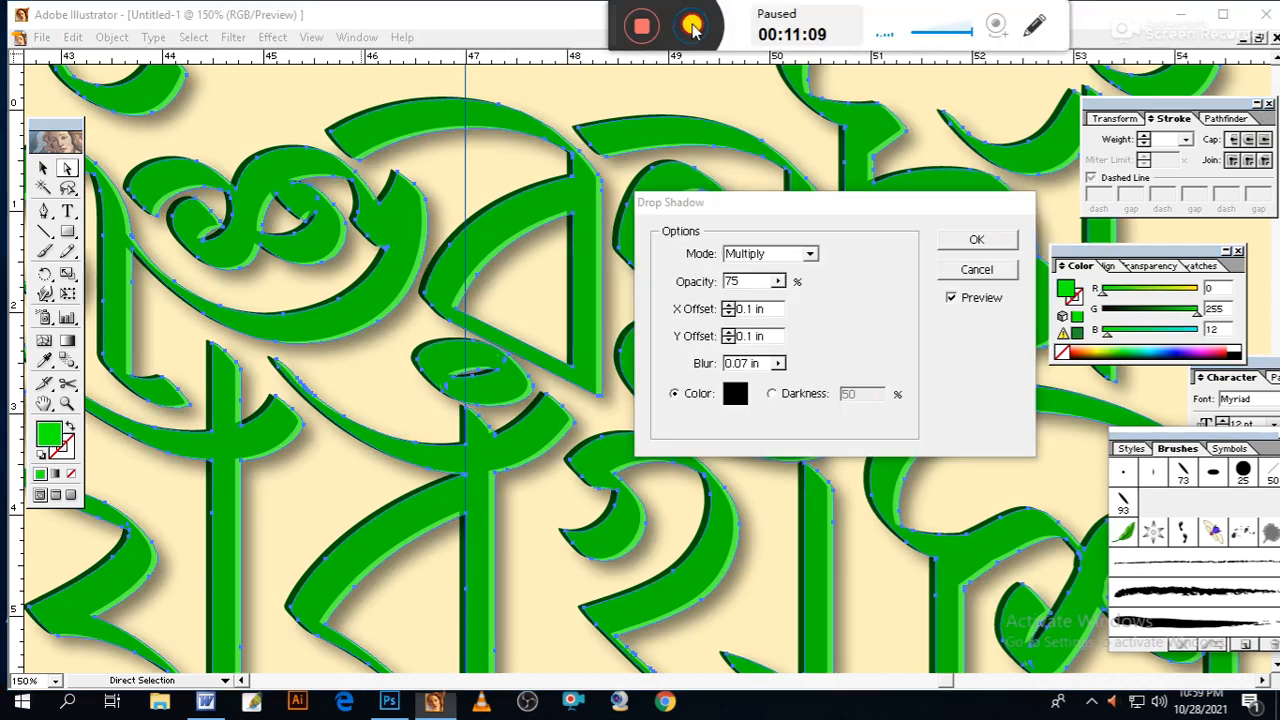
pyautogui.click(692, 27)
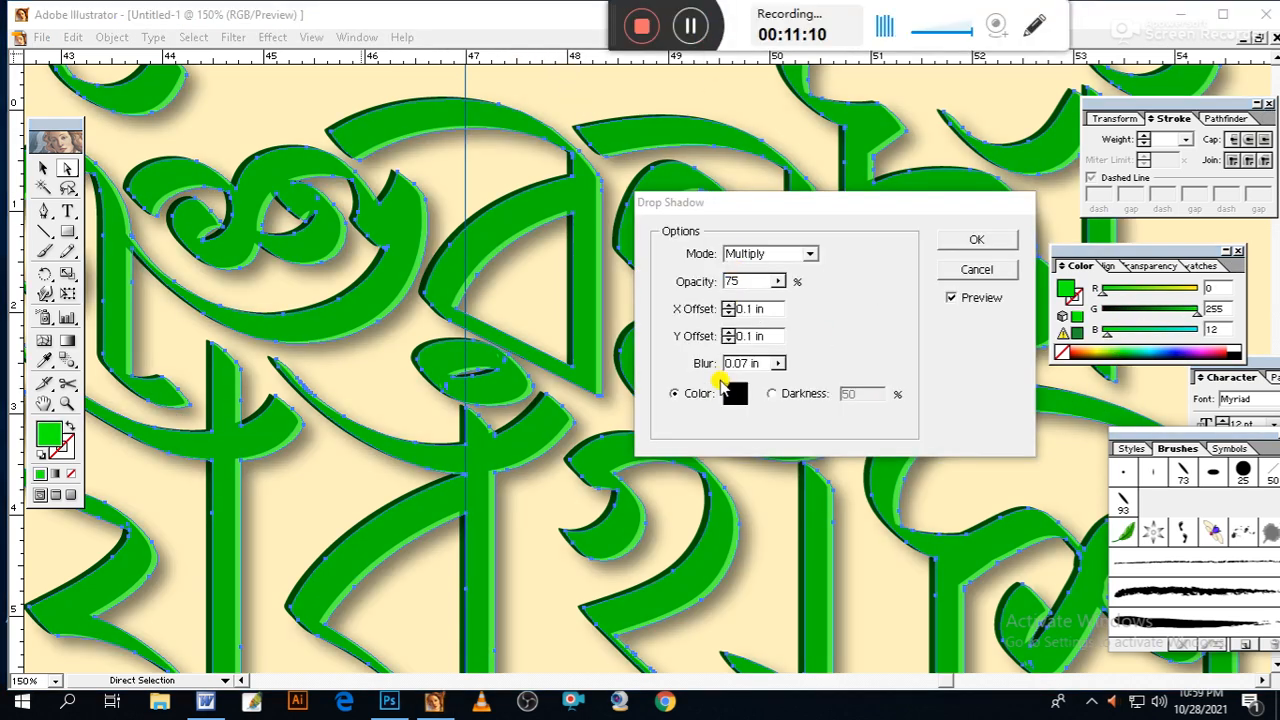
pyautogui.click(777, 283)
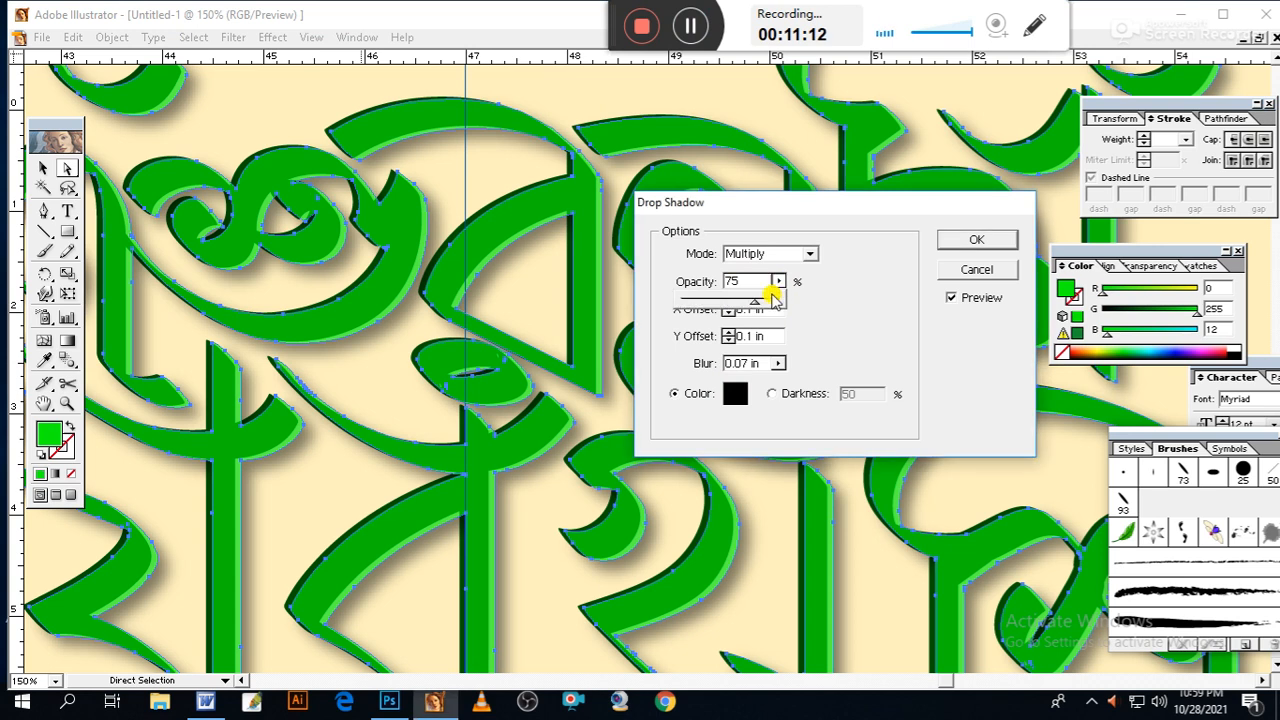
pyautogui.moveTo(756, 300); pyautogui.dragTo(777, 302)
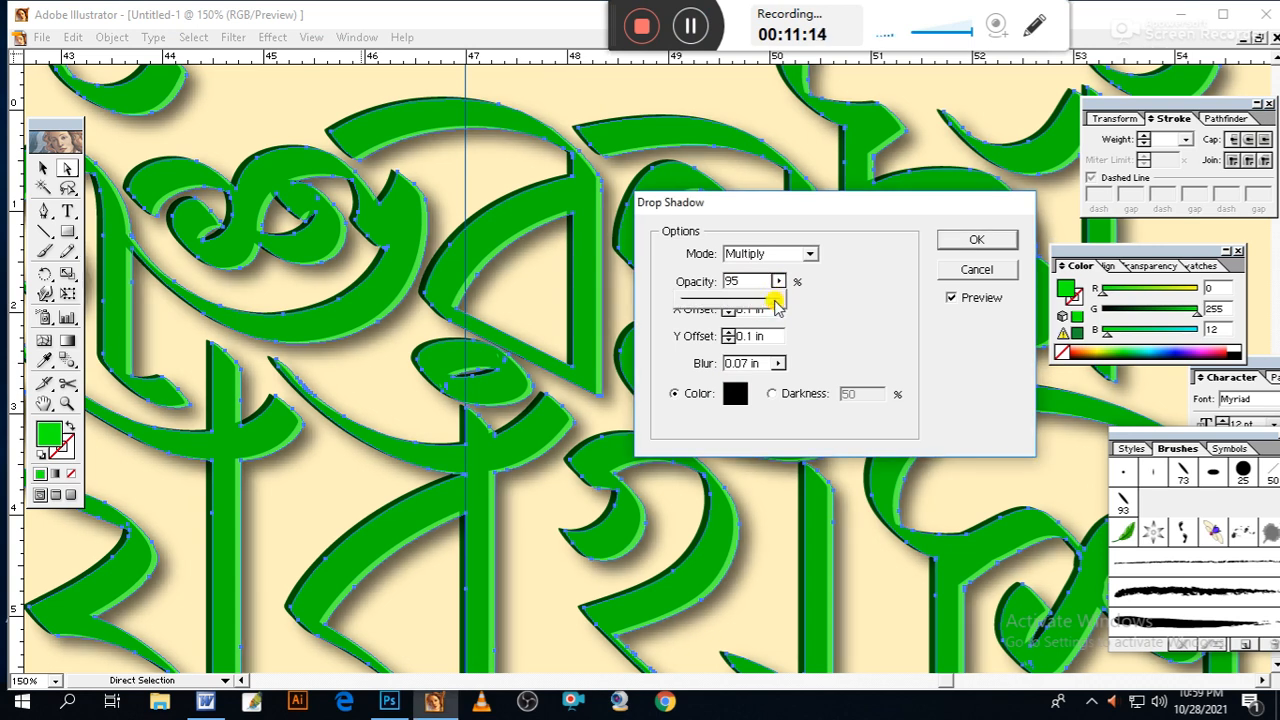
pyautogui.click(972, 240)
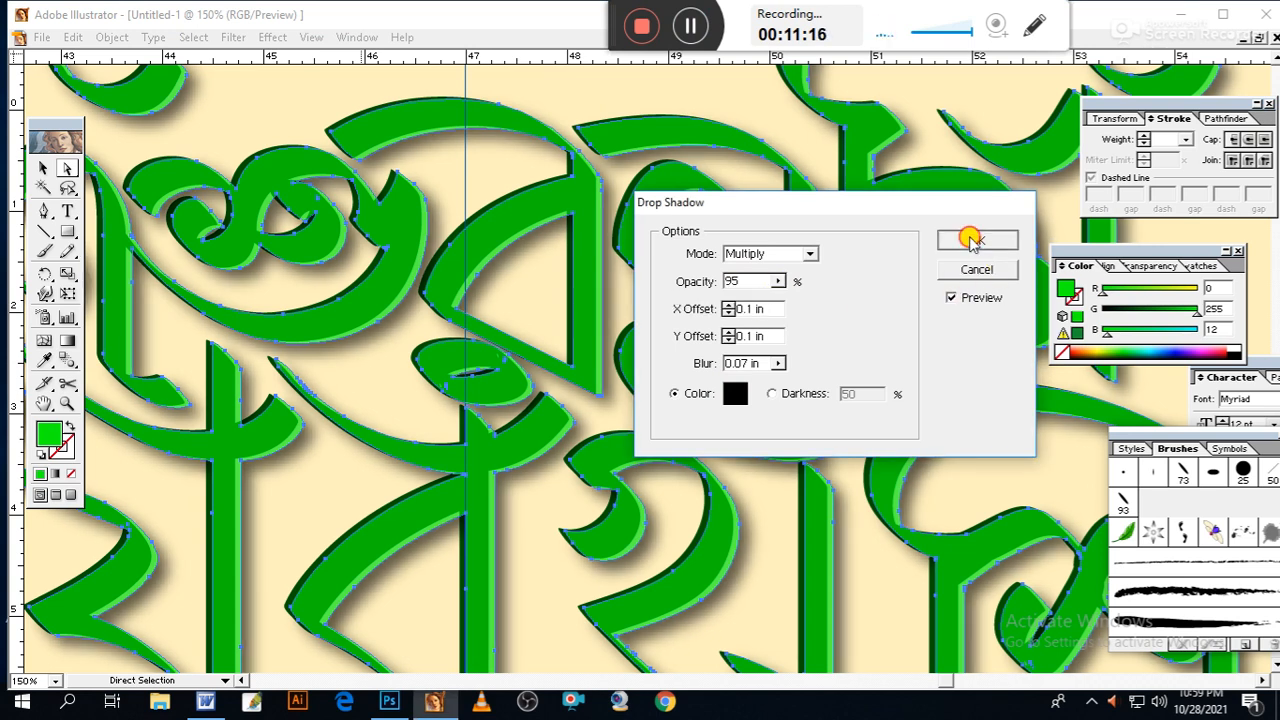
# Reselect the shadowed front lettering and darken its fill to RGB 0, 144, 12
pyautogui.click(751, 397)
pyautogui.moveTo(751, 397); pyautogui.dragTo(845, 316)
pyautogui.hotkey('ctrl', 'a')
pyautogui.moveTo(1196, 314); pyautogui.dragTo(1154, 316)
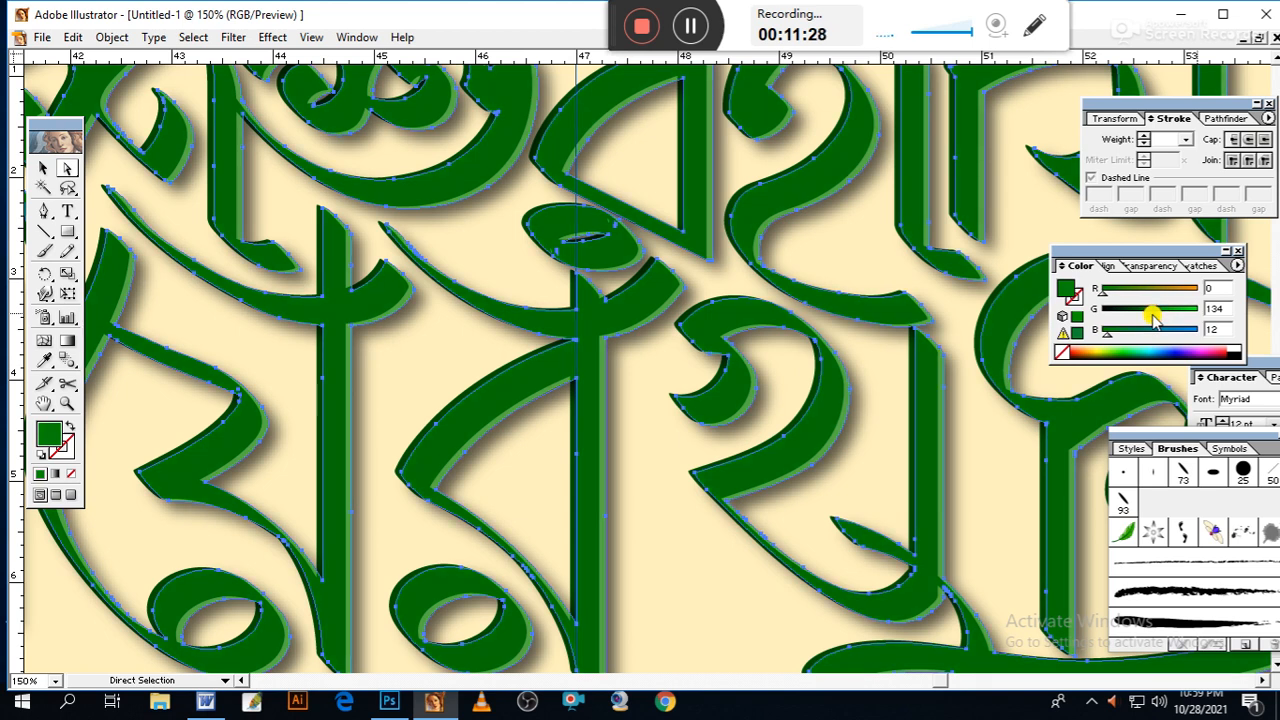
pyautogui.moveTo(1155, 316); pyautogui.dragTo(1157, 316)
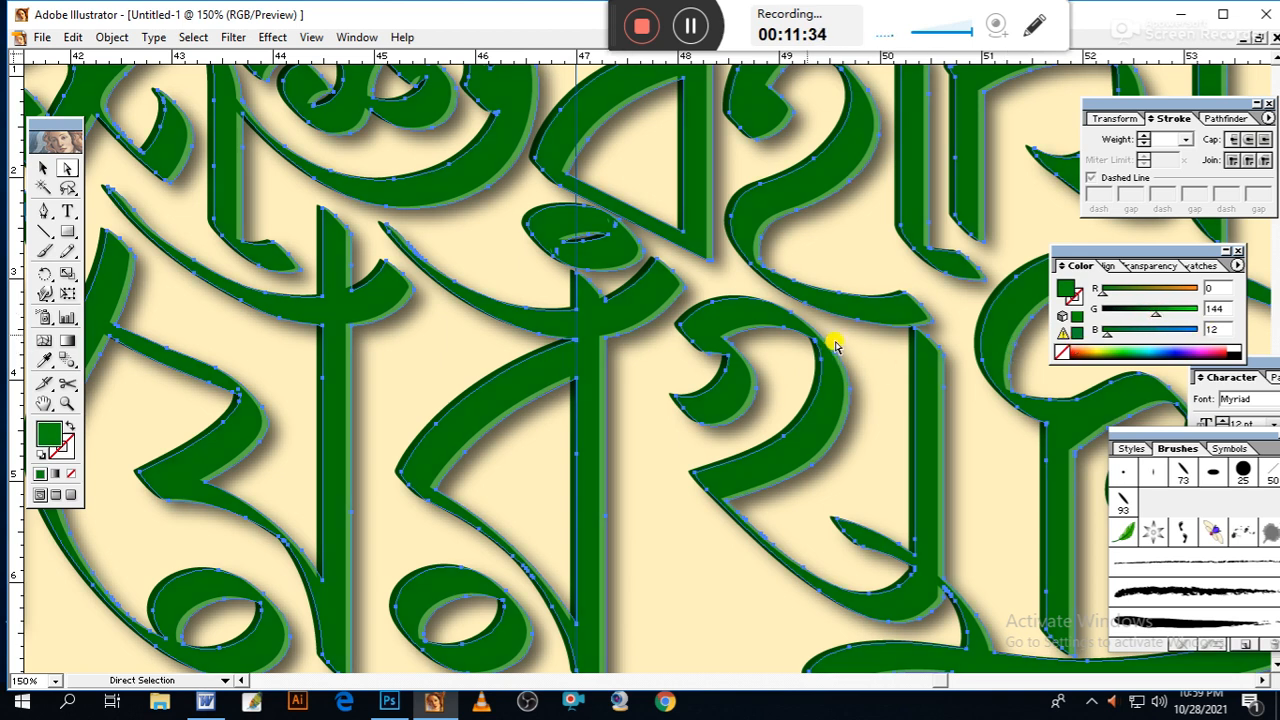
# Give the selected lettering a white 3 pt stroke and deselect it
pyautogui.click(63, 452)
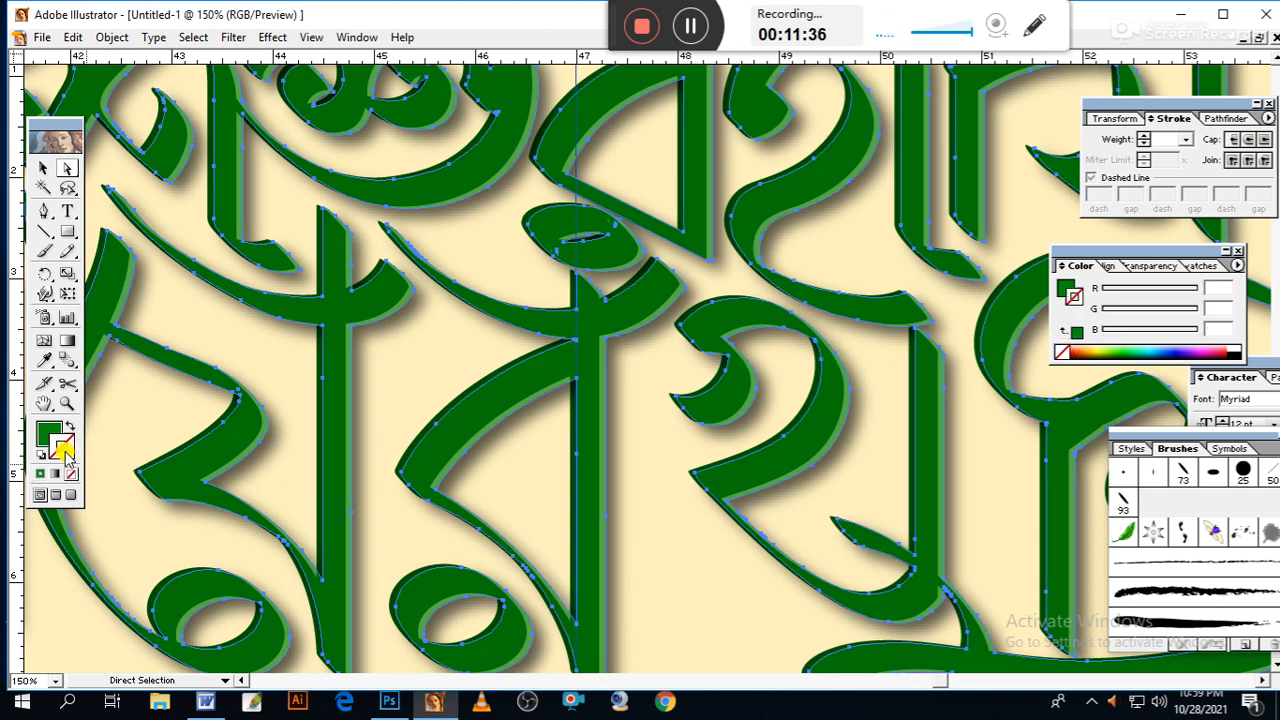
pyautogui.click(1240, 342)
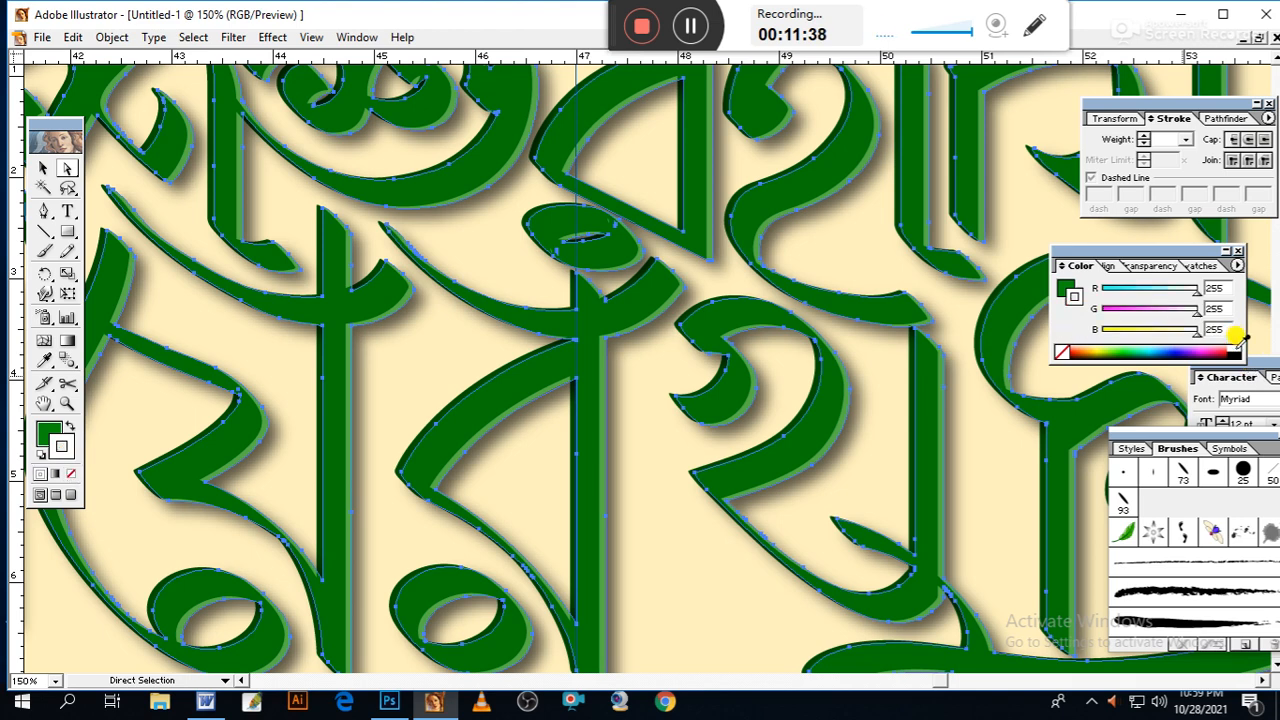
pyautogui.click(1144, 137)
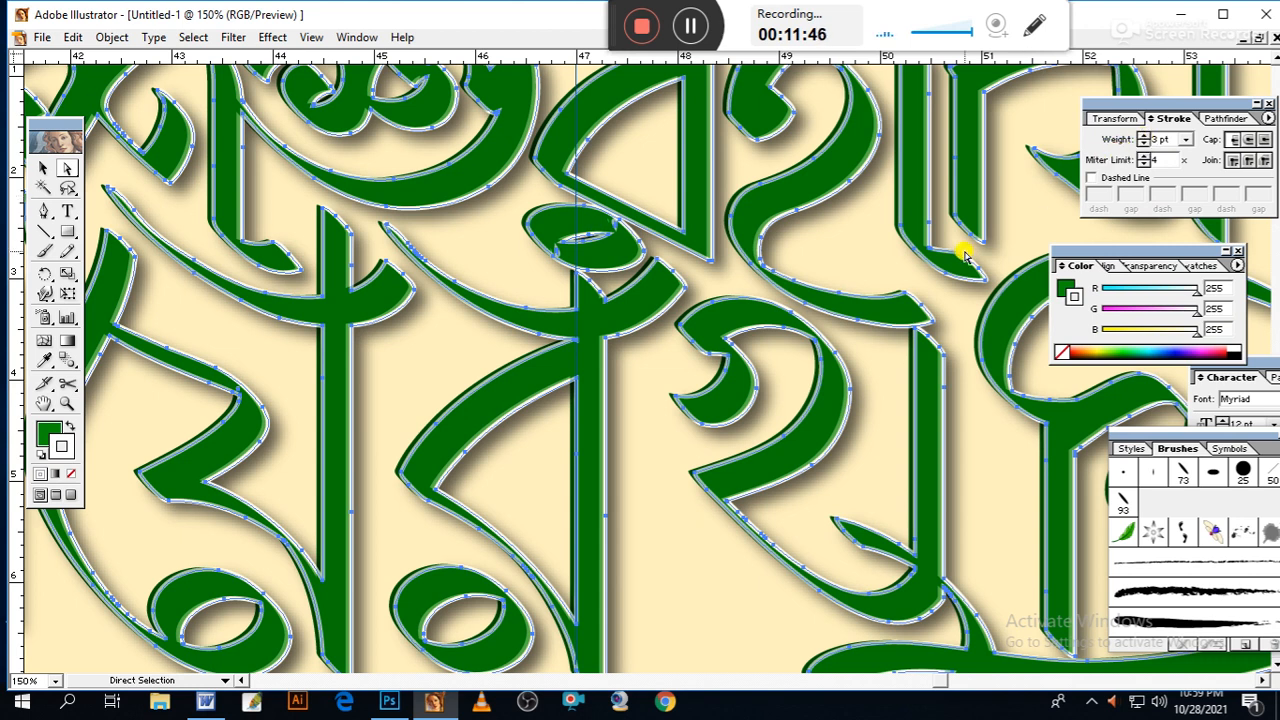
pyautogui.hotkey('ctrl', '-')
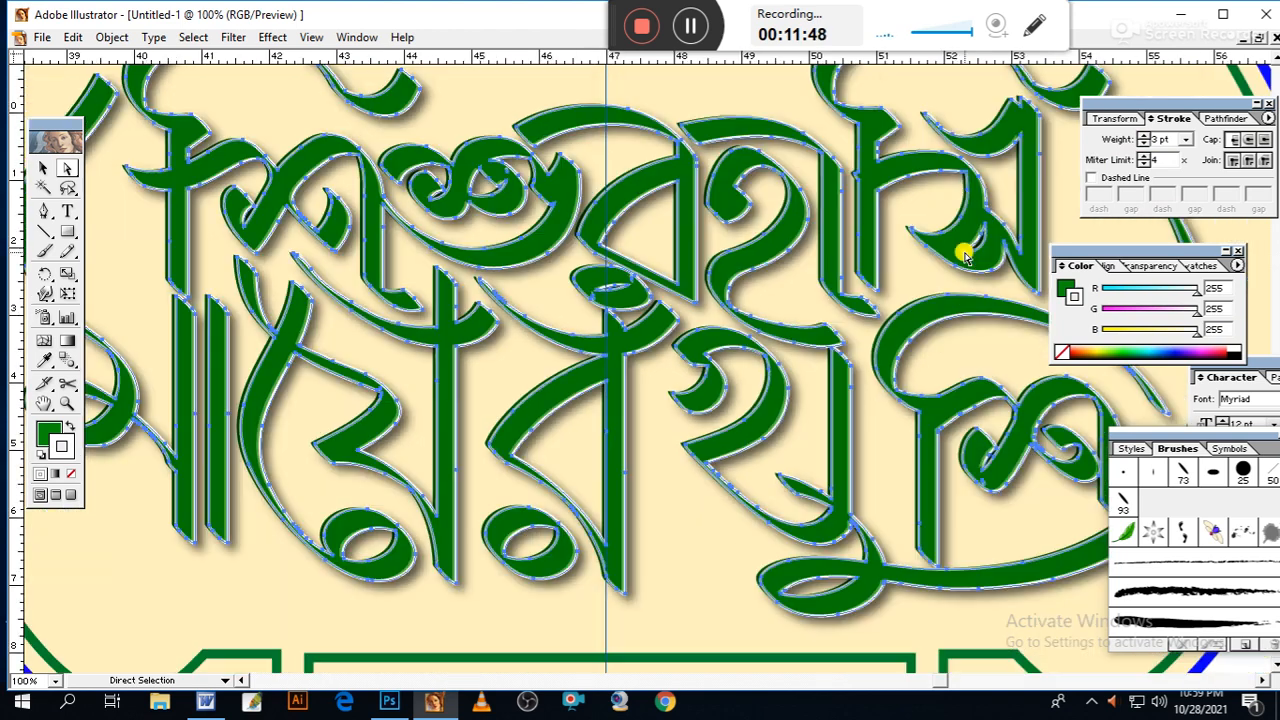
pyautogui.click(272, 595)
# Unlock the guides and delete the vertical guide running through the middle of the artwork
pyautogui.moveTo(563, 529); pyautogui.dragTo(700, 463)
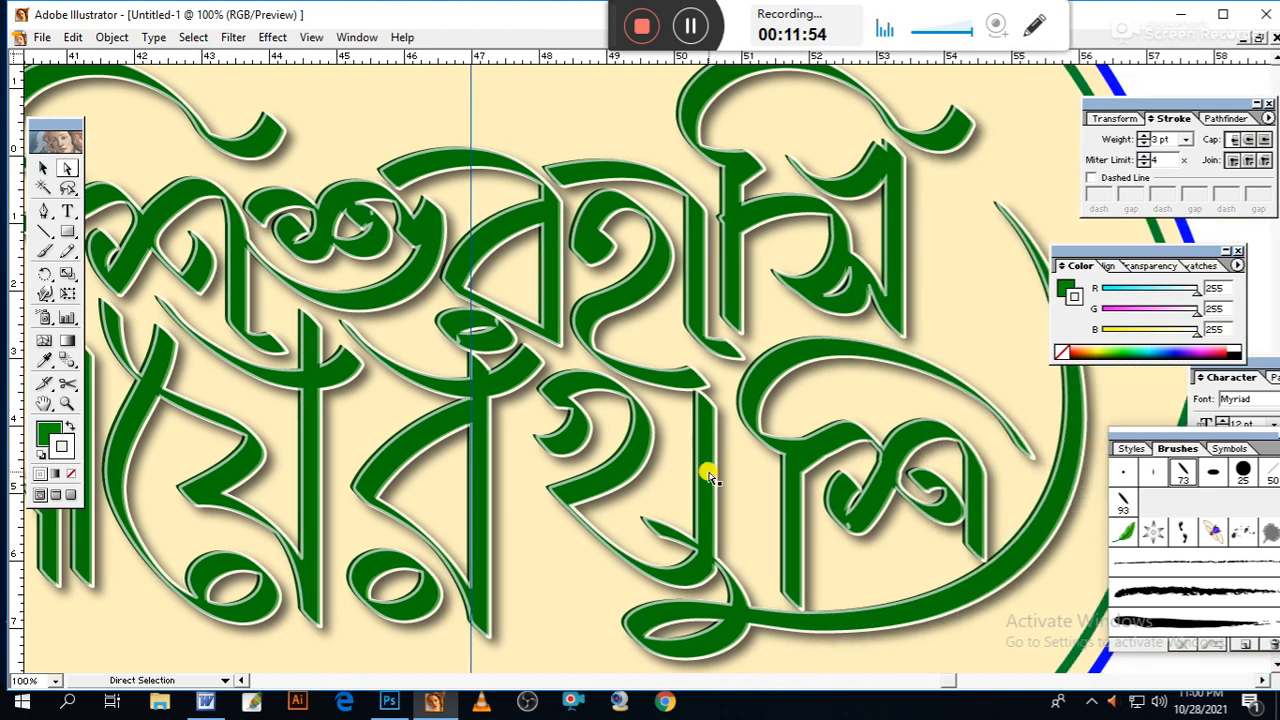
pyautogui.hotkey('ctrl', '-')
pyautogui.hotkey('ctrl', '-')
pyautogui.hotkey('ctrl', '-')
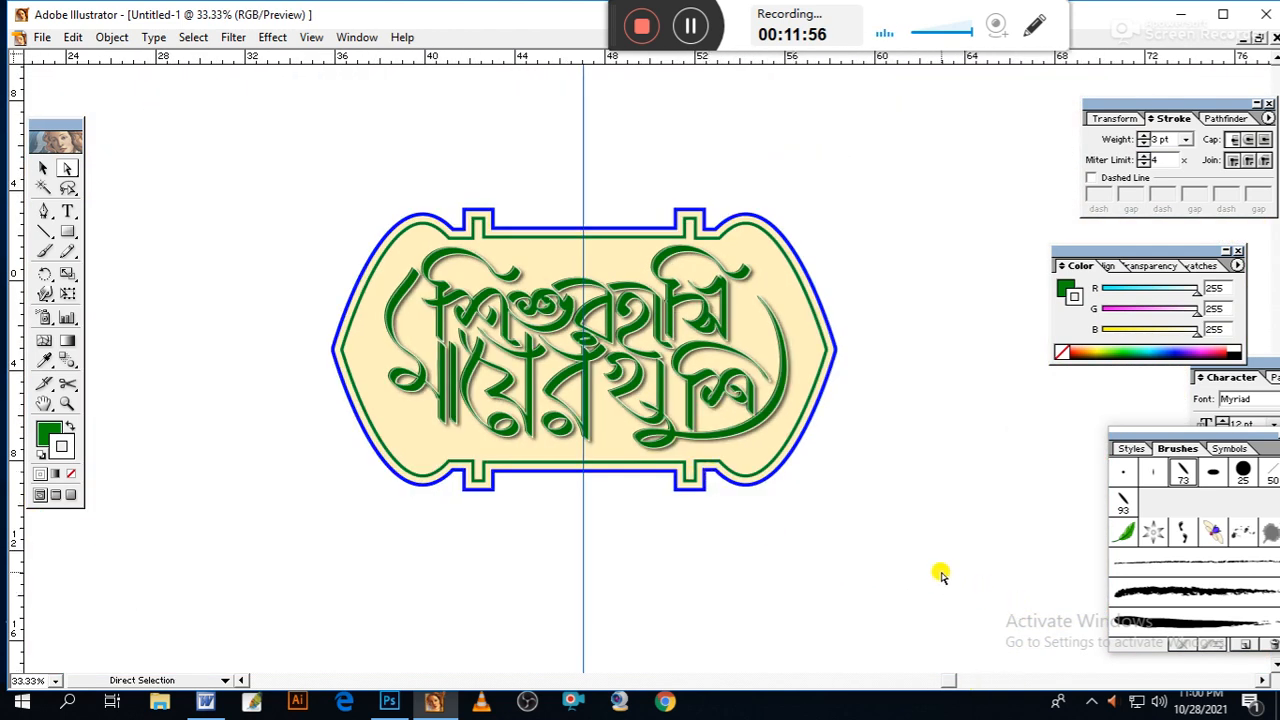
pyautogui.rightClick(686, 556)
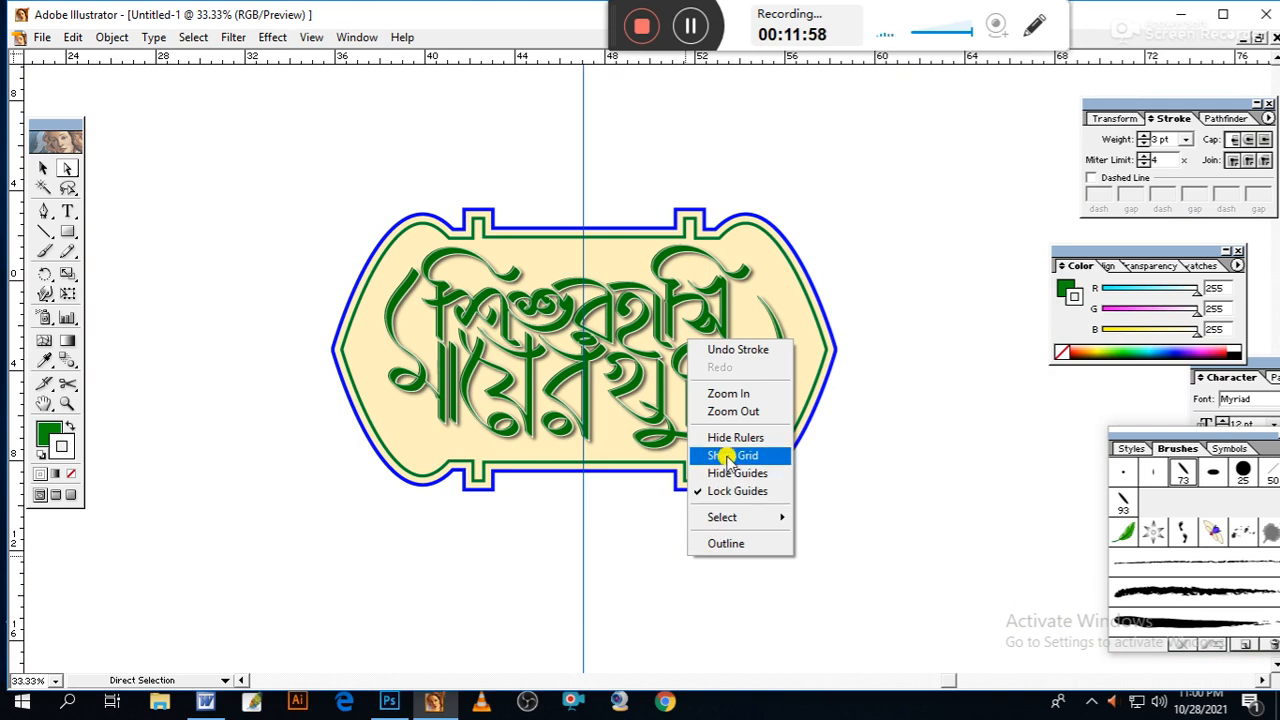
pyautogui.click(718, 492)
pyautogui.moveTo(552, 562); pyautogui.dragTo(638, 599)
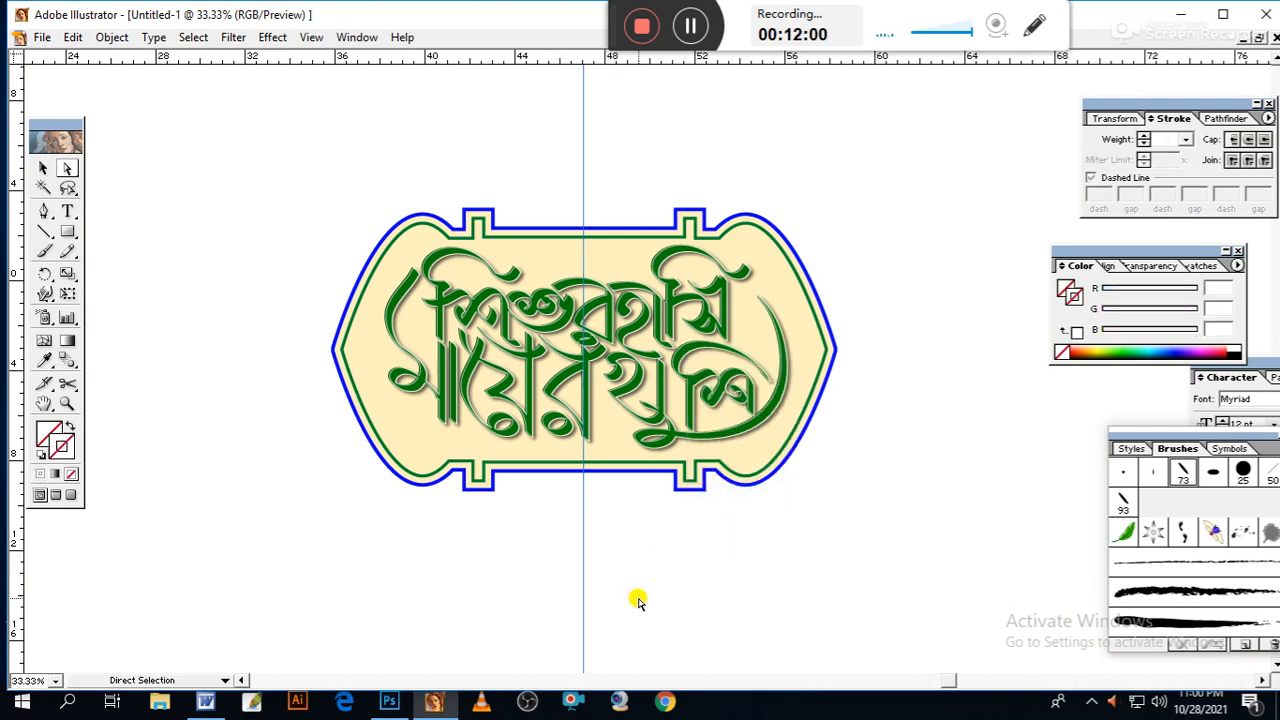
pyautogui.press('Delete')
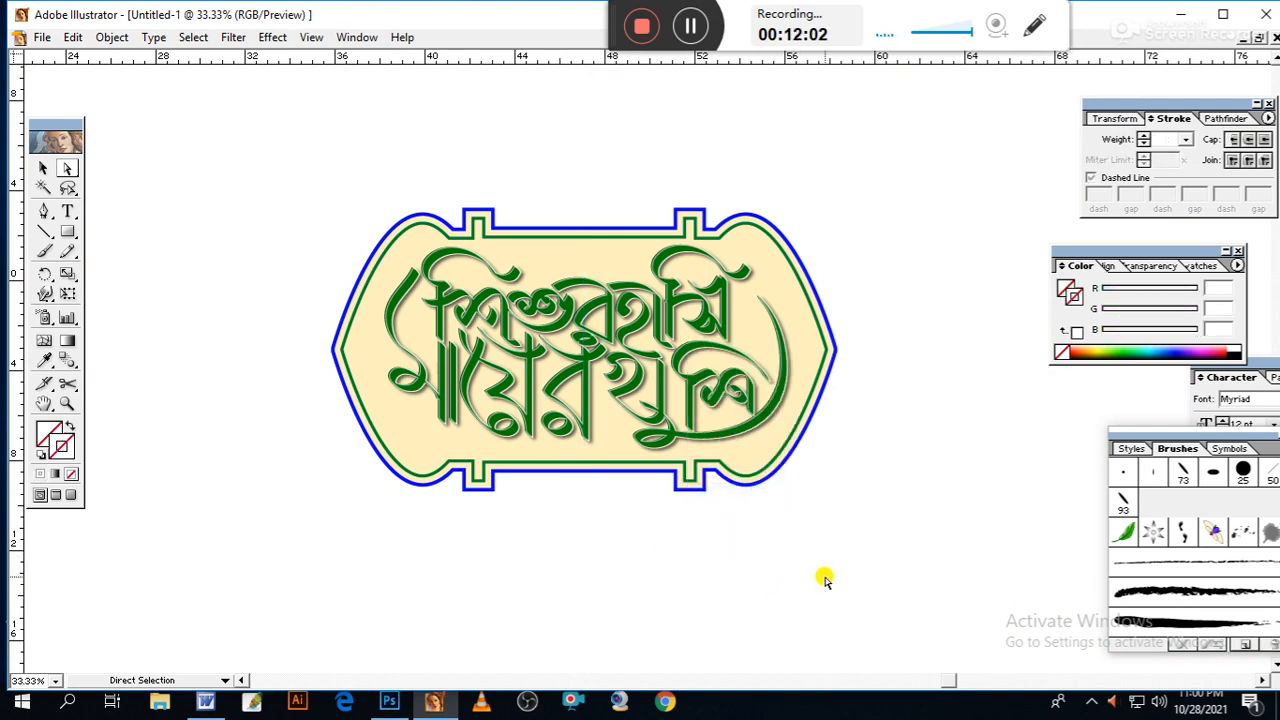
# Move the Stroke, Color and Brushes palettes aside to clear the view of the framed lettering
pyautogui.hotkey('ctrl', '+')
pyautogui.hotkey('ctrl', '+')
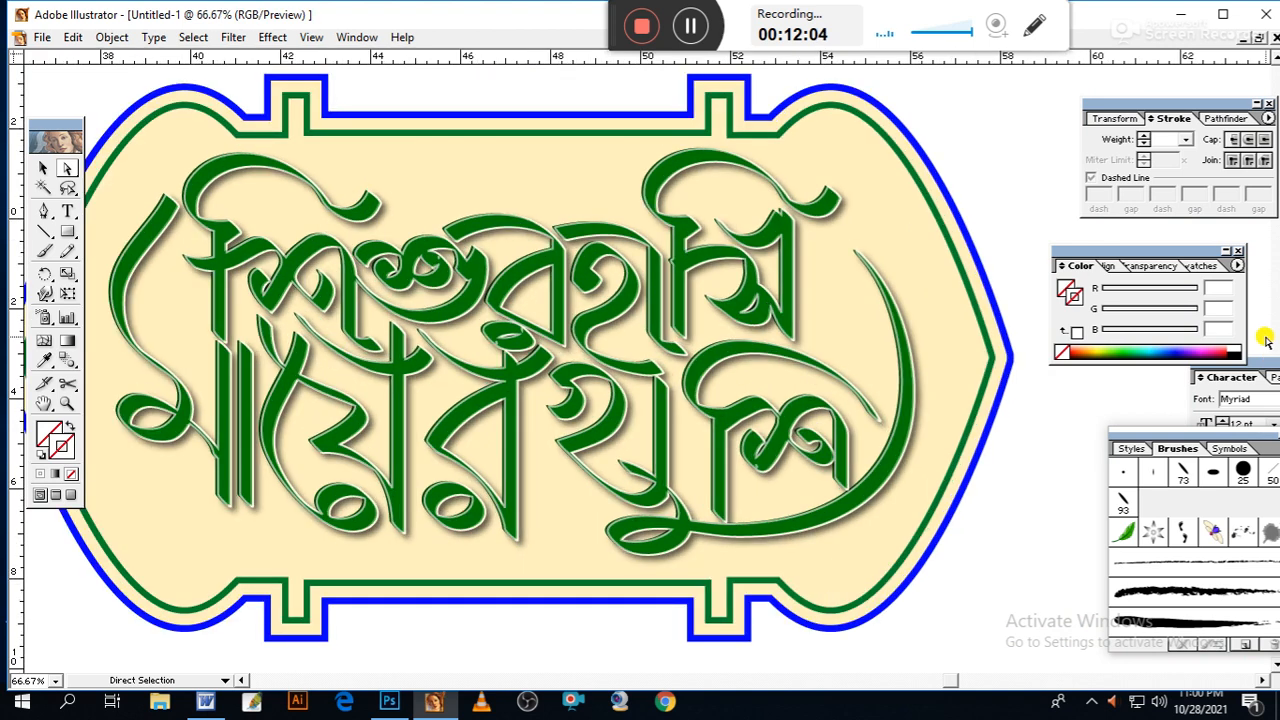
pyautogui.moveTo(1094, 106)
pyautogui.mouseDown()
pyautogui.moveTo(1266, 109)
pyautogui.moveTo(1255, 114)
pyautogui.mouseUp()
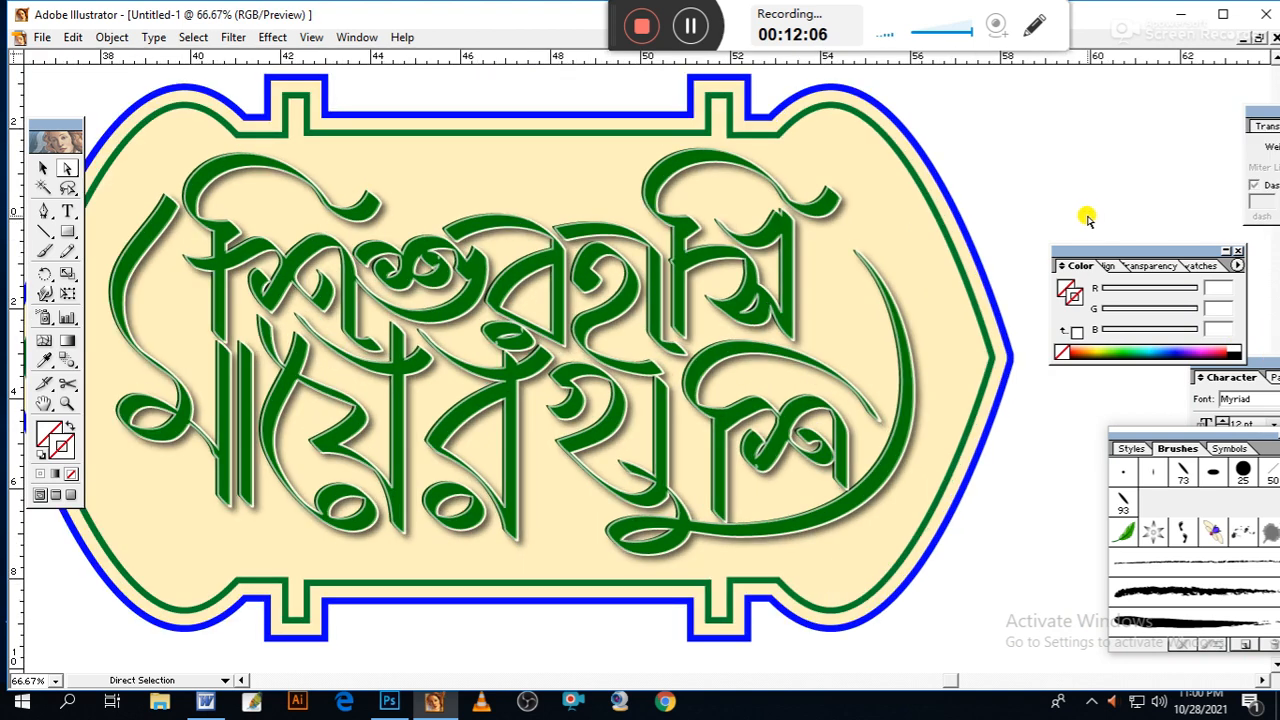
pyautogui.moveTo(1072, 255); pyautogui.dragTo(1266, 270)
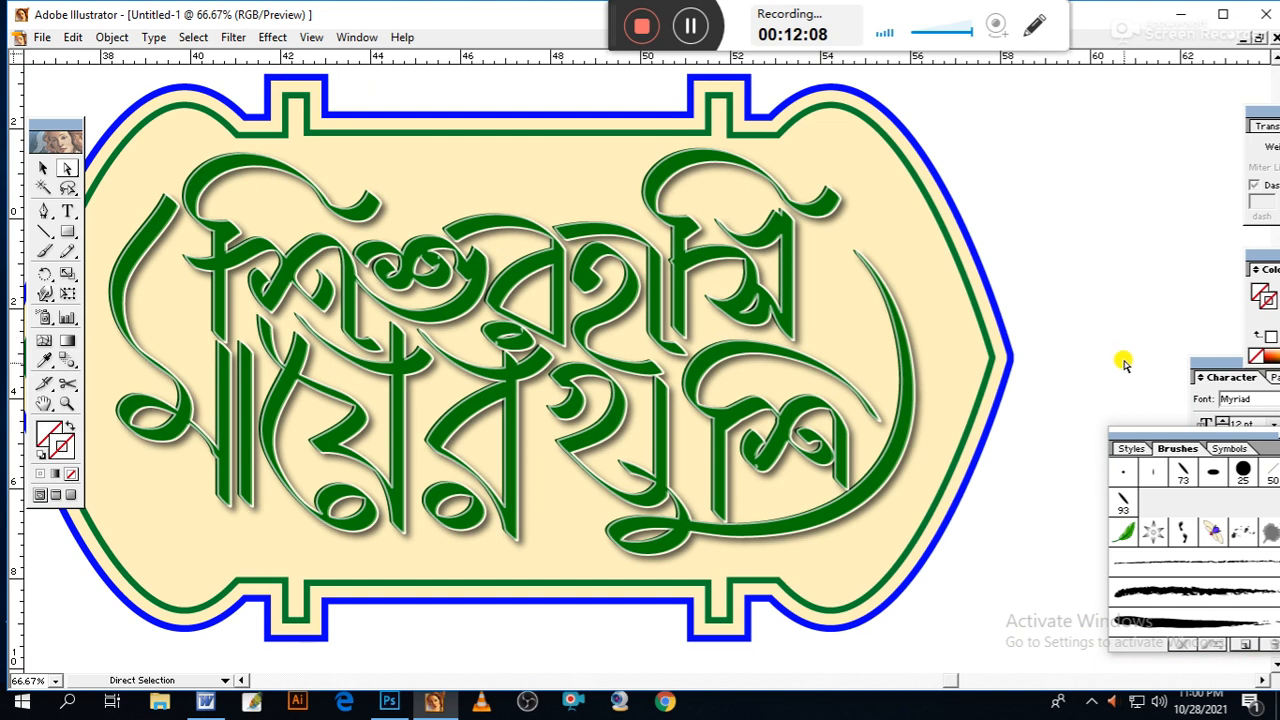
pyautogui.moveTo(1118, 434); pyautogui.dragTo(1206, 425)
pyautogui.press('space')
pyautogui.moveTo(1076, 356)
pyautogui.mouseDown()
pyautogui.moveTo(1232, 378)
pyautogui.moveTo(1099, 361)
pyautogui.moveTo(1050, 329)
pyautogui.moveTo(1055, 338)
pyautogui.mouseUp()
pyautogui.hotkey('ctrl', '-')
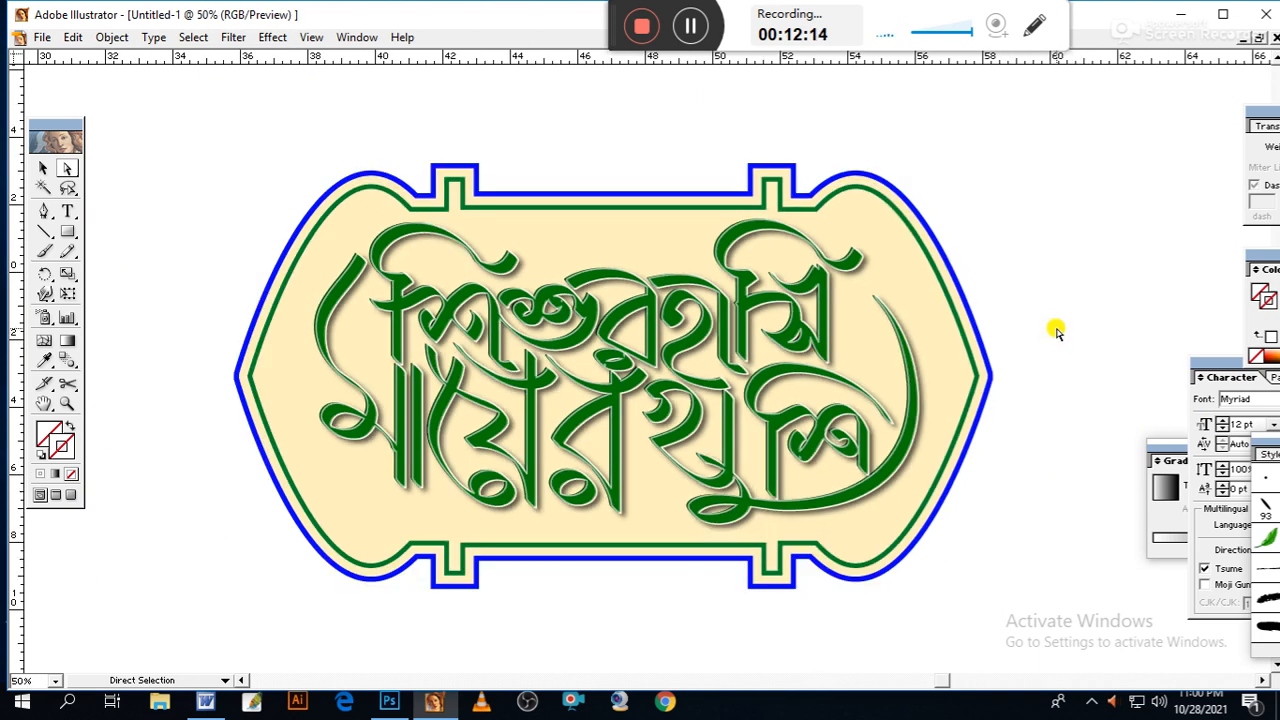